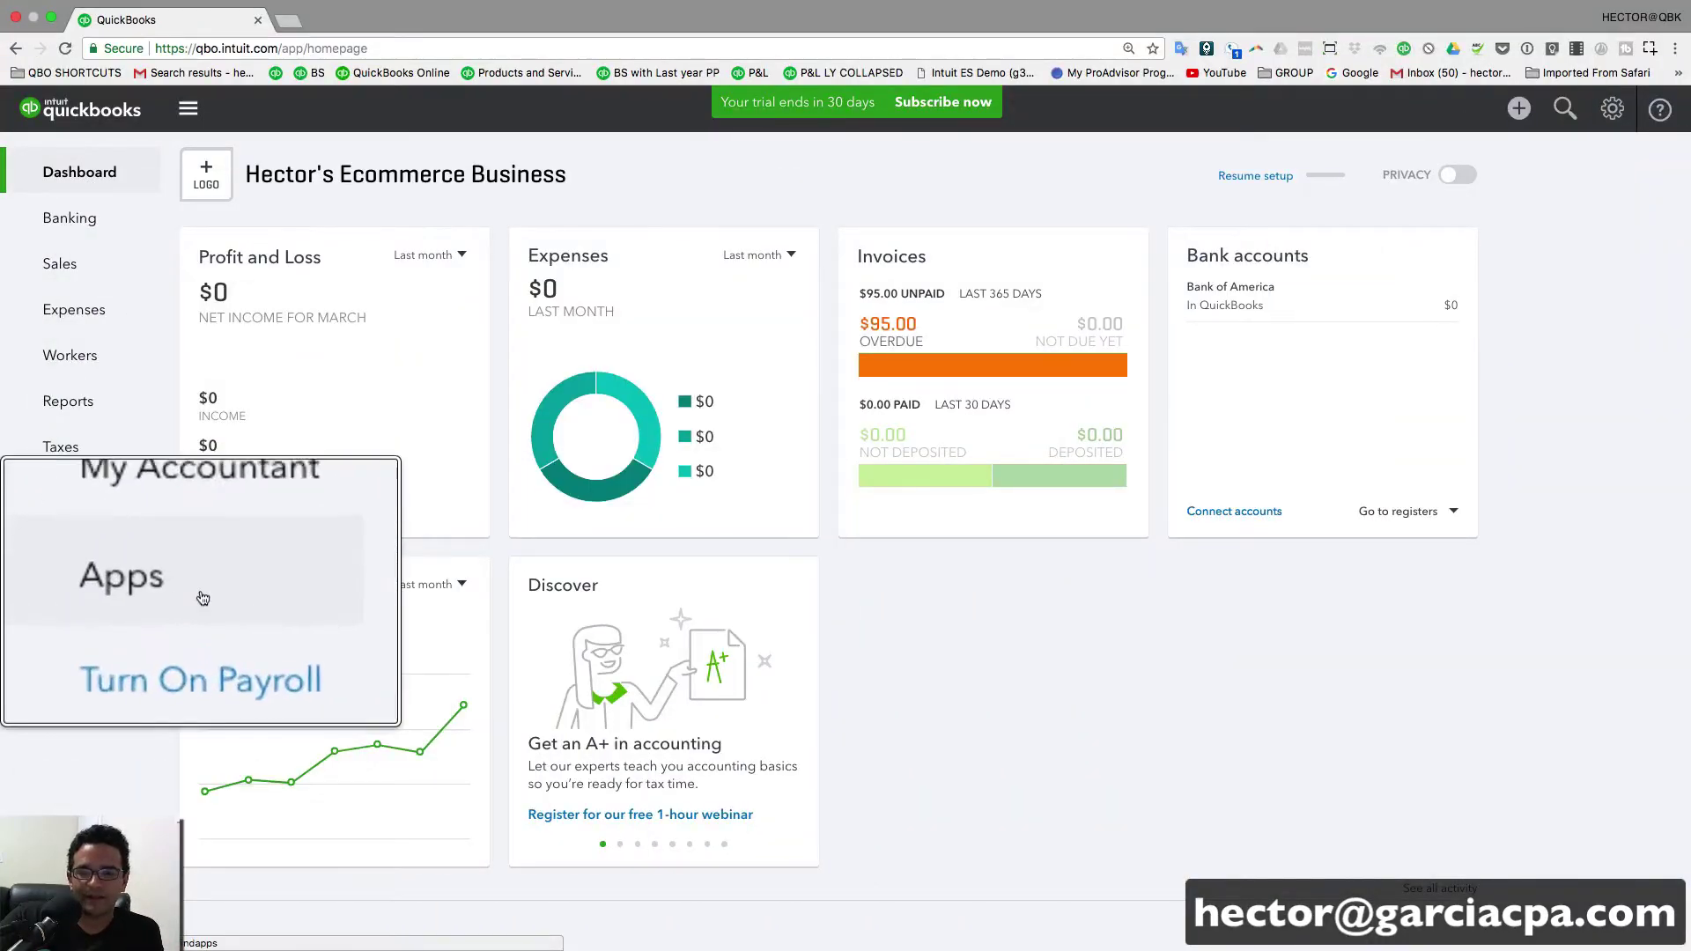
- Search the app marketplace for 'paypal', pick Connect to PayPal and opt in
left_click(58, 592)
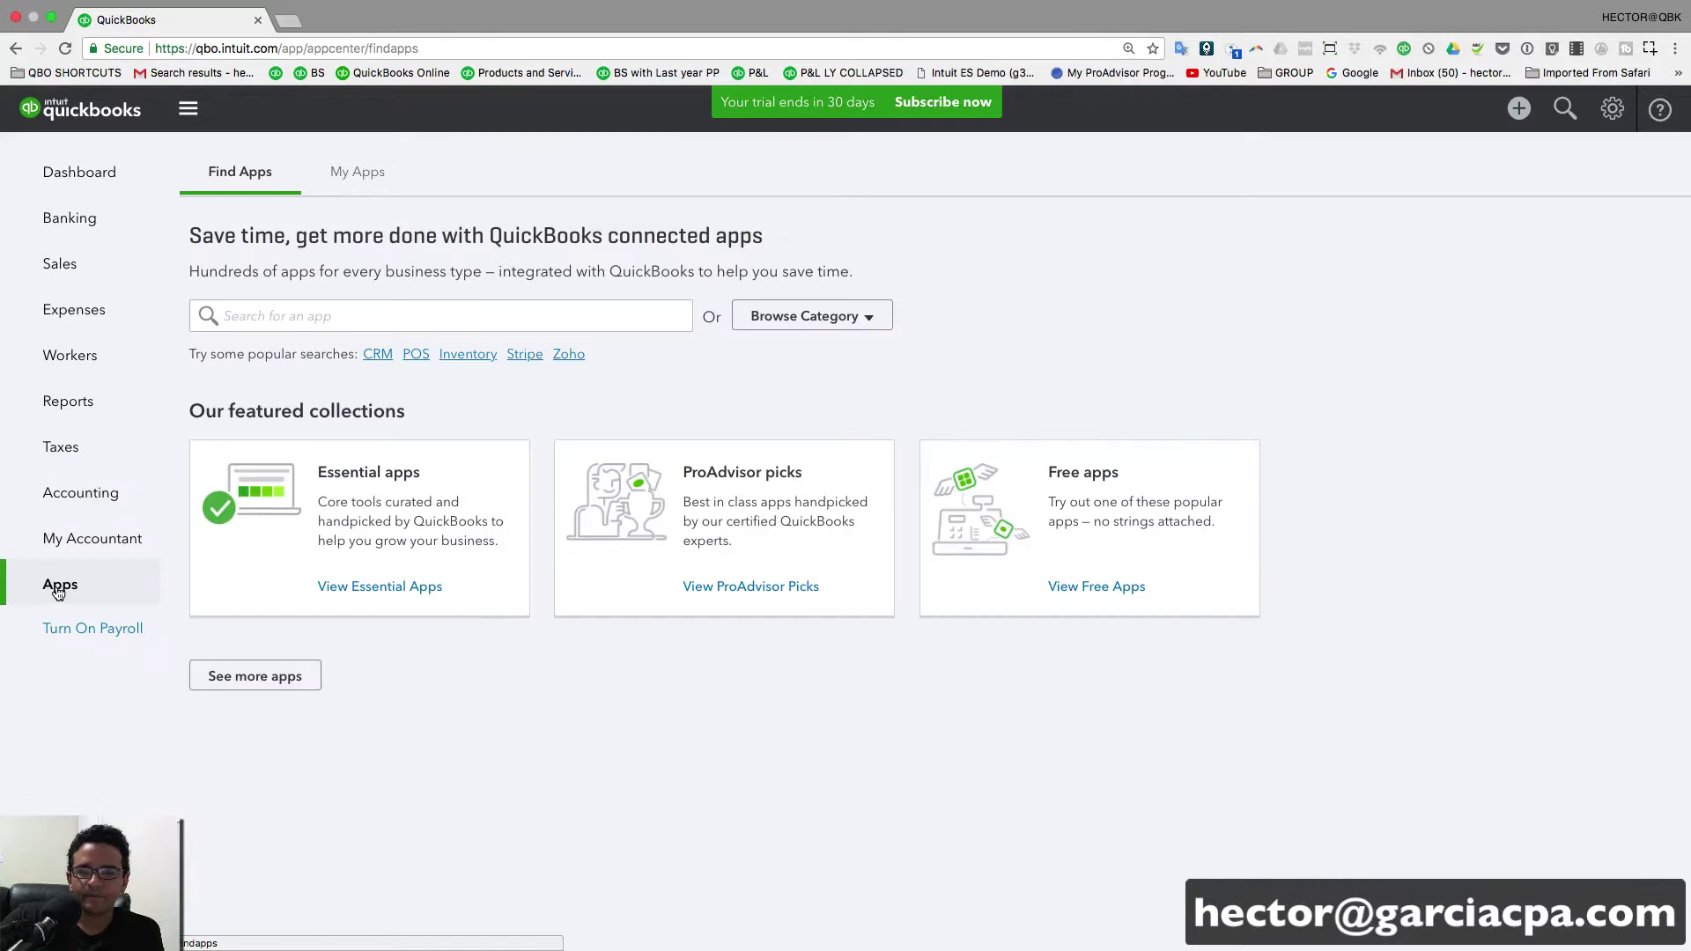
left_click(310, 327)
type("paypal")
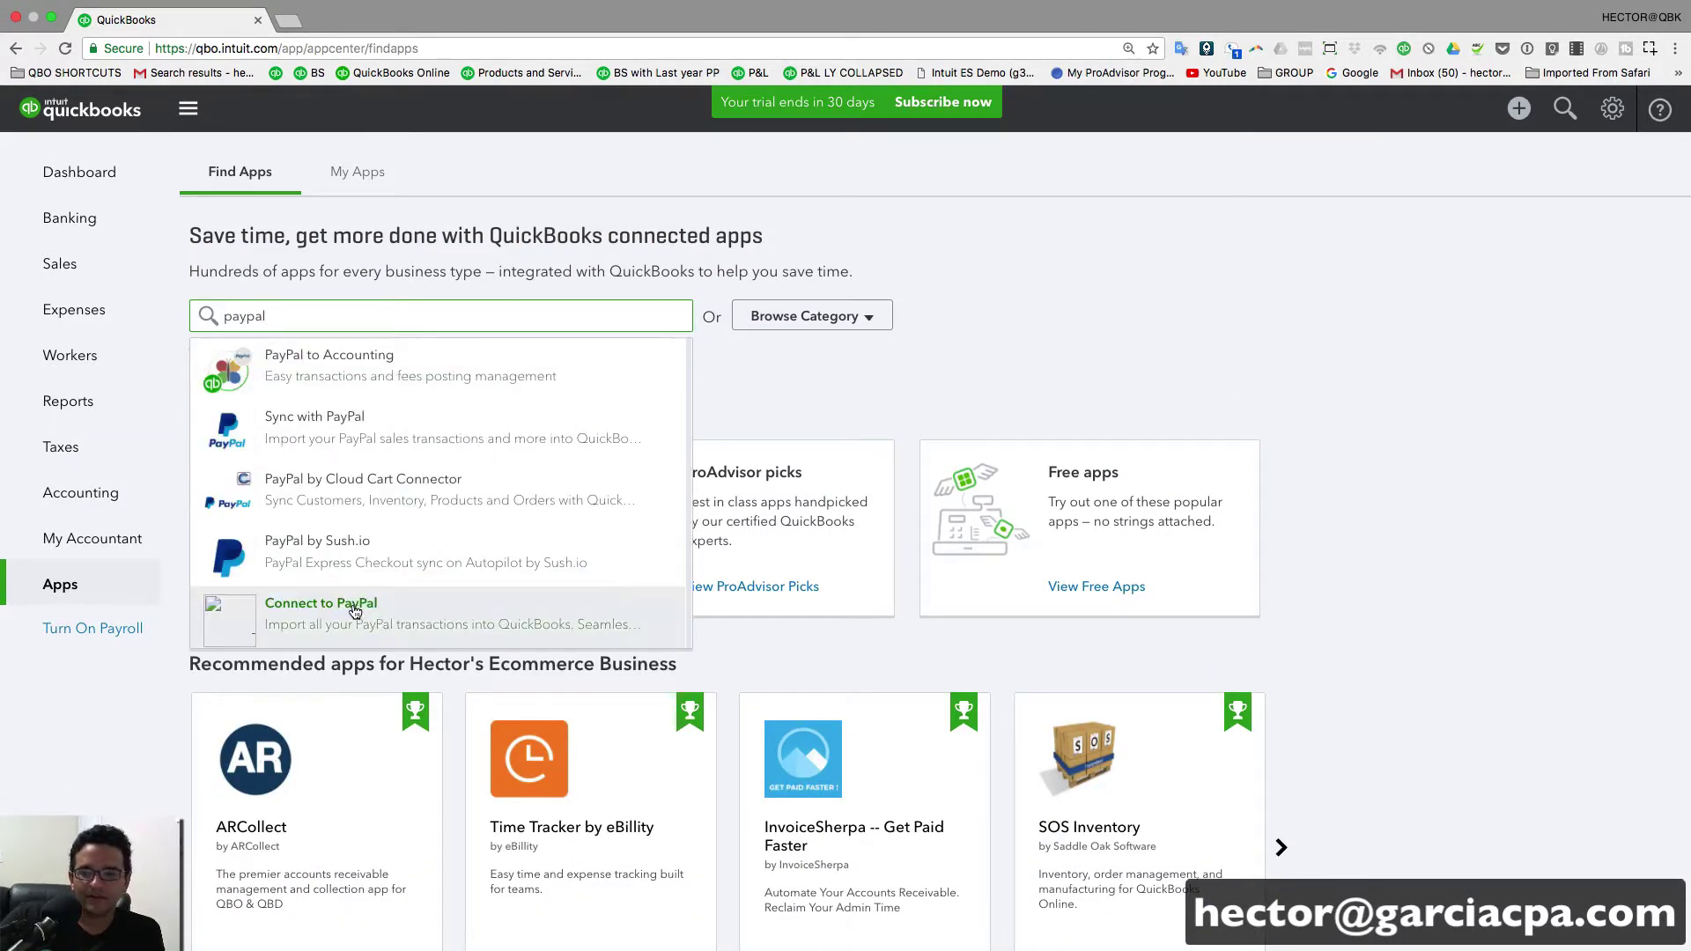
left_click(402, 626)
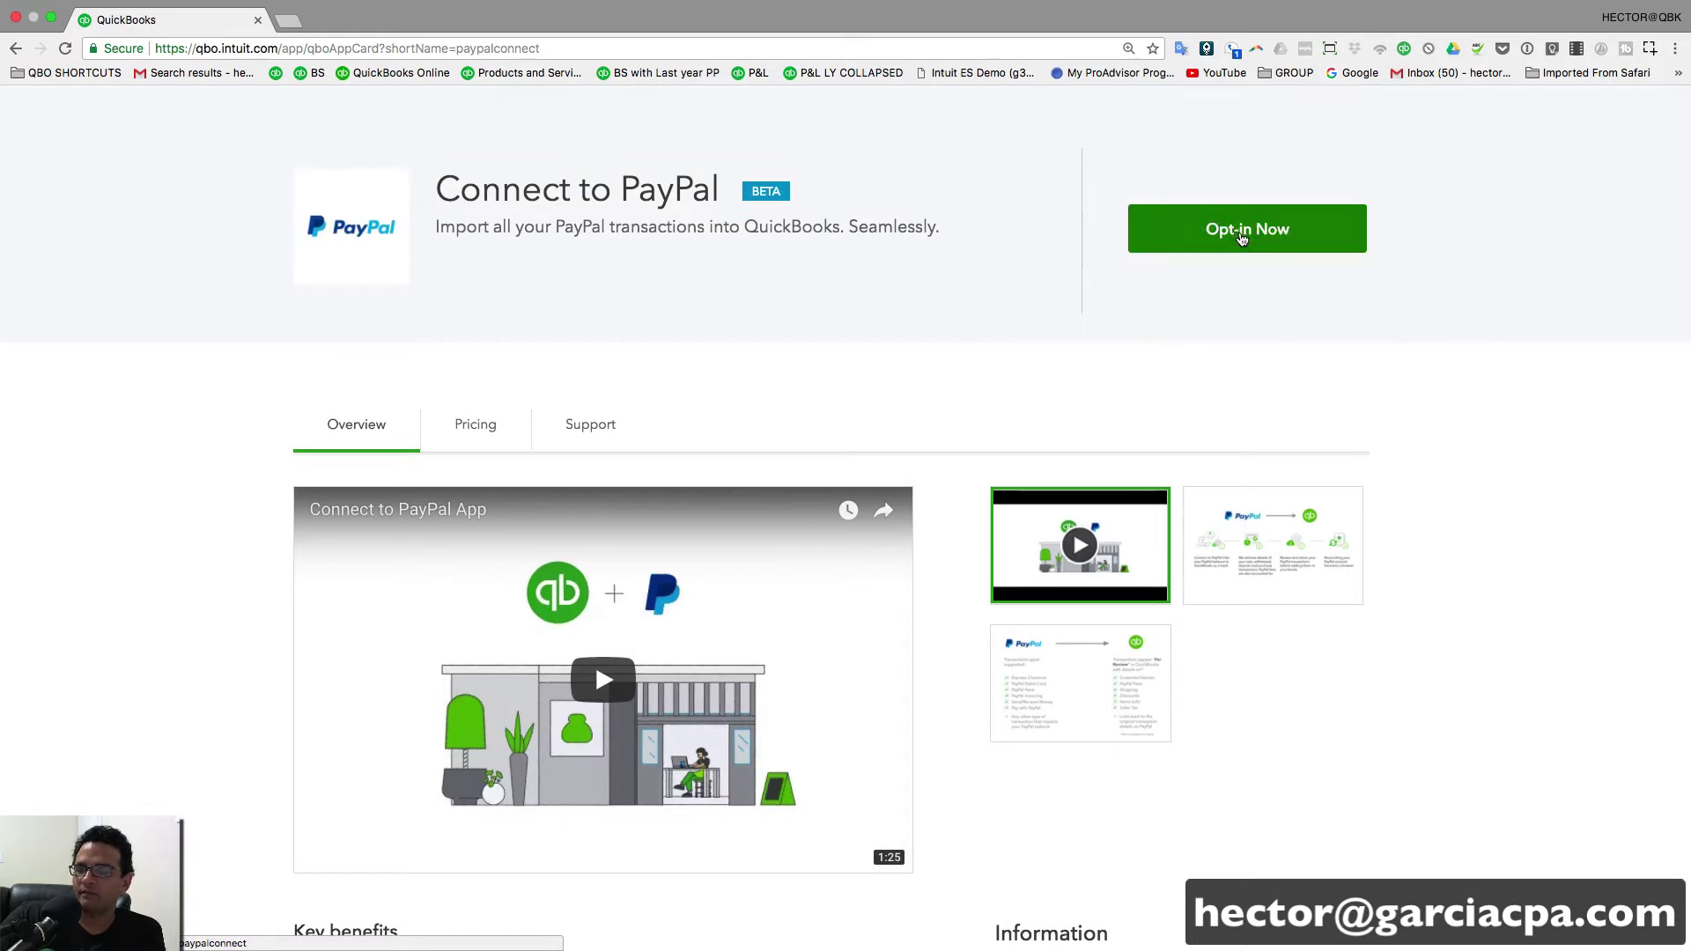
left_click(1237, 233)
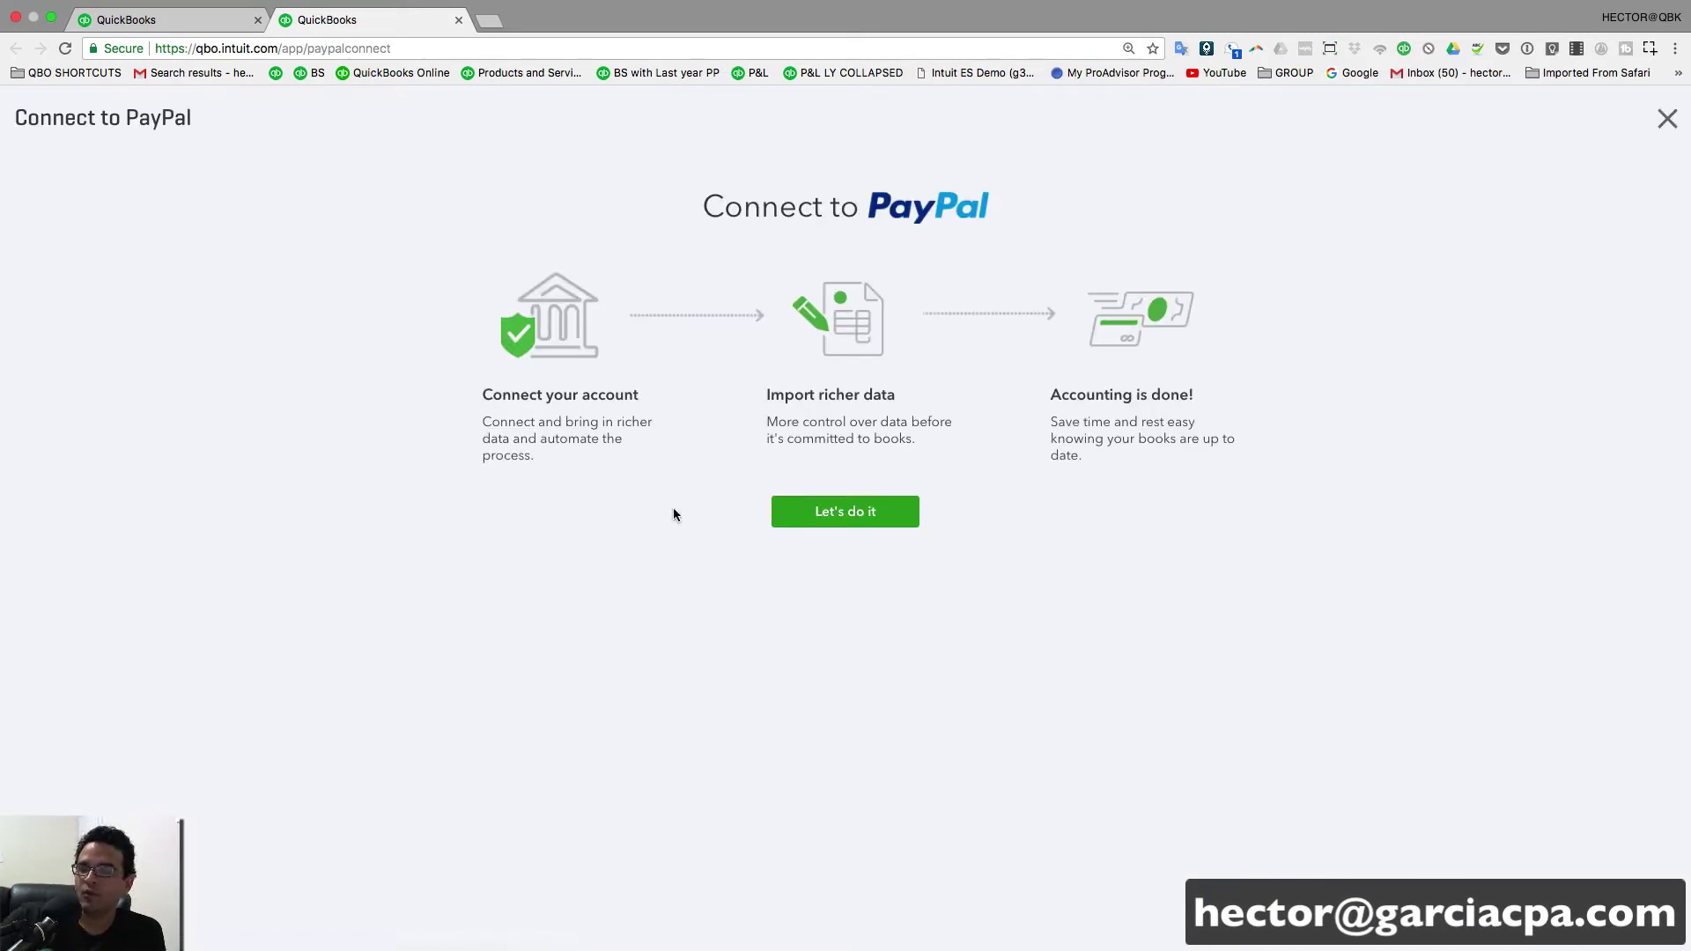
- Start the PayPal connection, grant Intuit permission, and relaunch PayPal's sign-in page
left_click(836, 514)
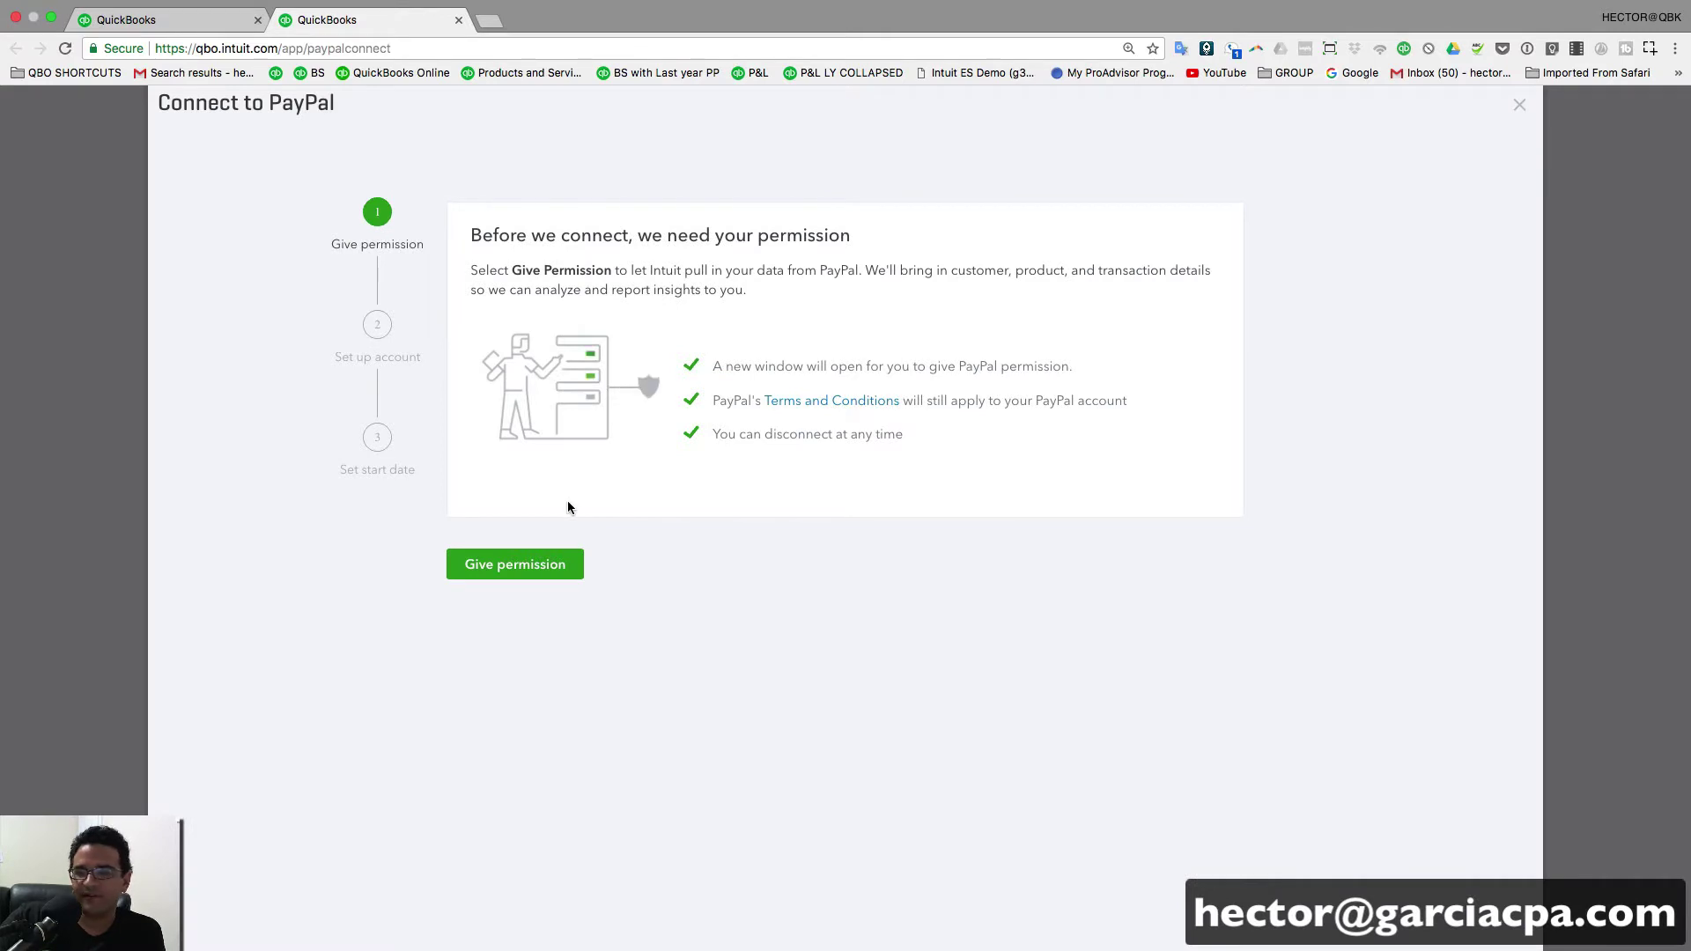
left_click(537, 564)
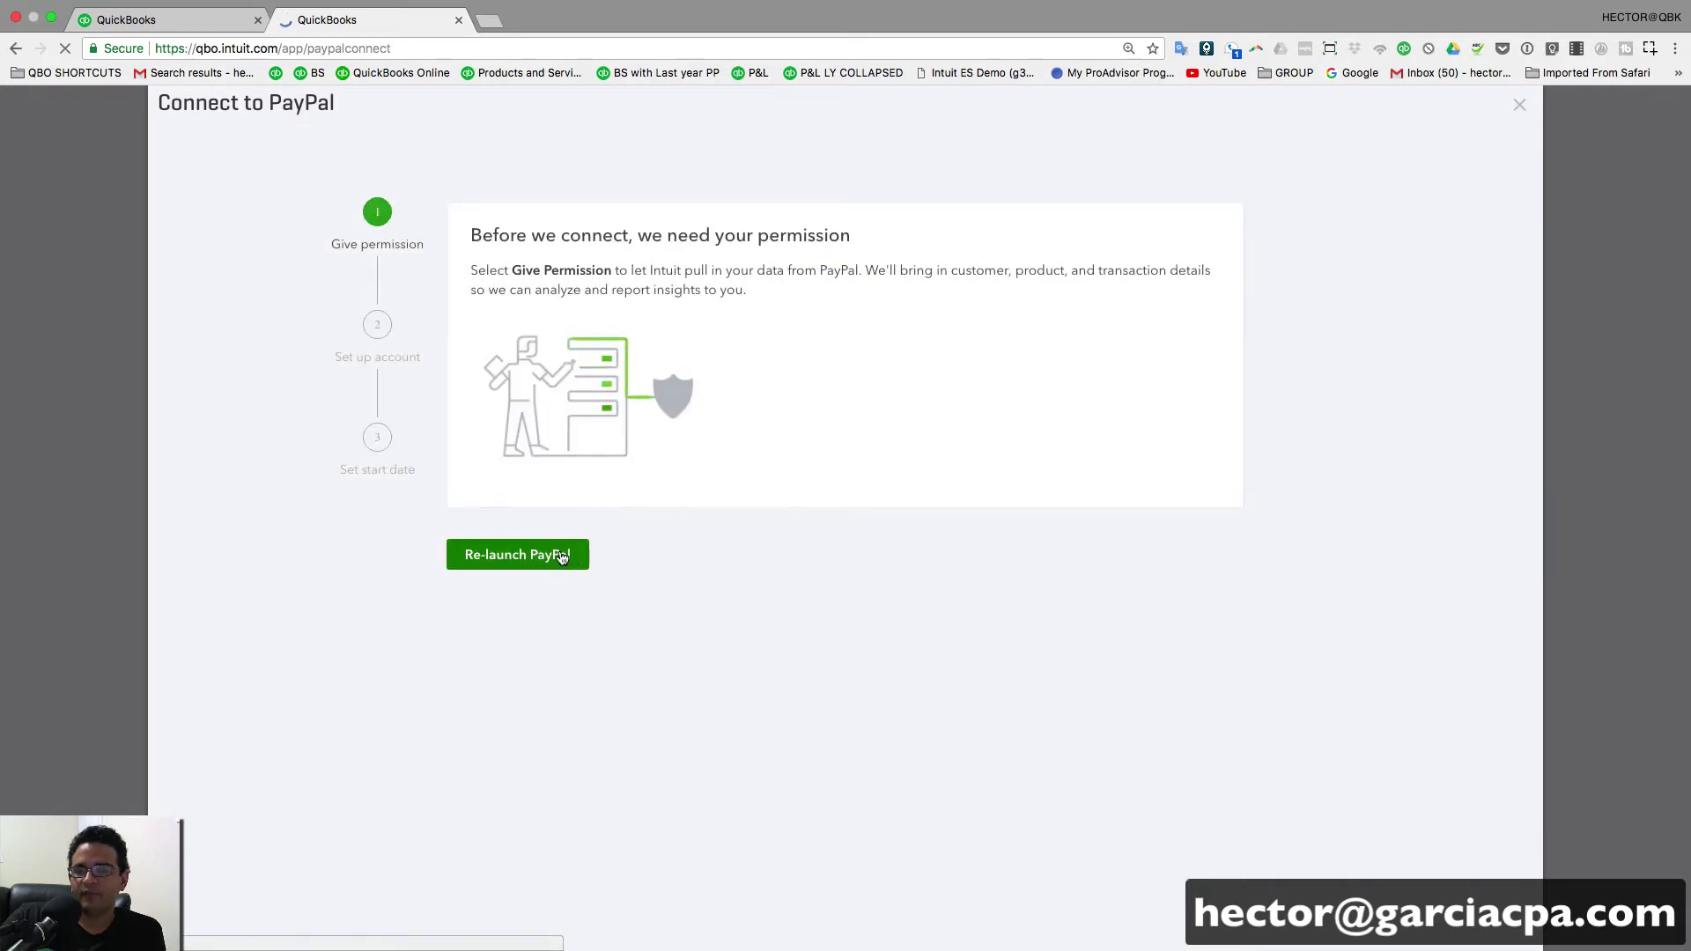
left_click(537, 563)
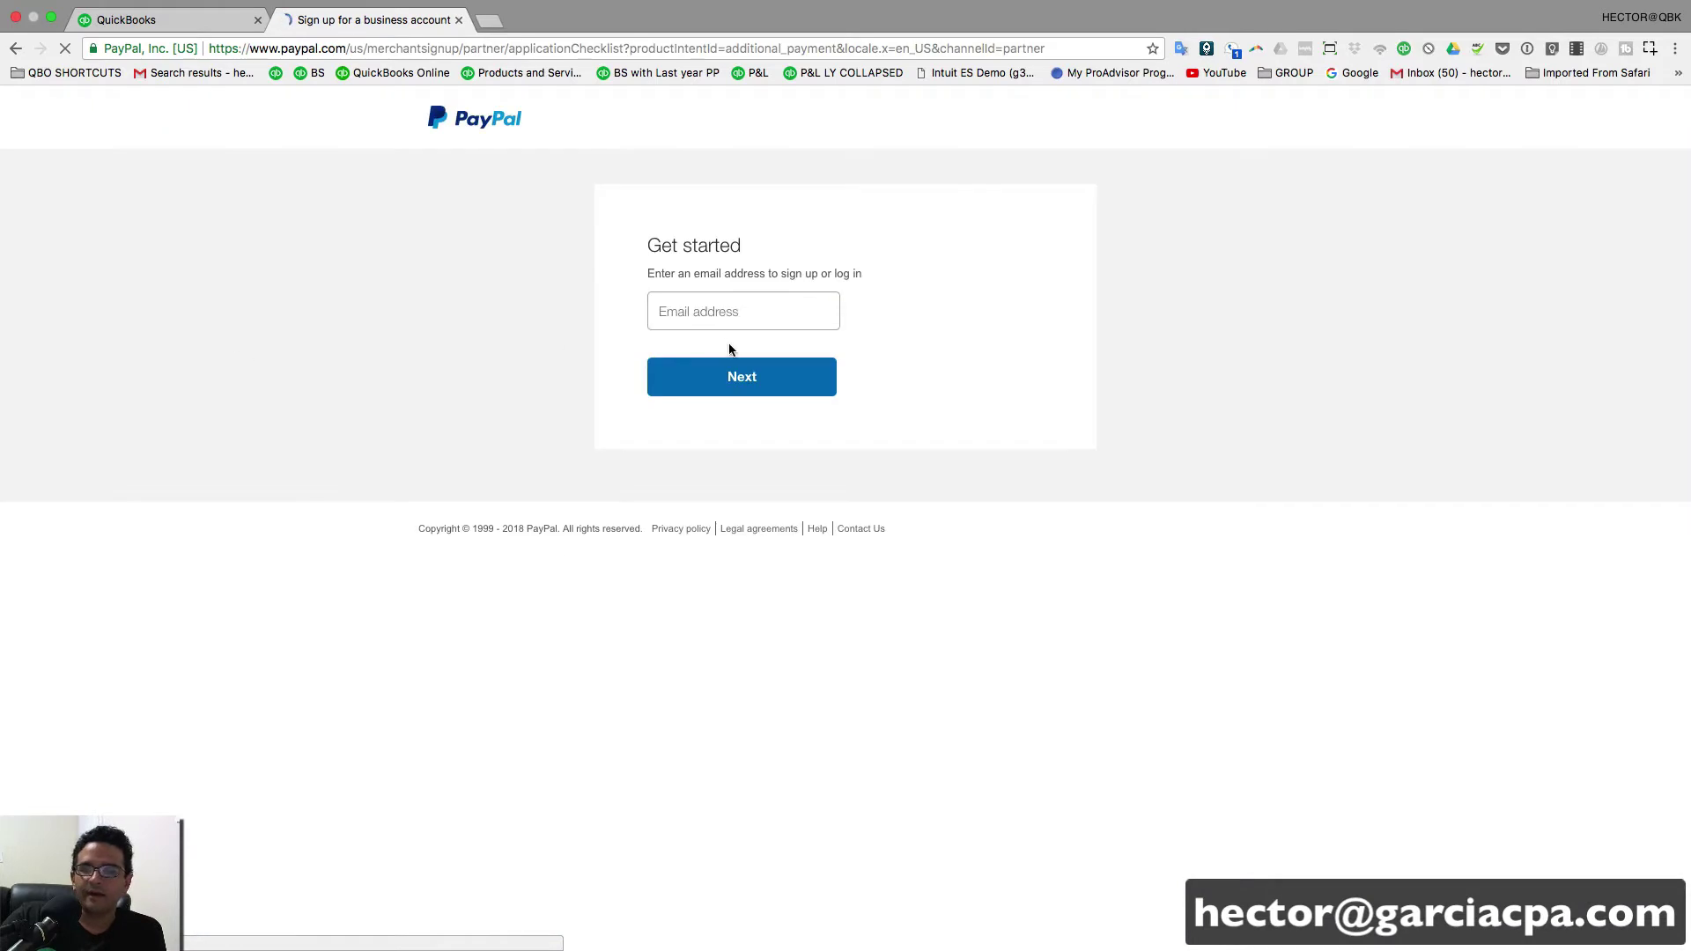
- Log in to PayPal with the business account e-mail, authorize Intuit, and return to QuickBooks
left_click(730, 311)
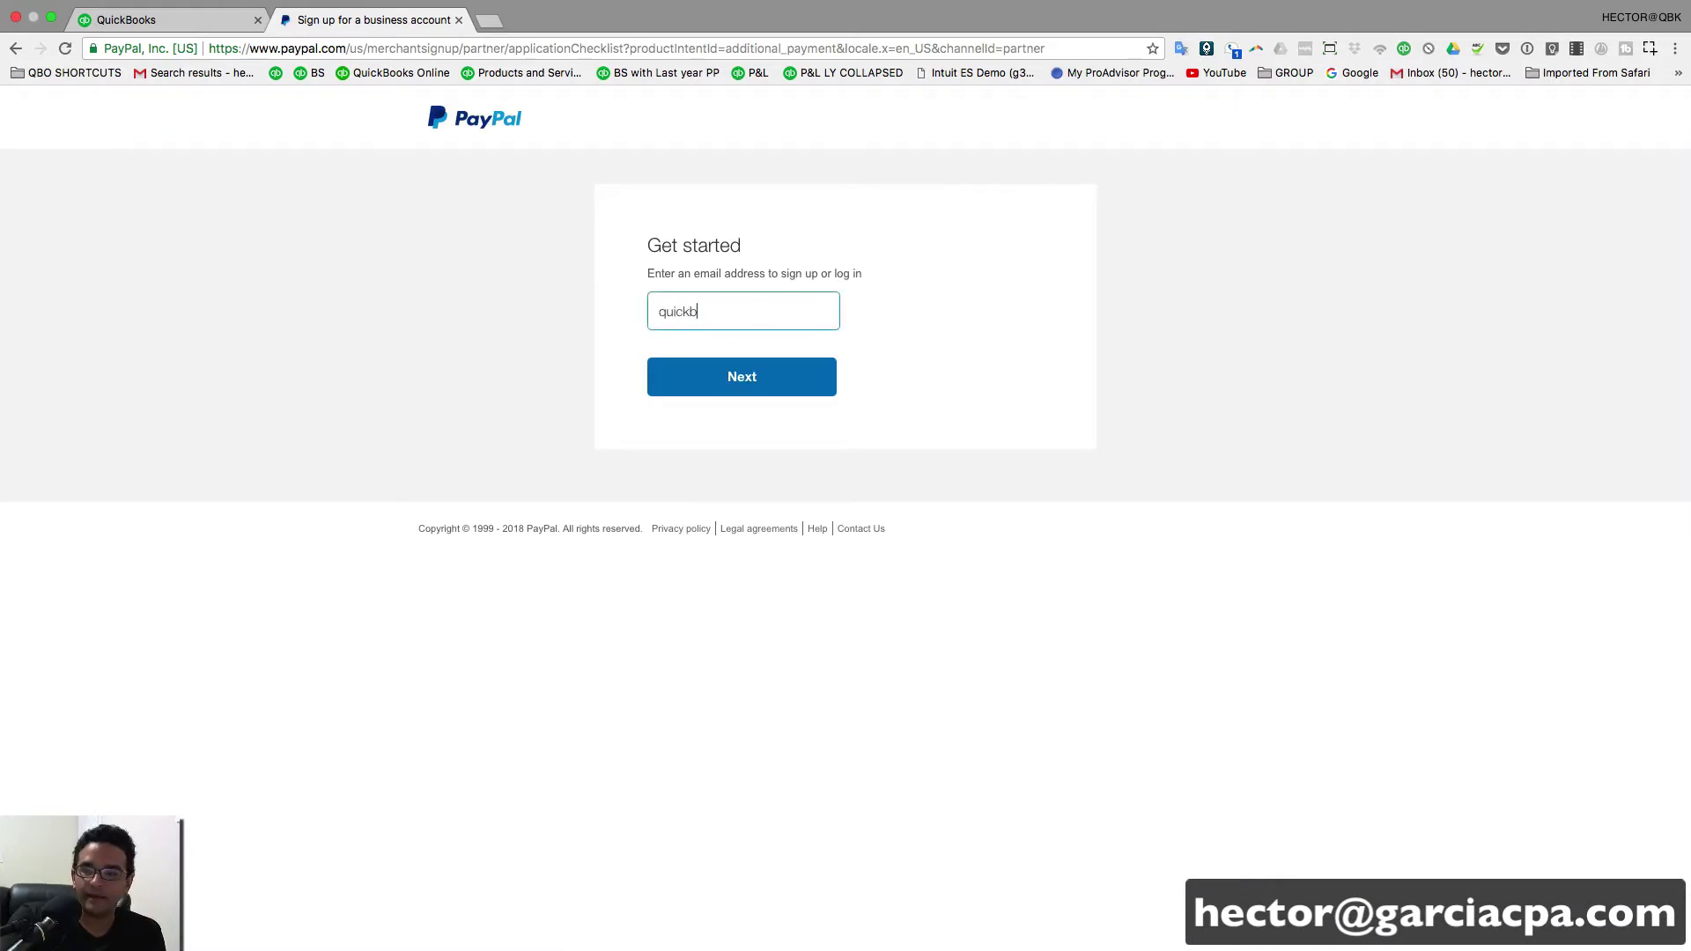
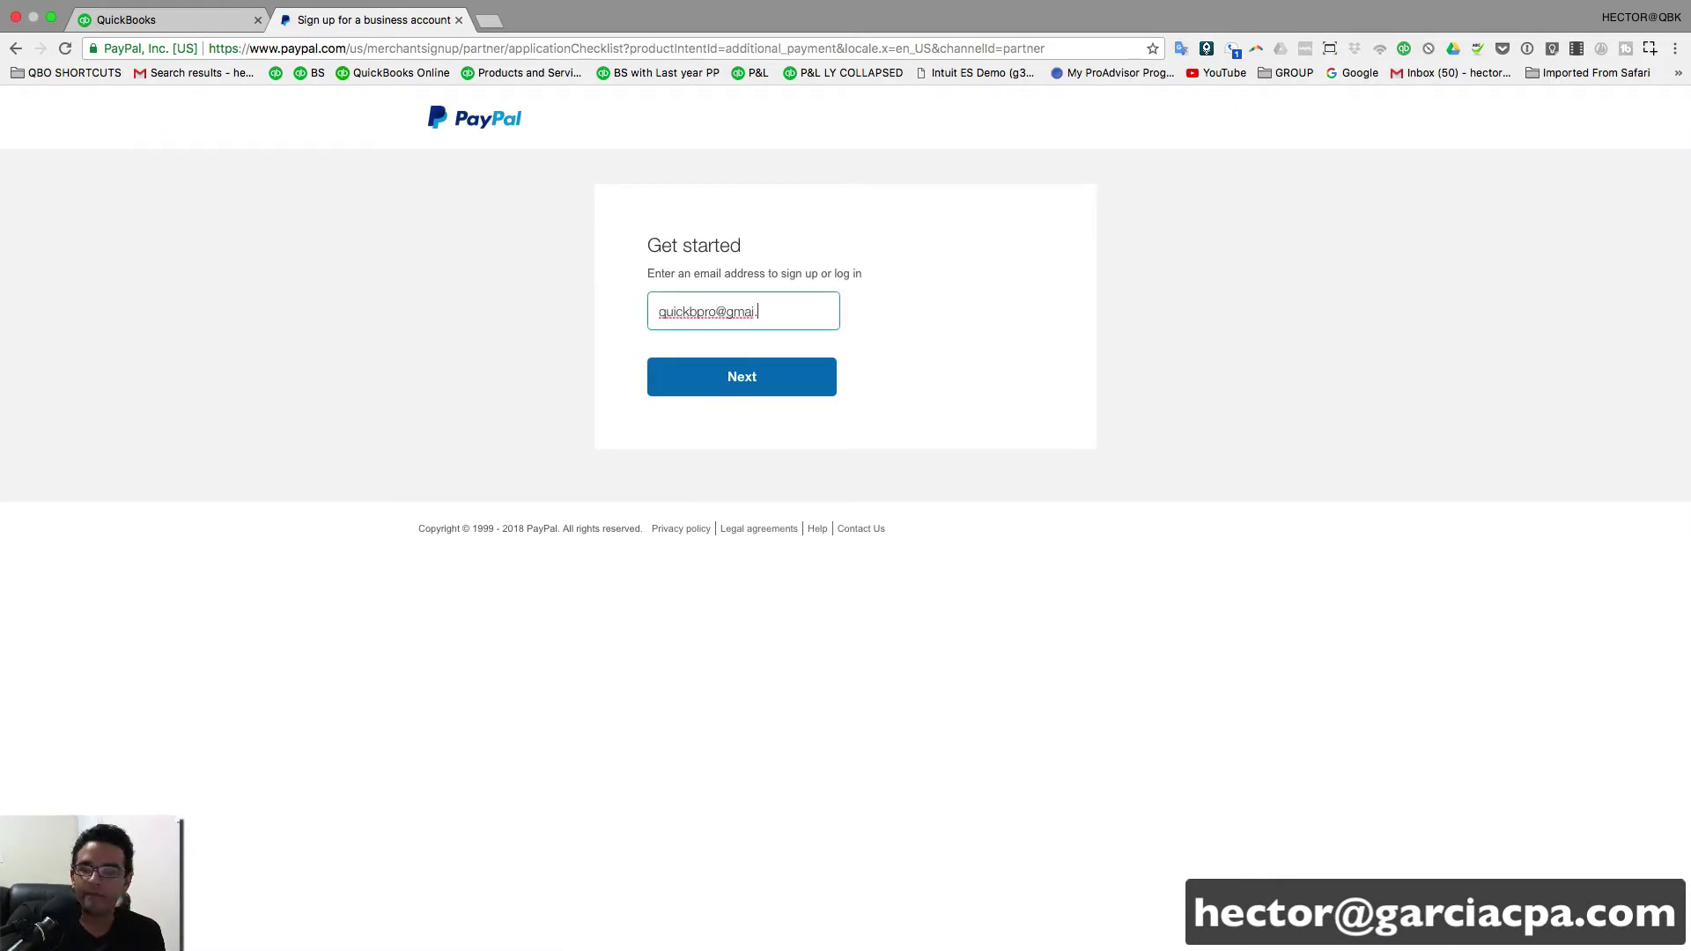
type("l")
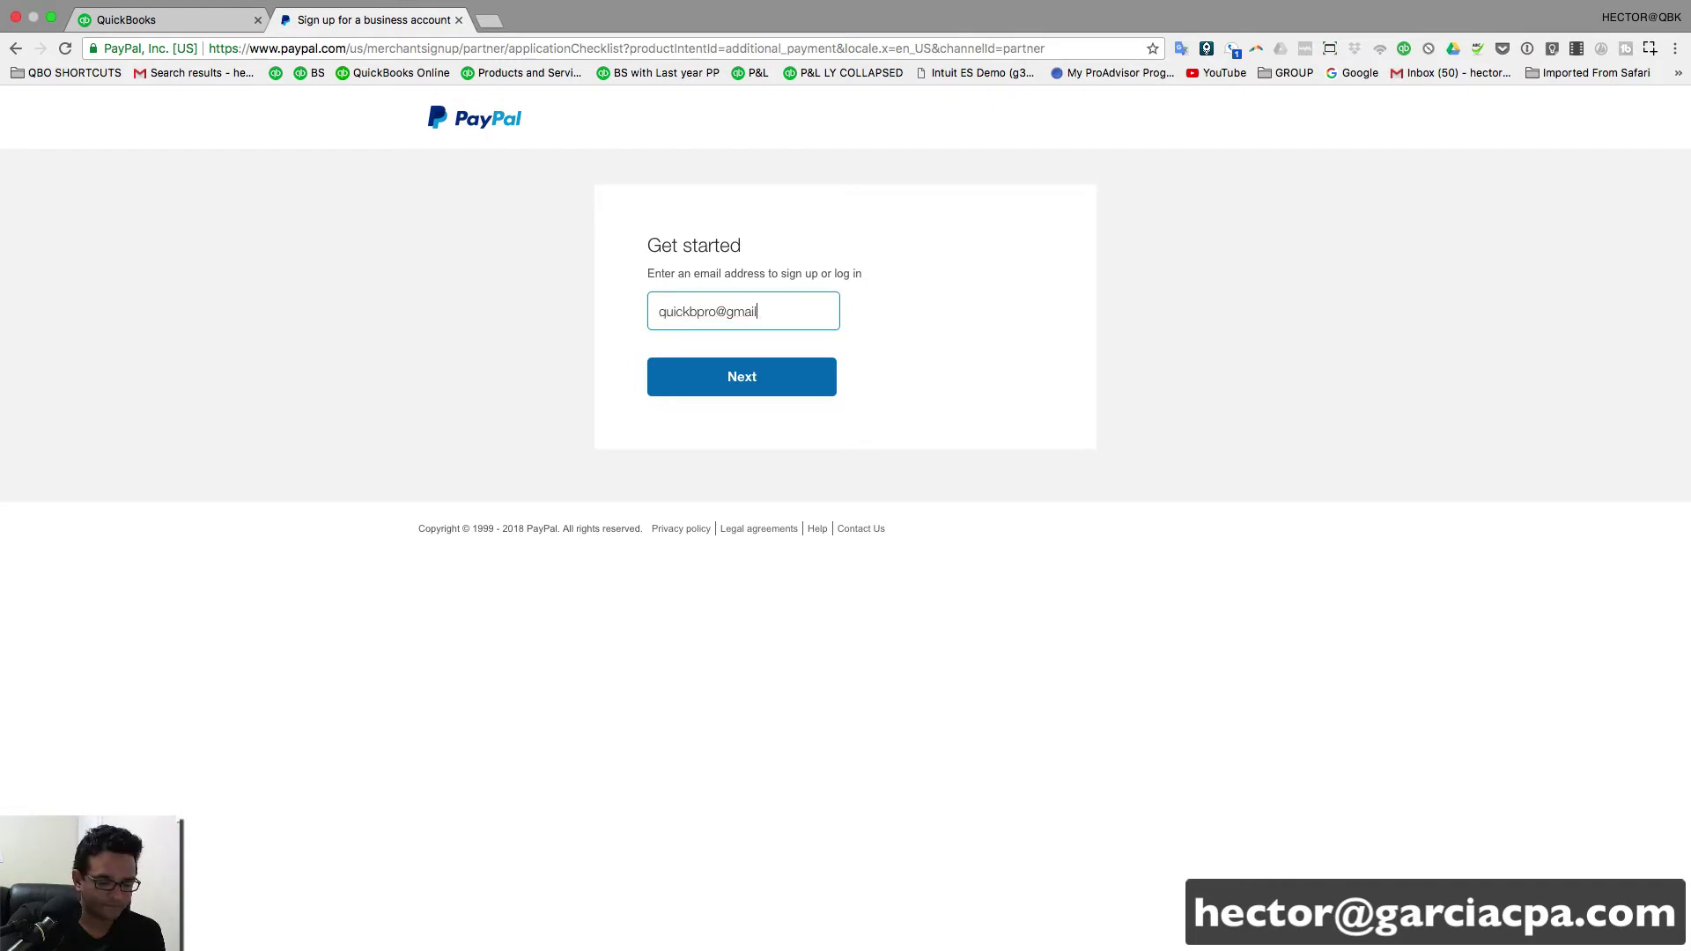
type(".com")
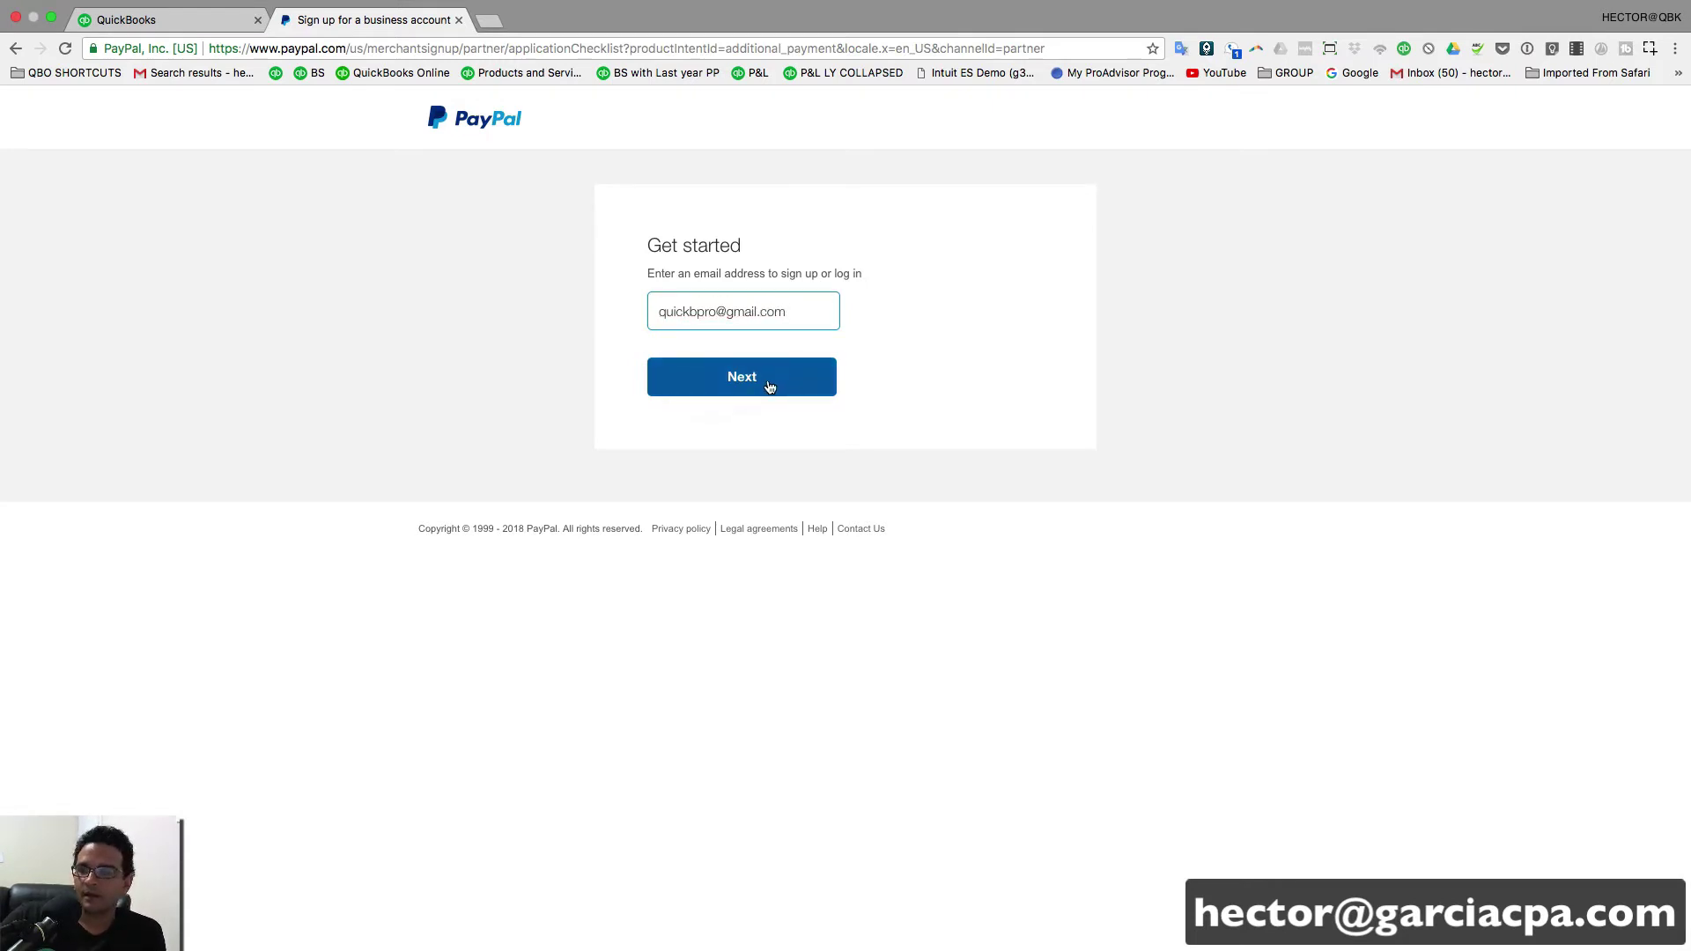
left_click(772, 389)
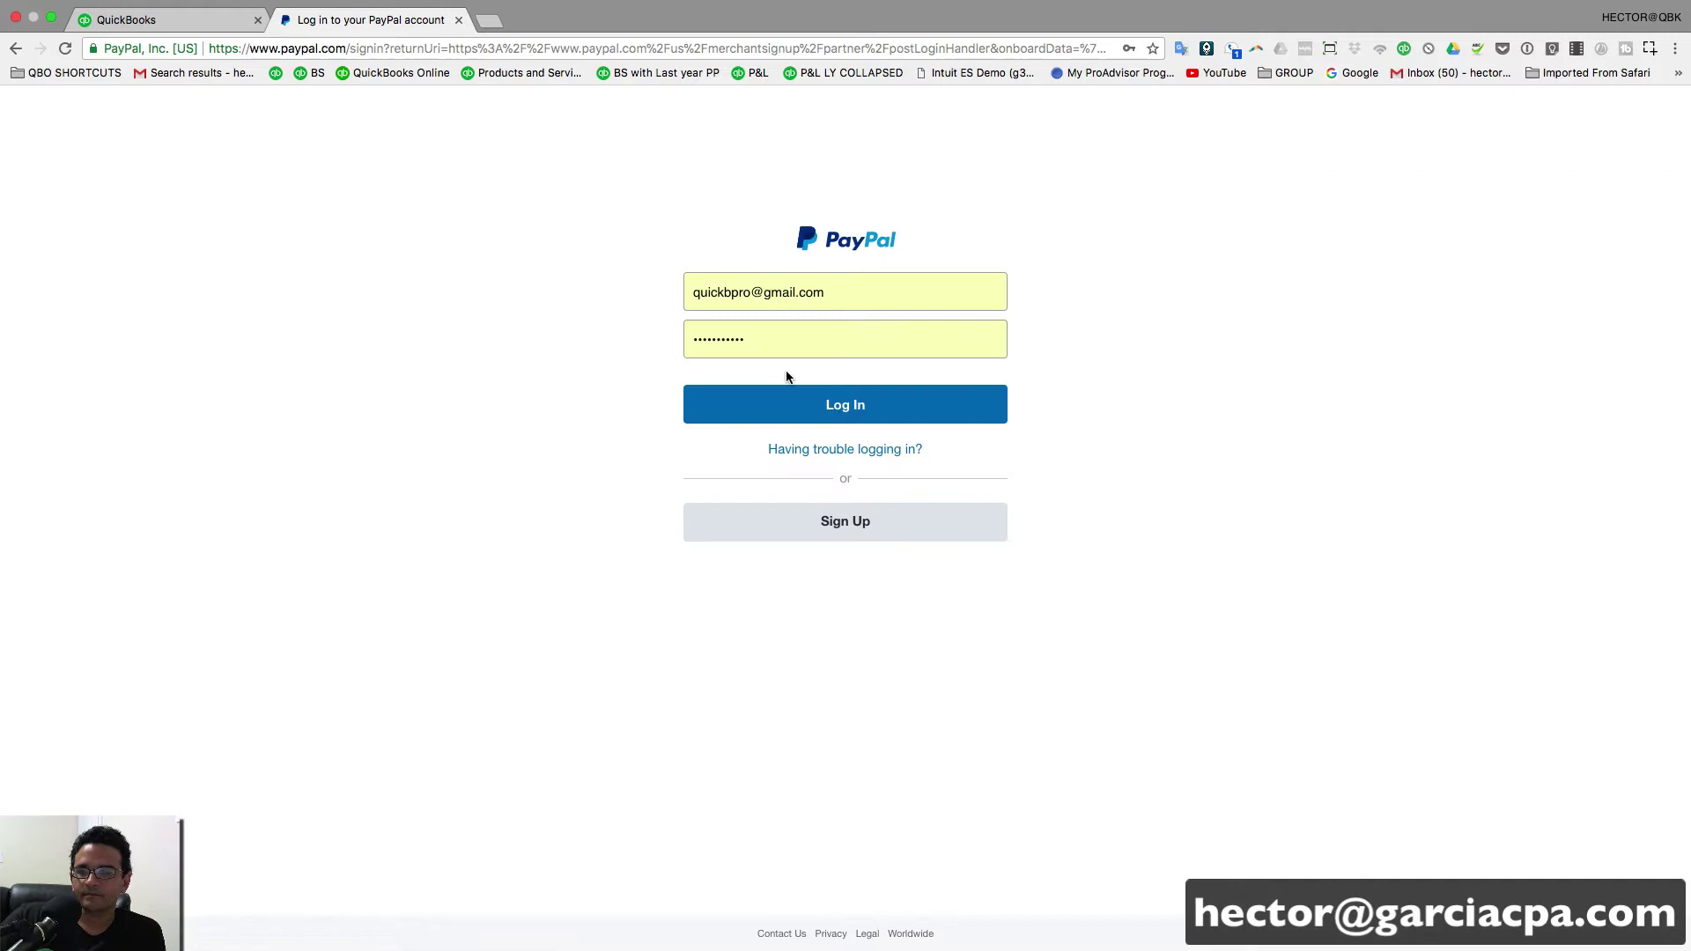
left_click(838, 404)
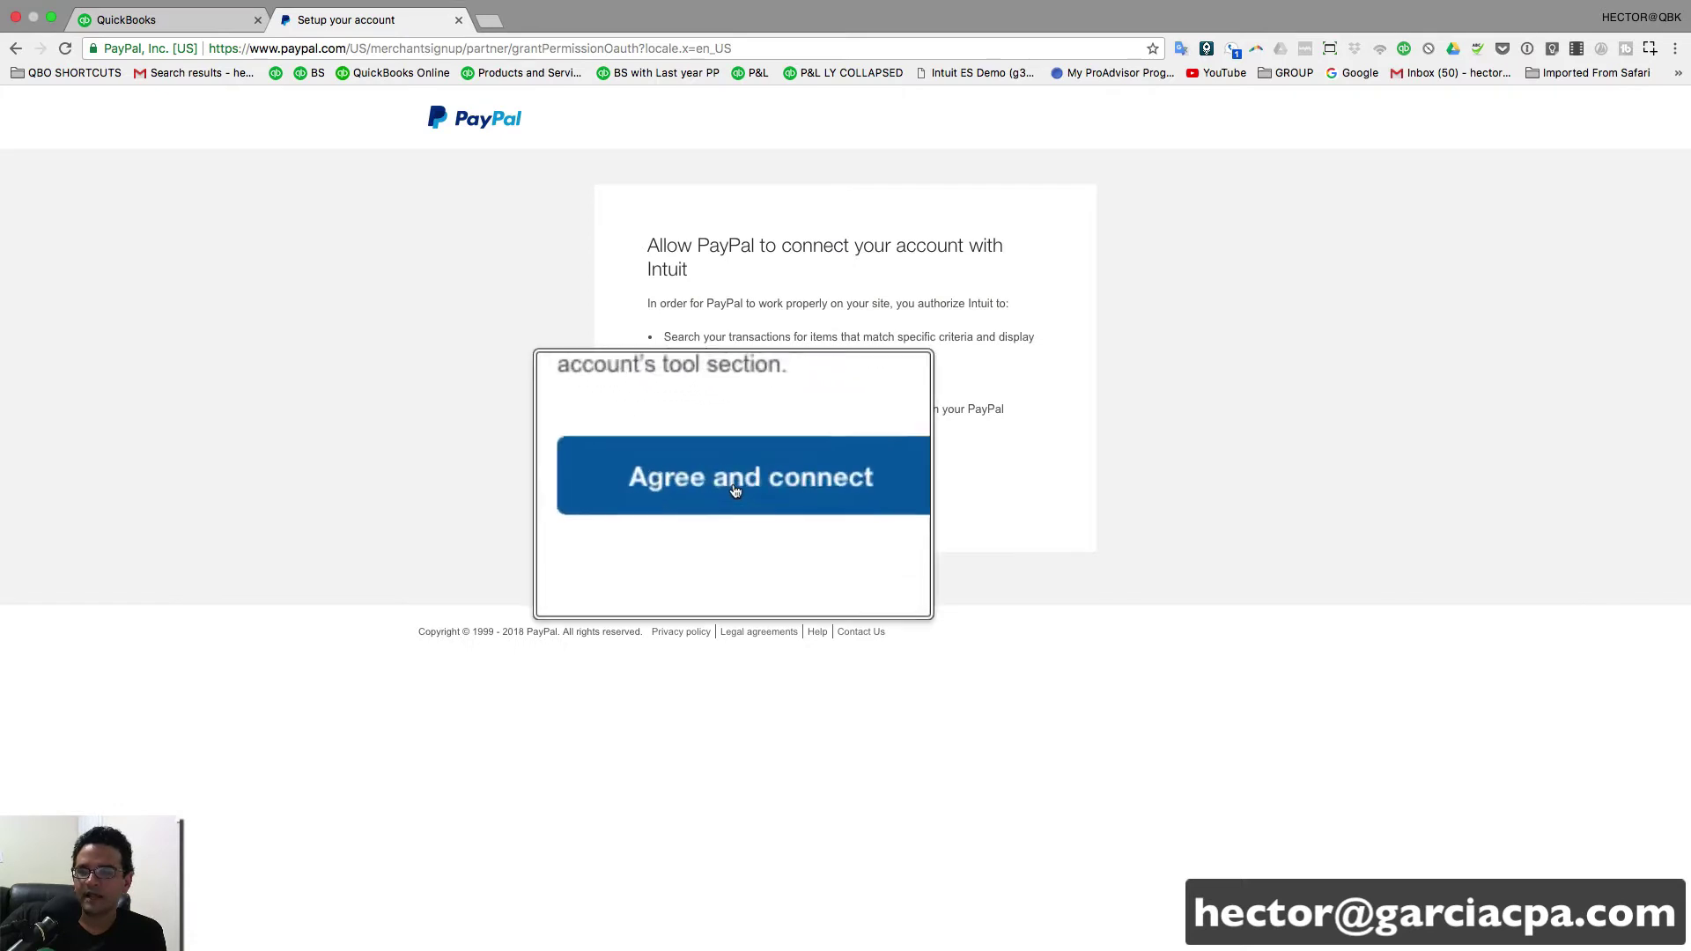
left_click(740, 482)
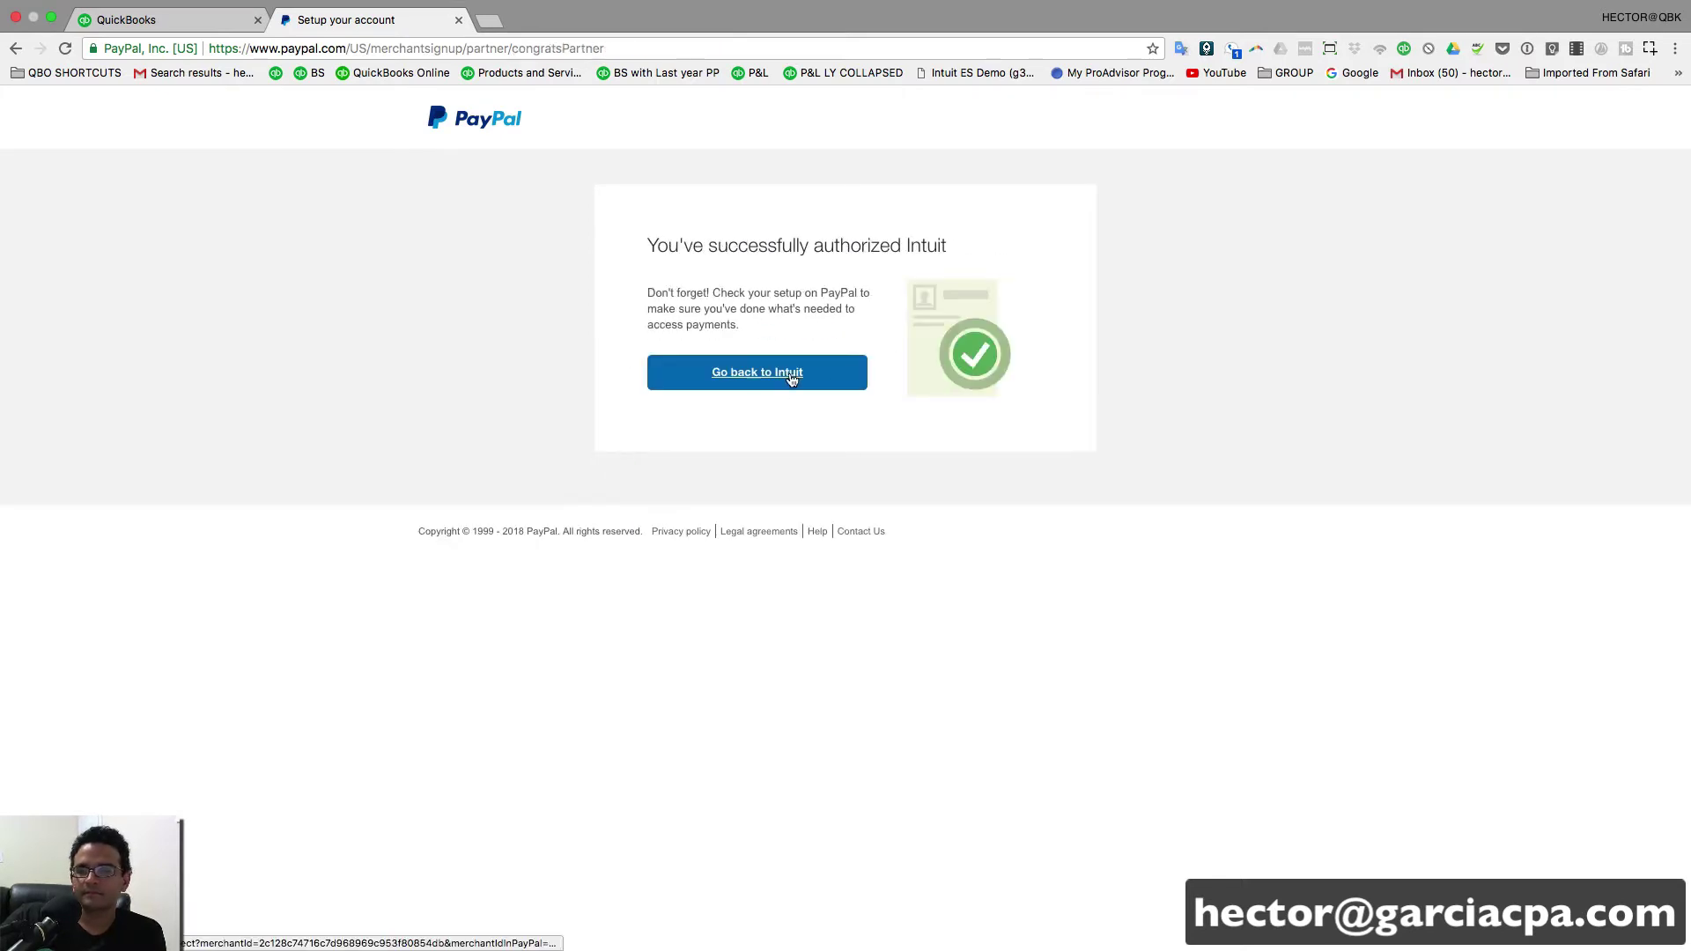
left_click(672, 384)
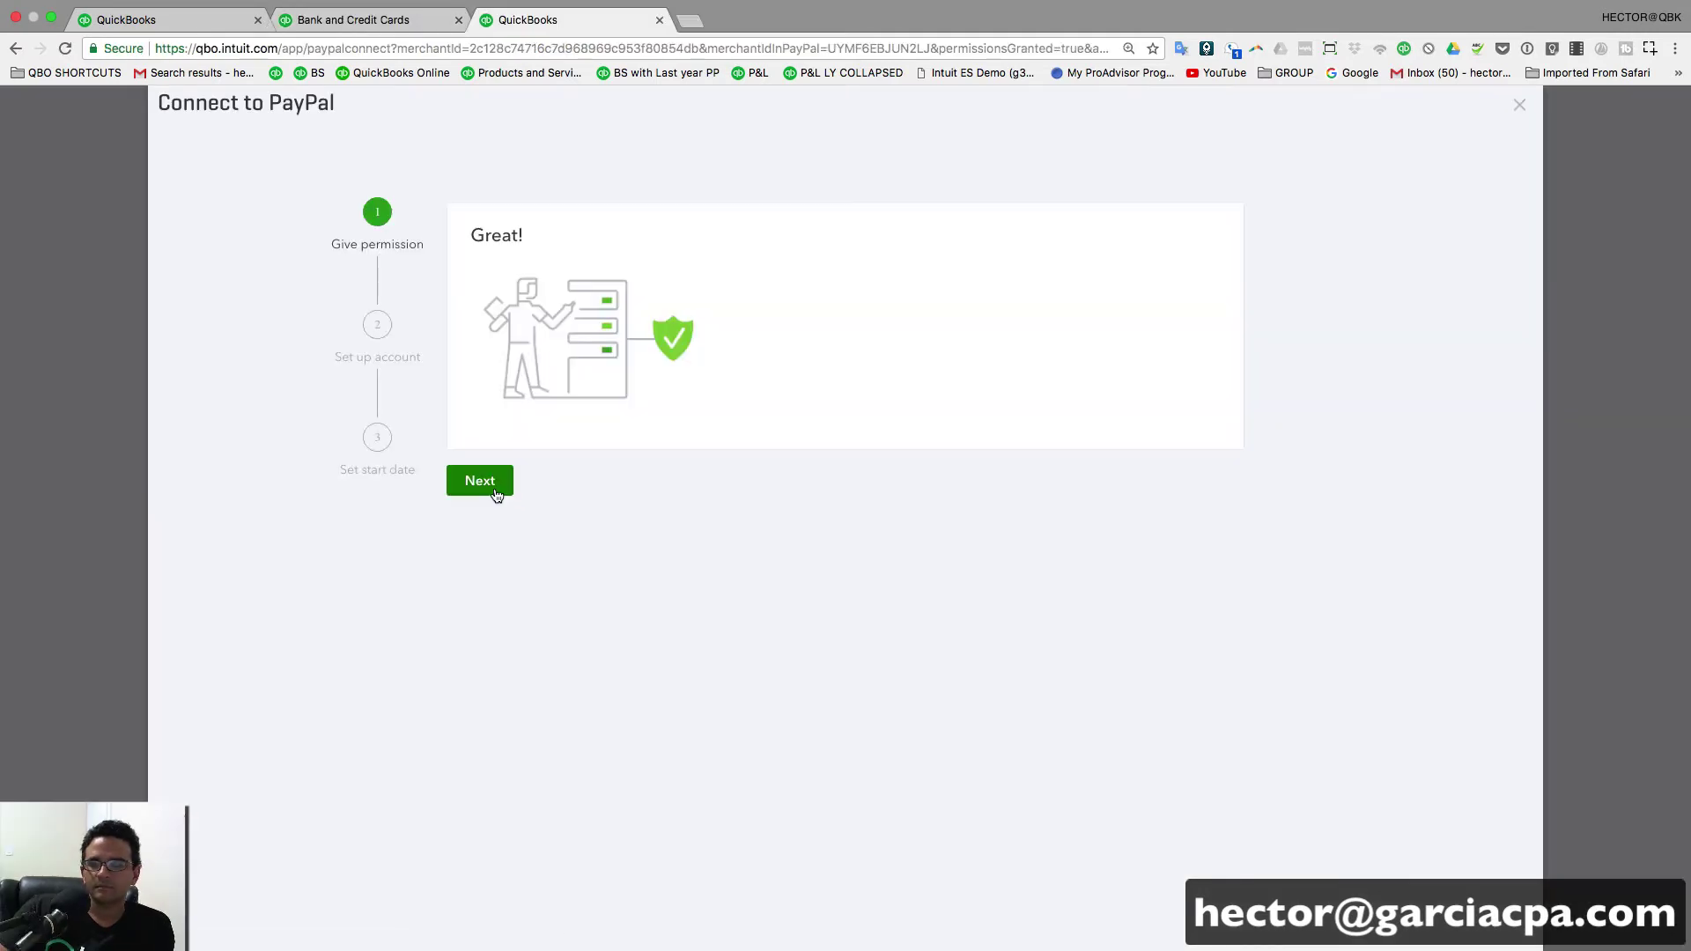
- Assign PayPal Bank as the transactions account and keep imports beginning 1/1/2017
left_click(493, 489)
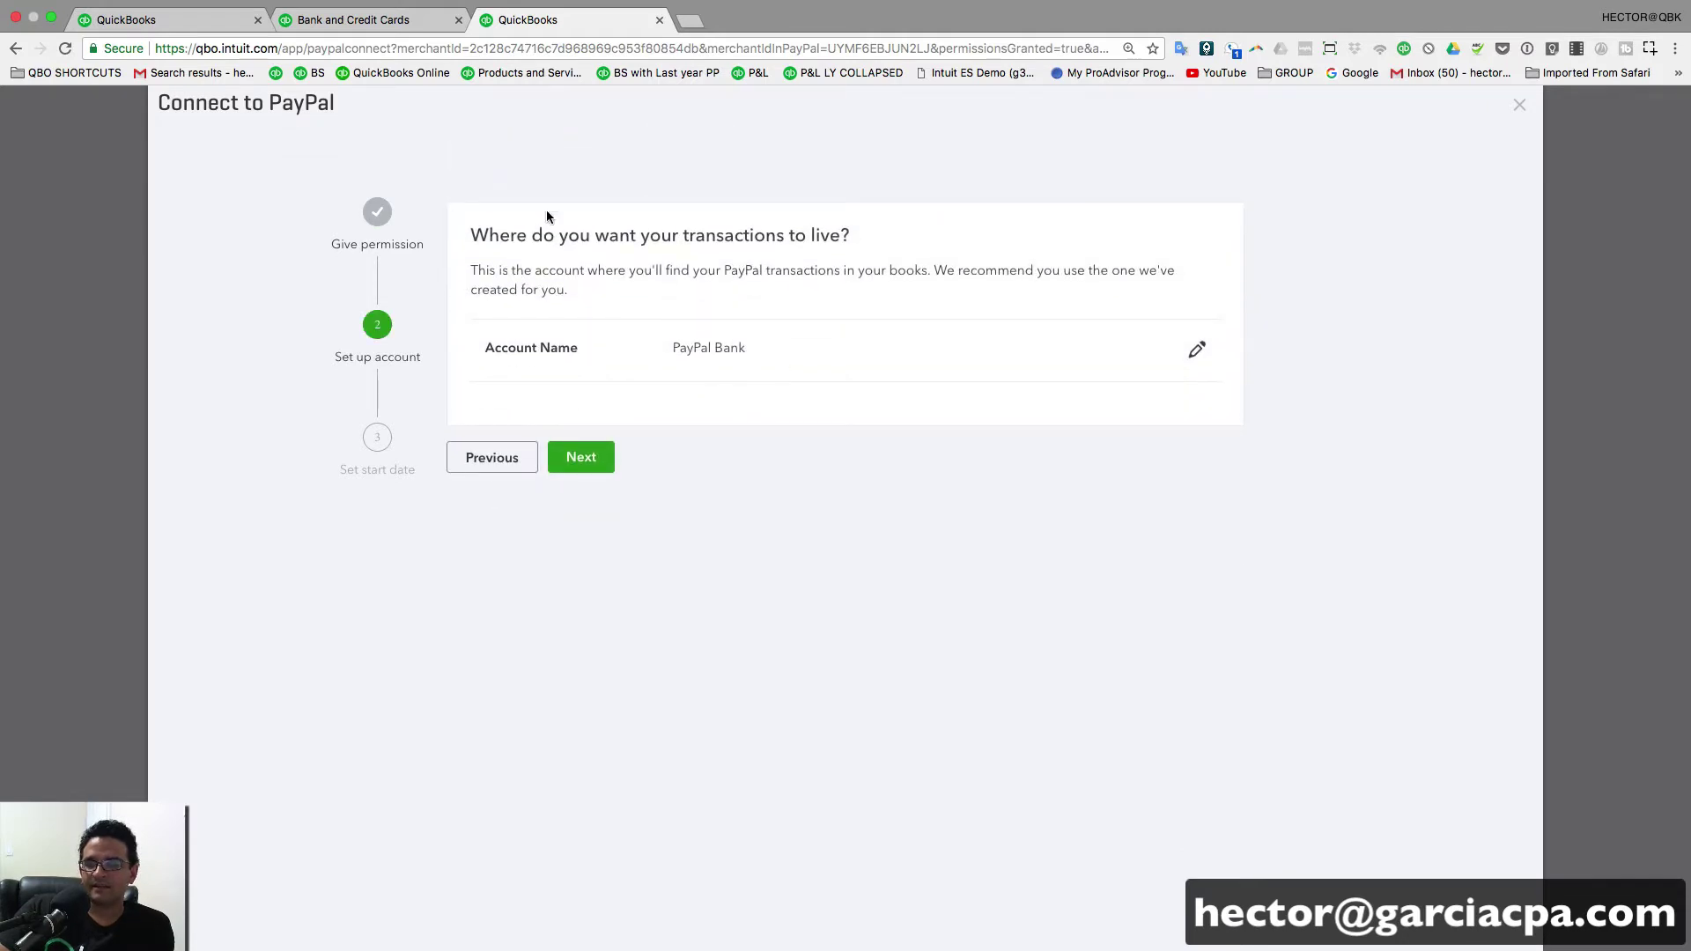
left_click(1196, 350)
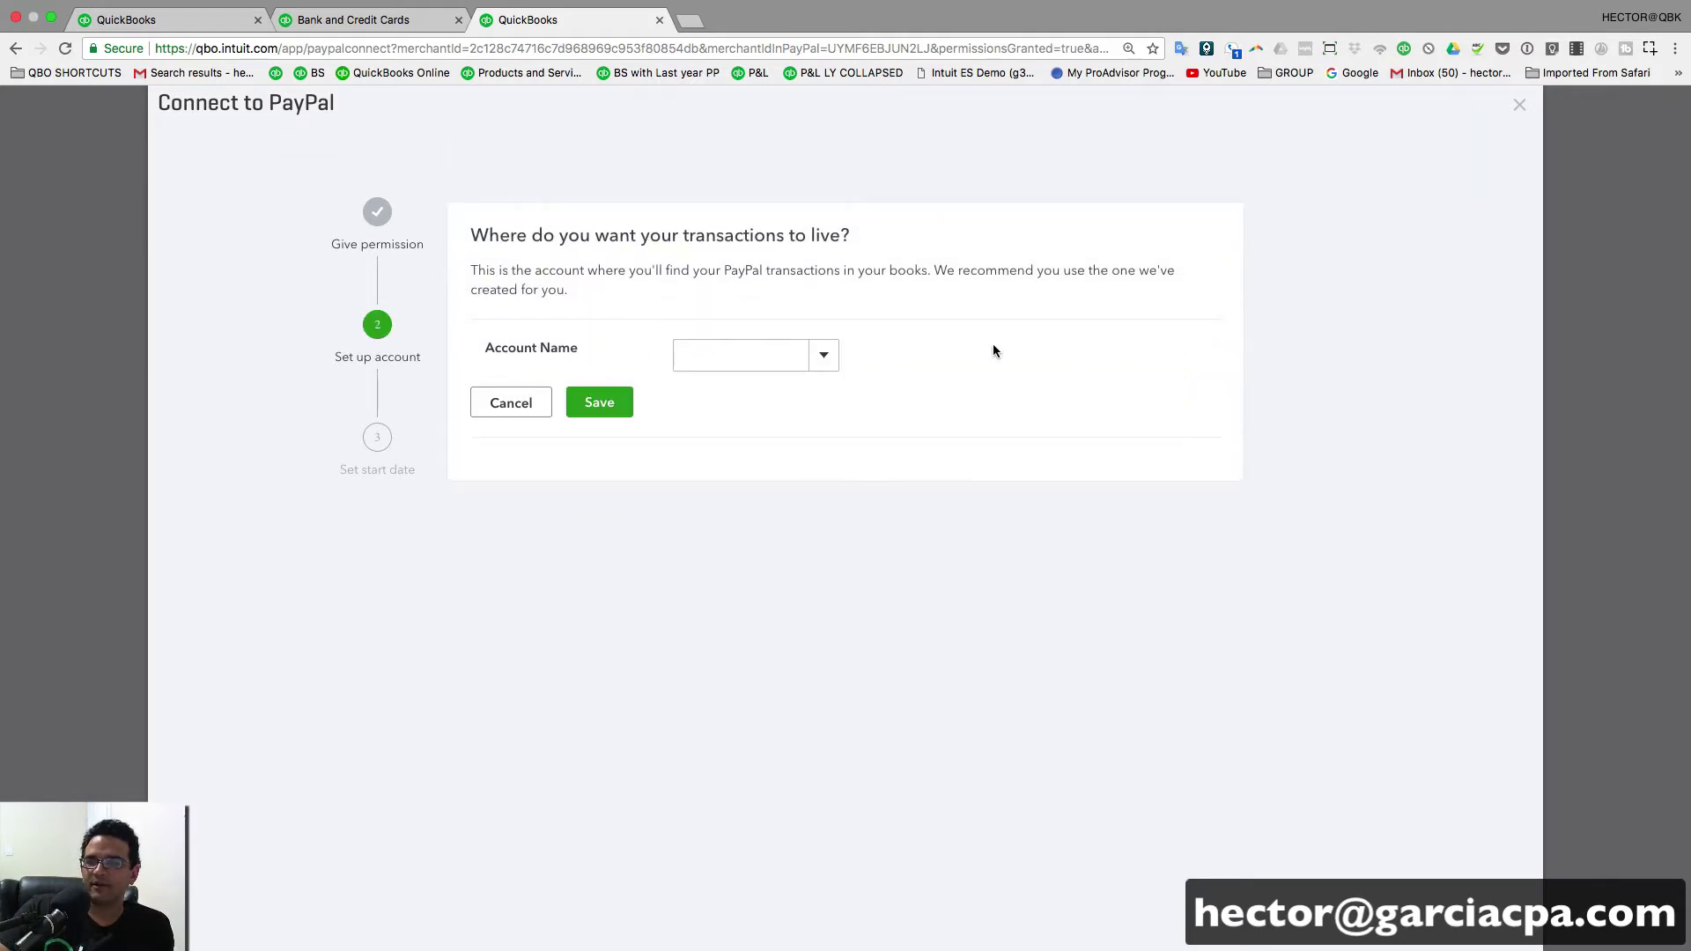
left_click(823, 355)
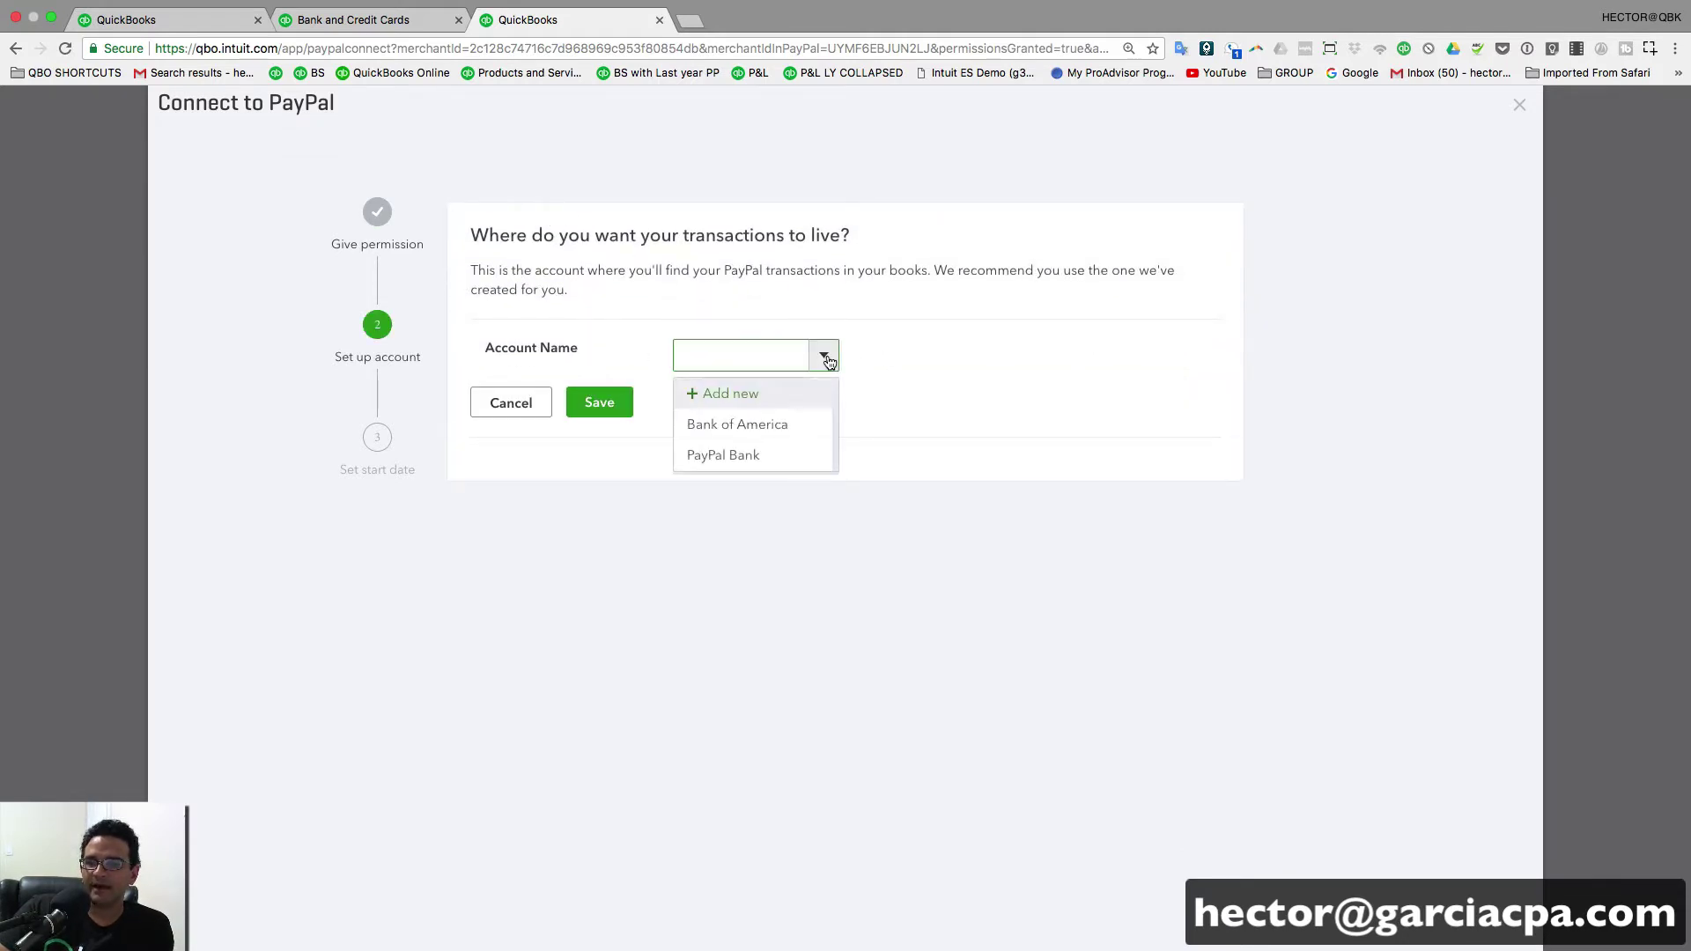
left_click(735, 454)
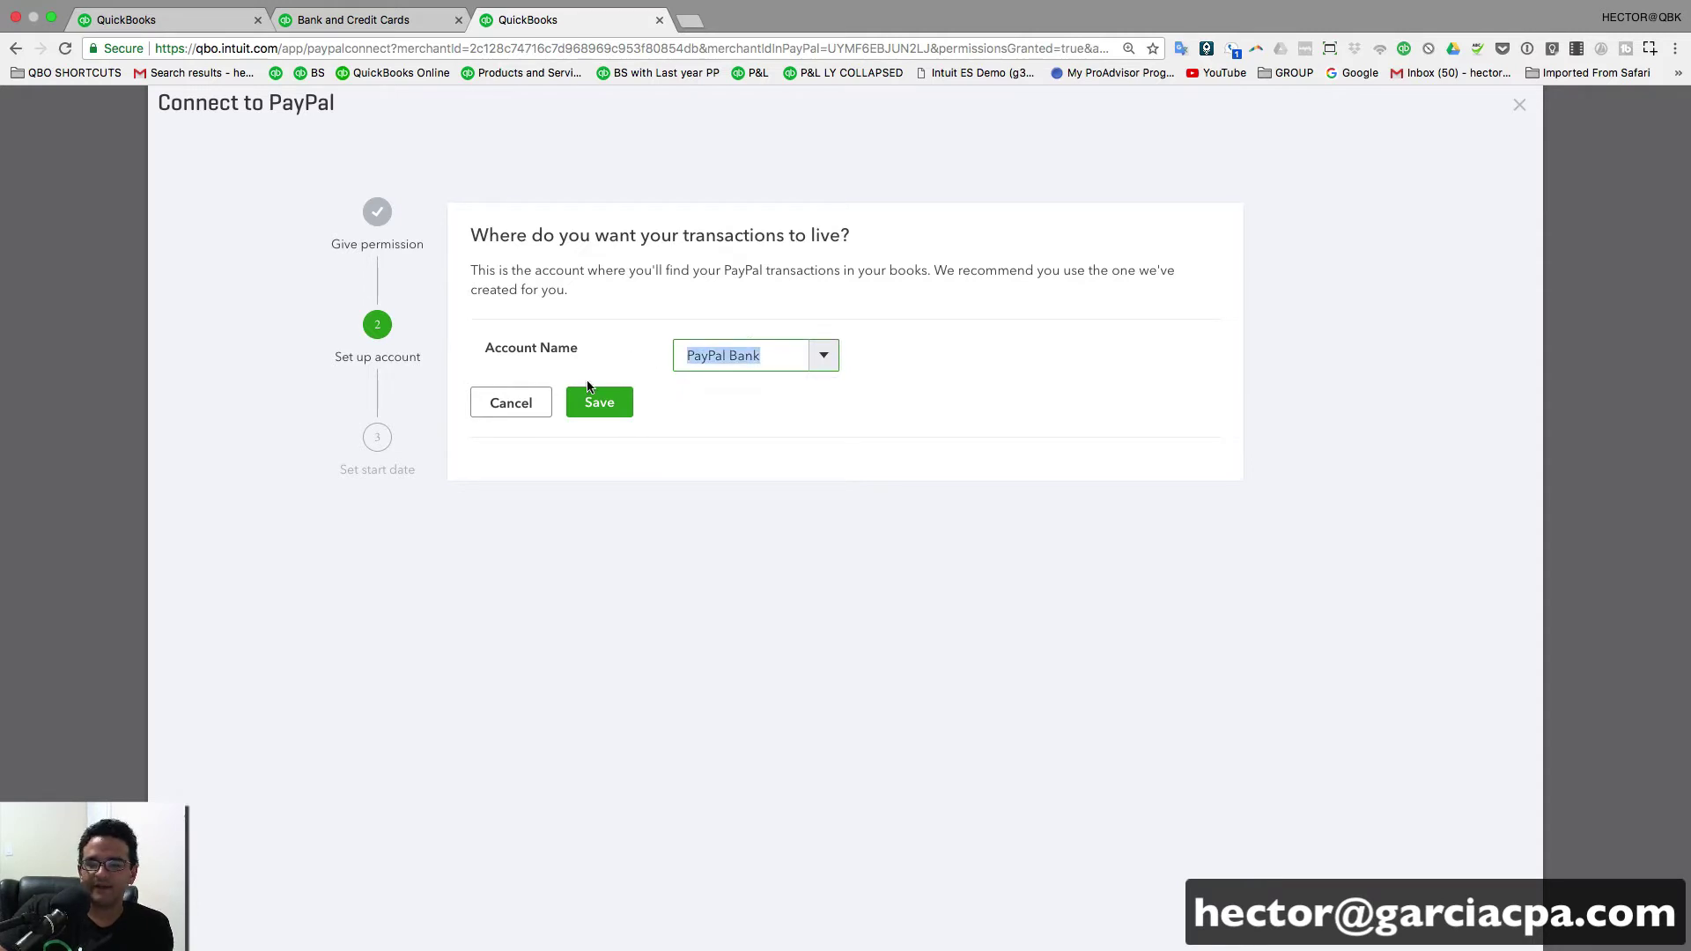
left_click(608, 404)
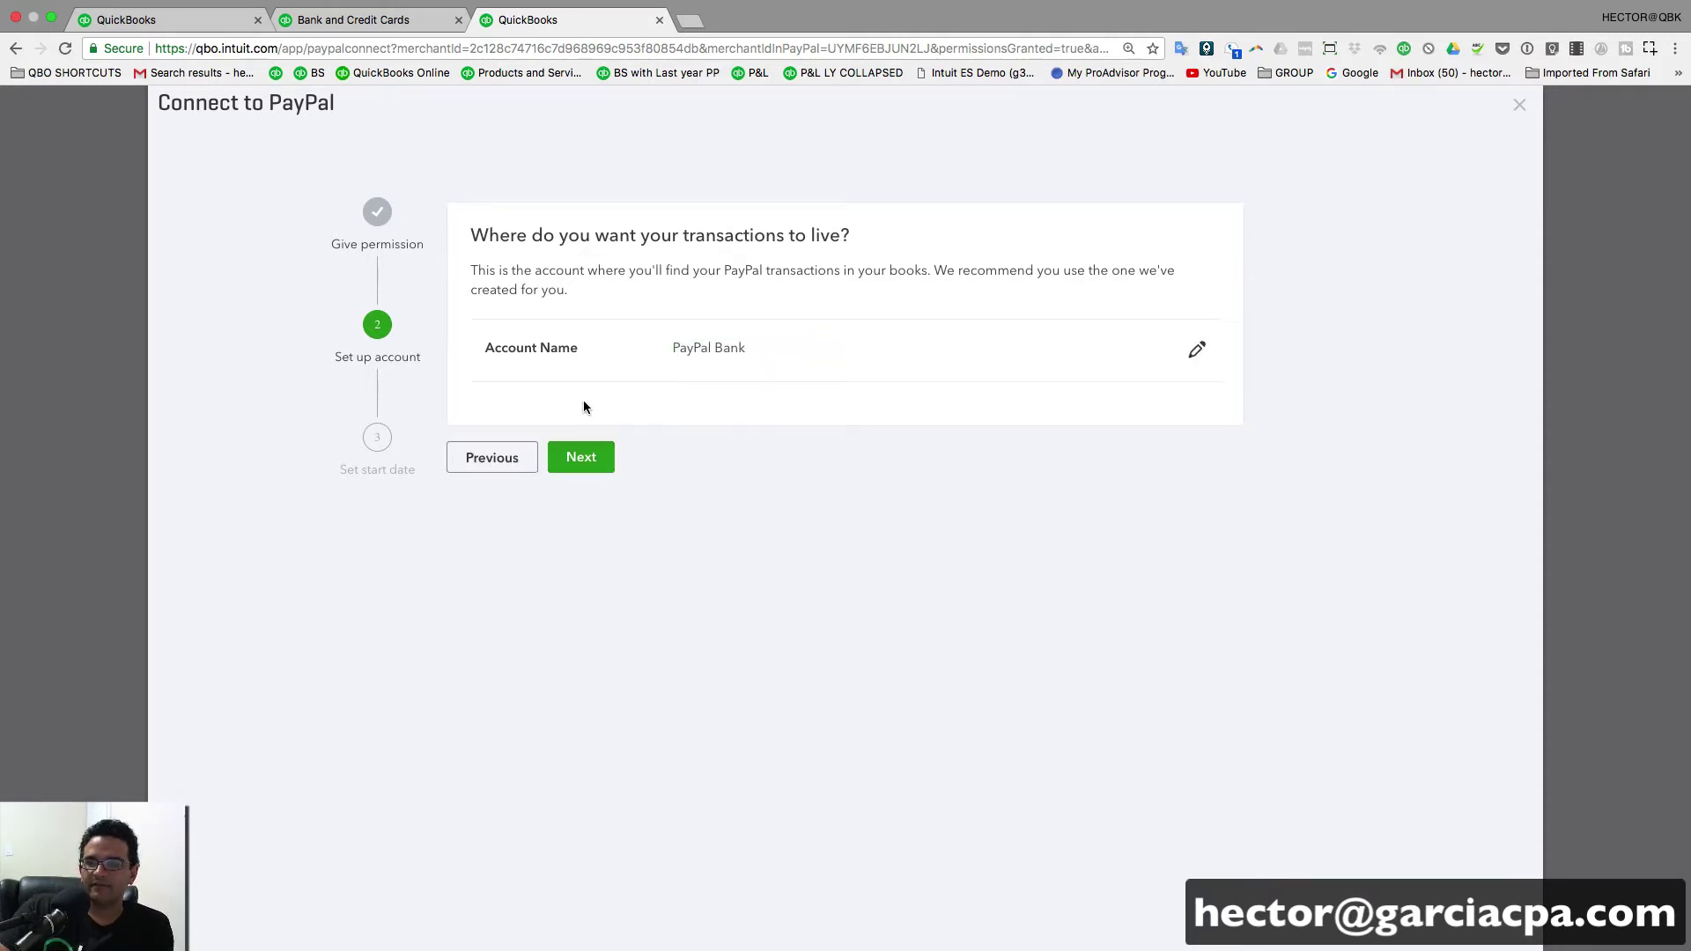
left_click(592, 461)
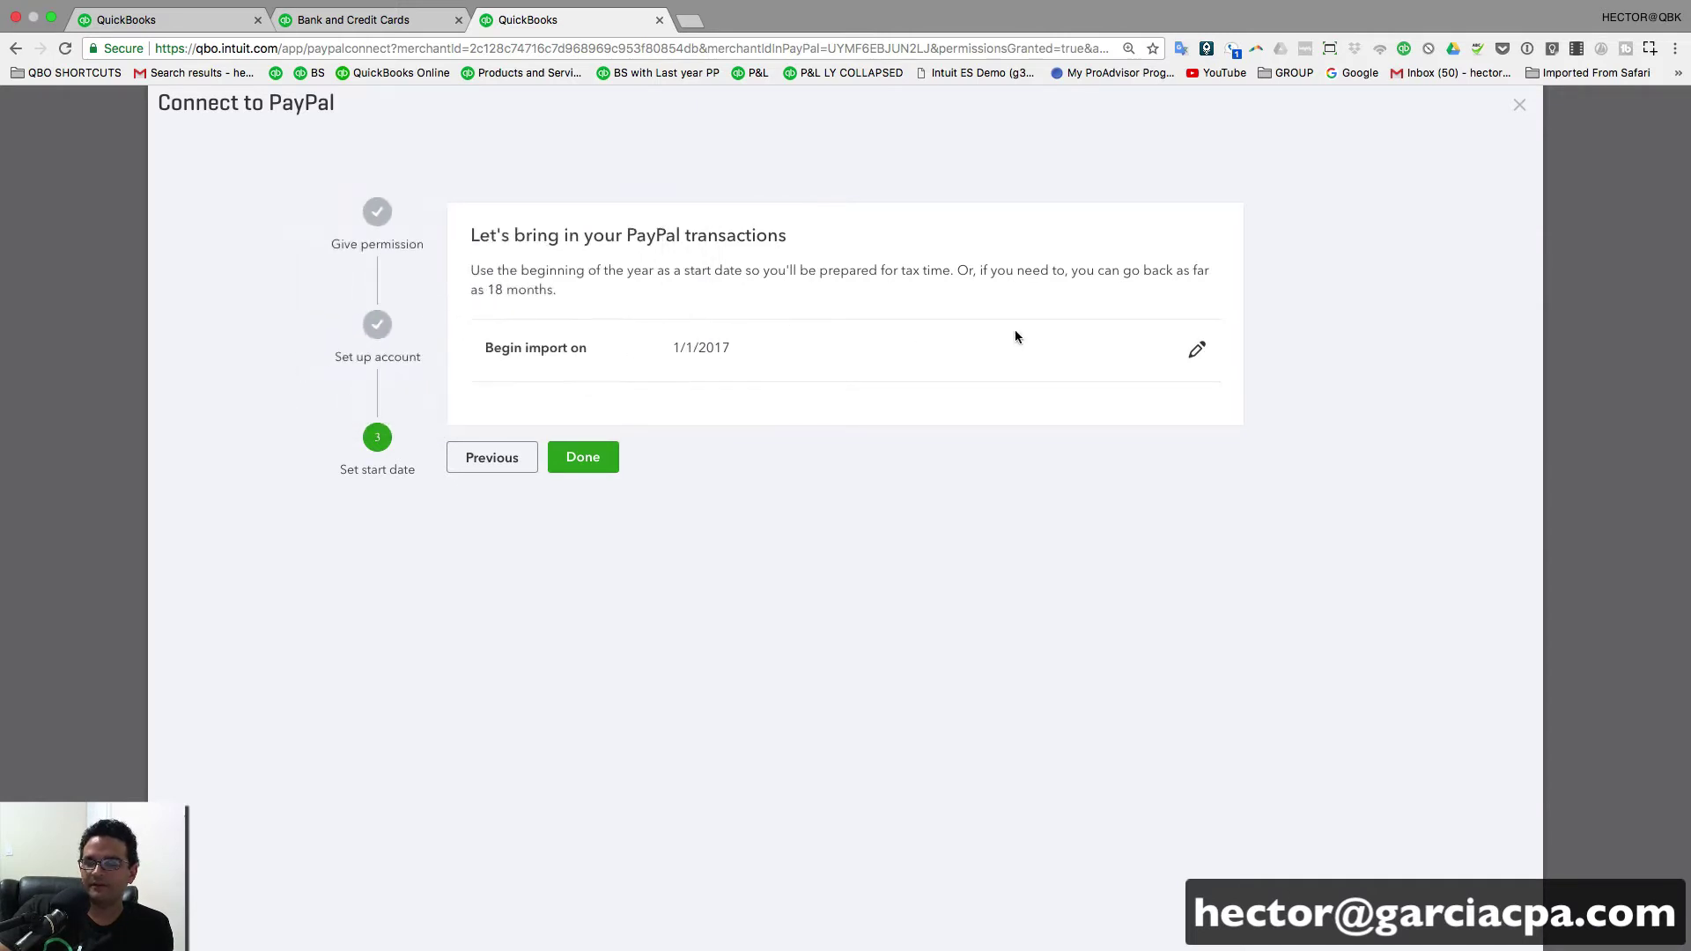
left_click_drag(680, 347, 749, 349)
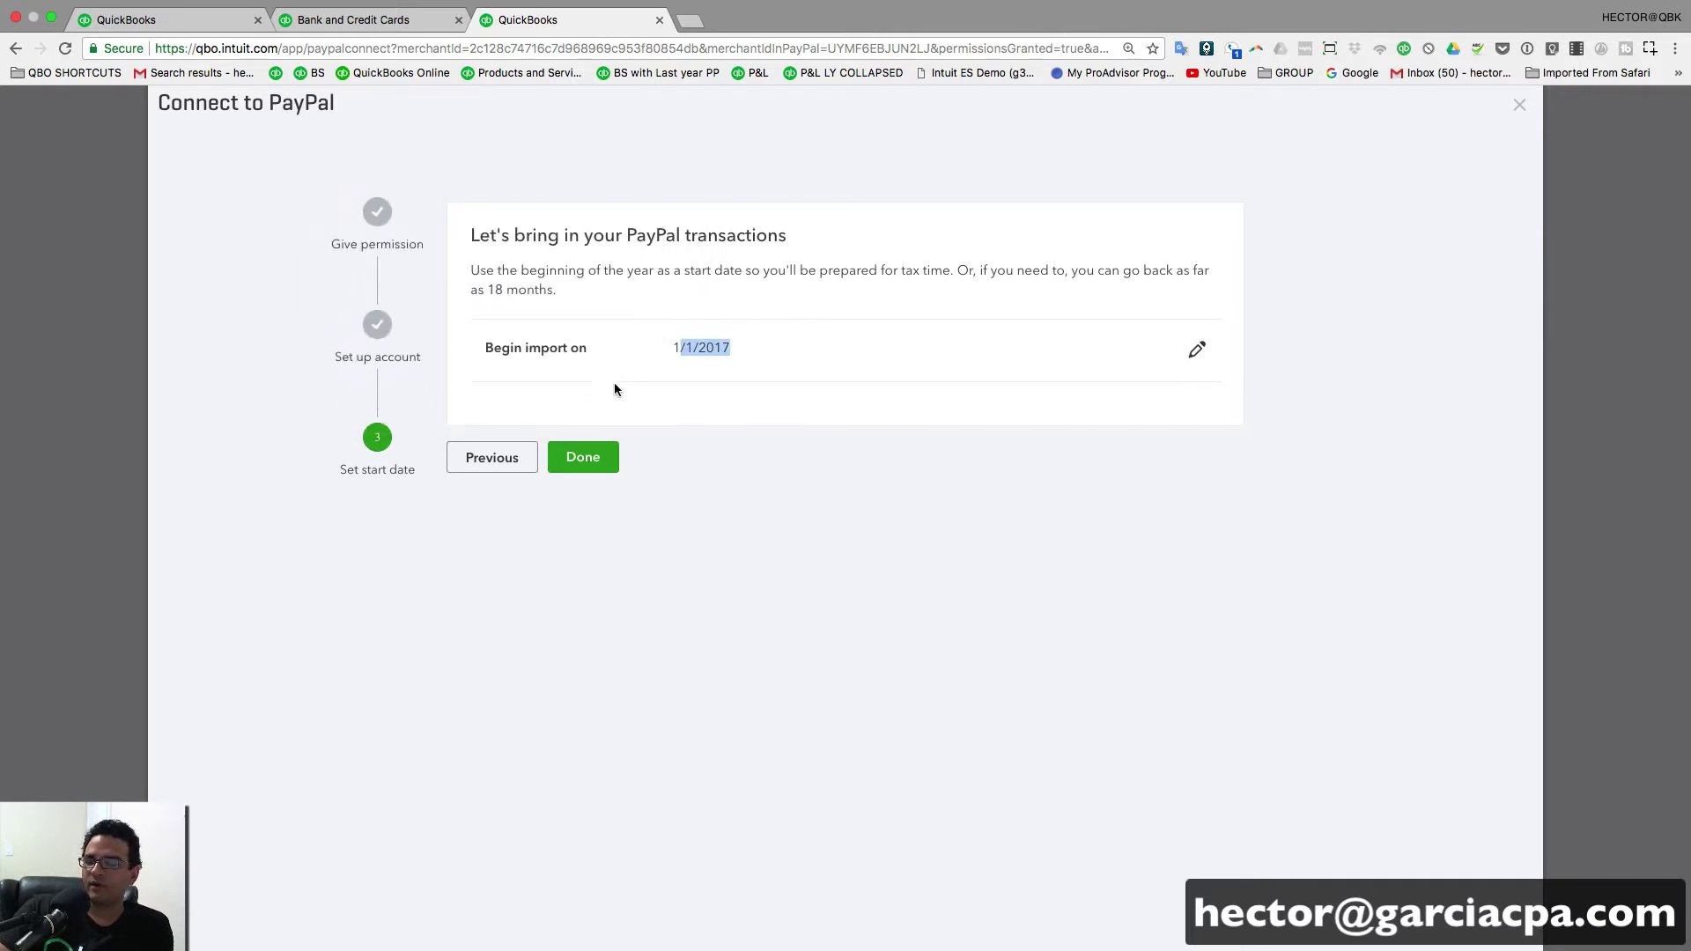
left_click(584, 457)
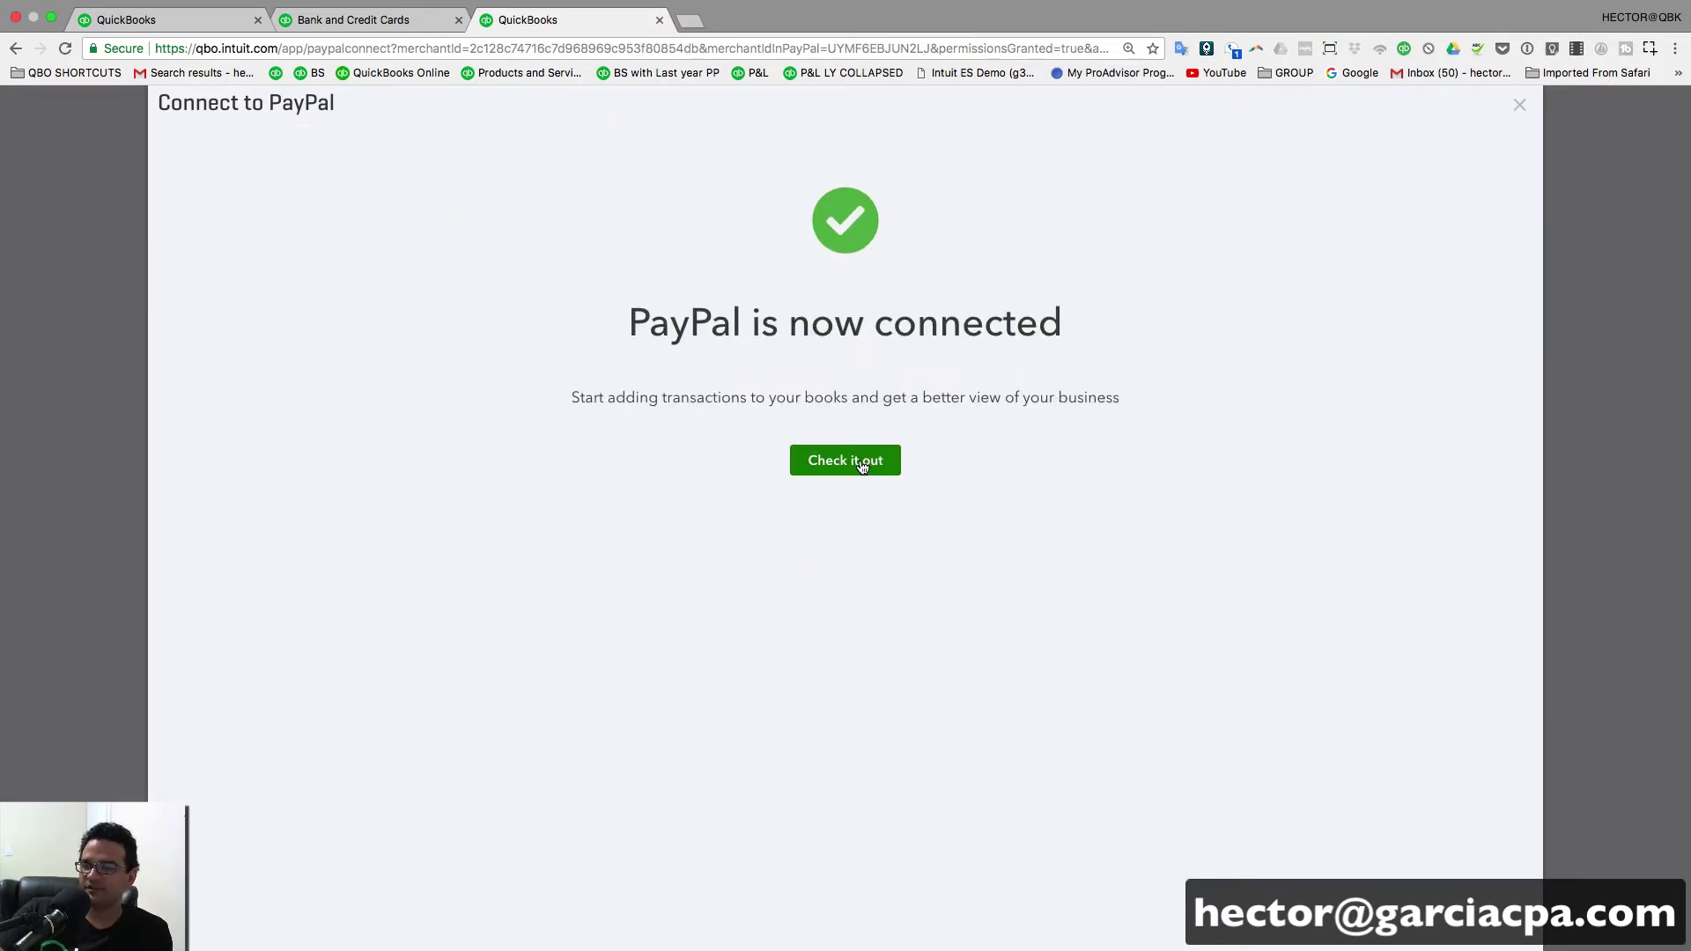
- Open the PayPal Bank feed on Banking and reload it to list all imported transactions
left_click(863, 471)
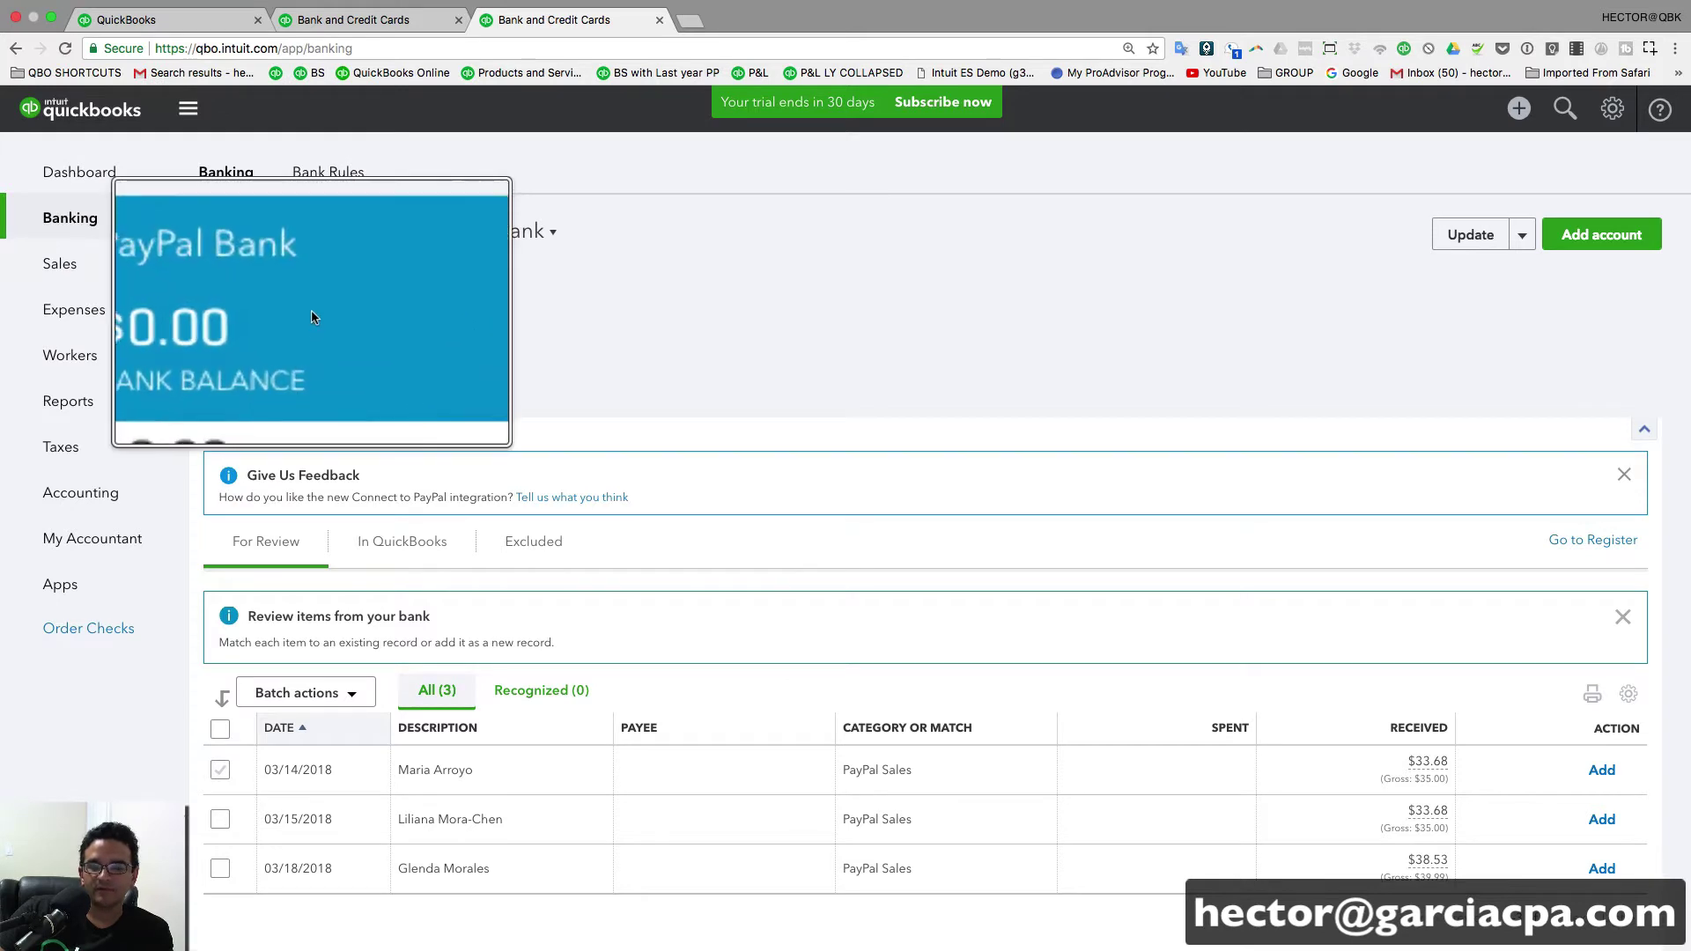
scroll(707, 401, "down", 1)
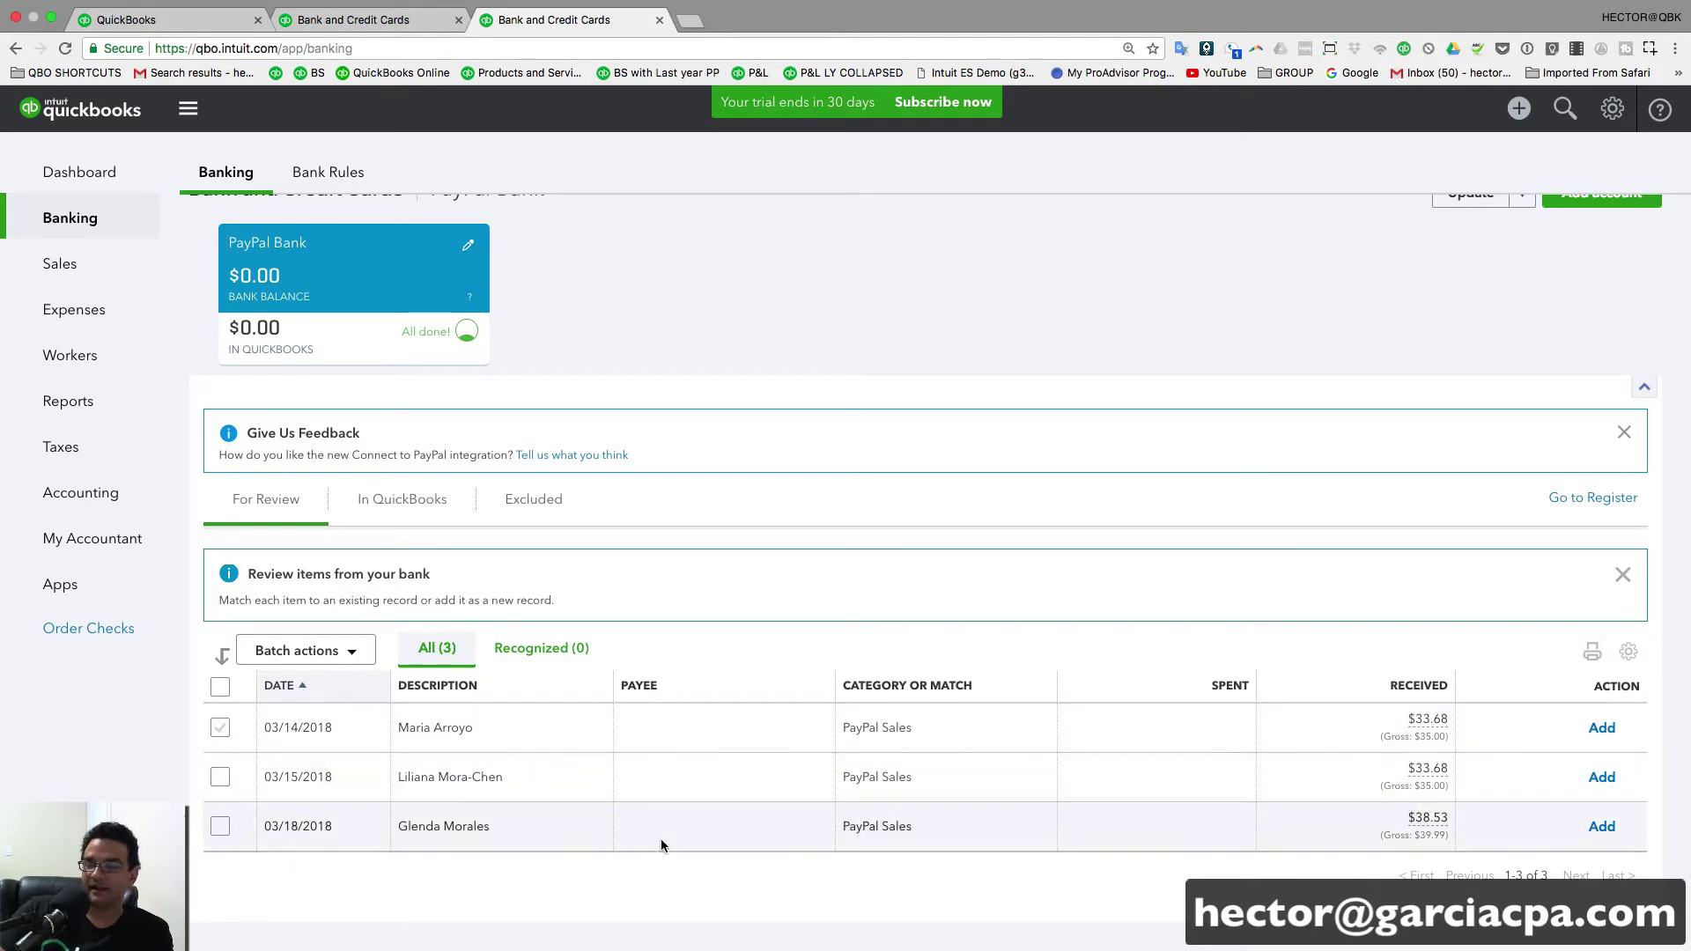
left_click(65, 49)
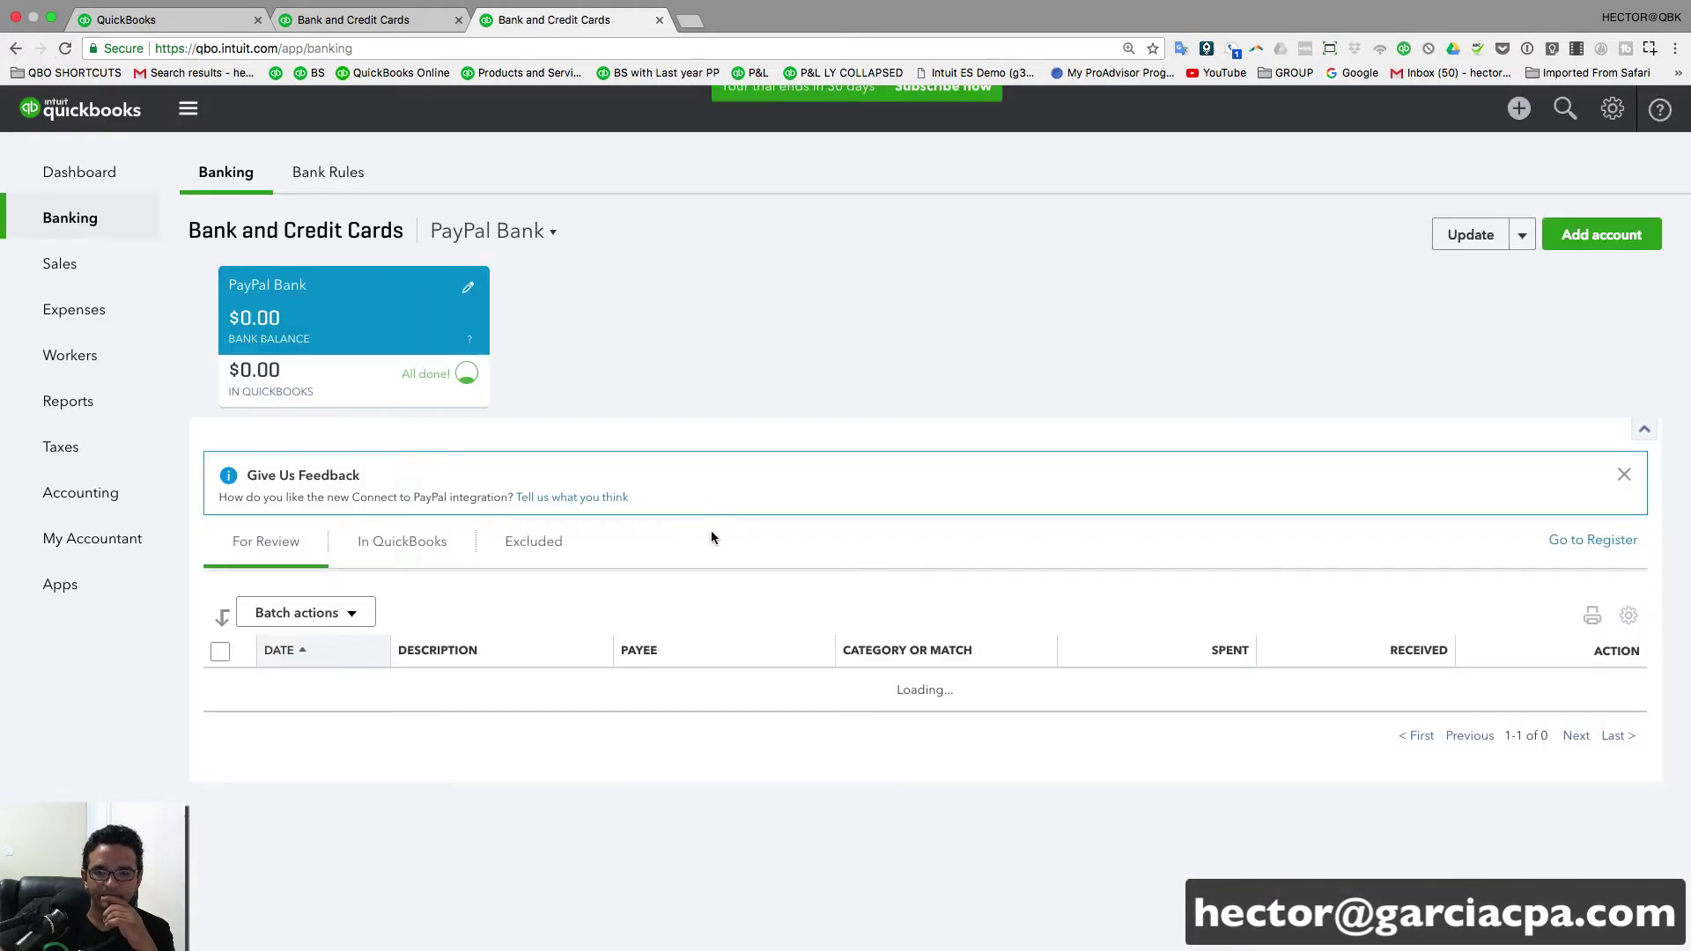
scroll(762, 599, "down", 7)
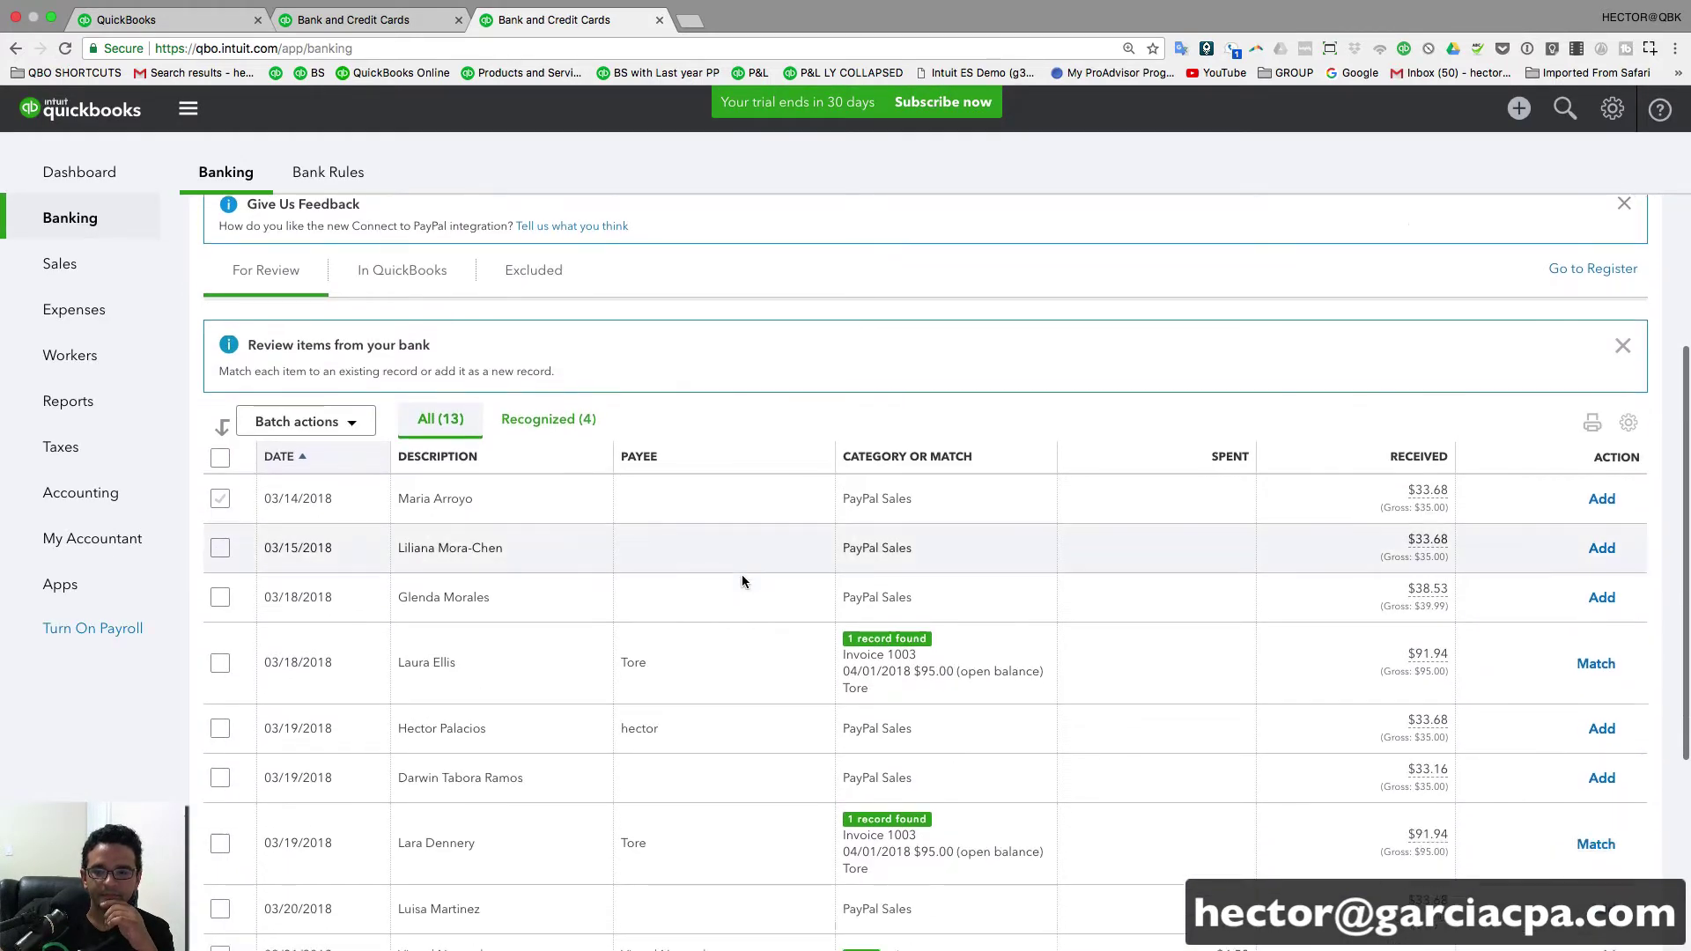
scroll(741, 576, "up", 7)
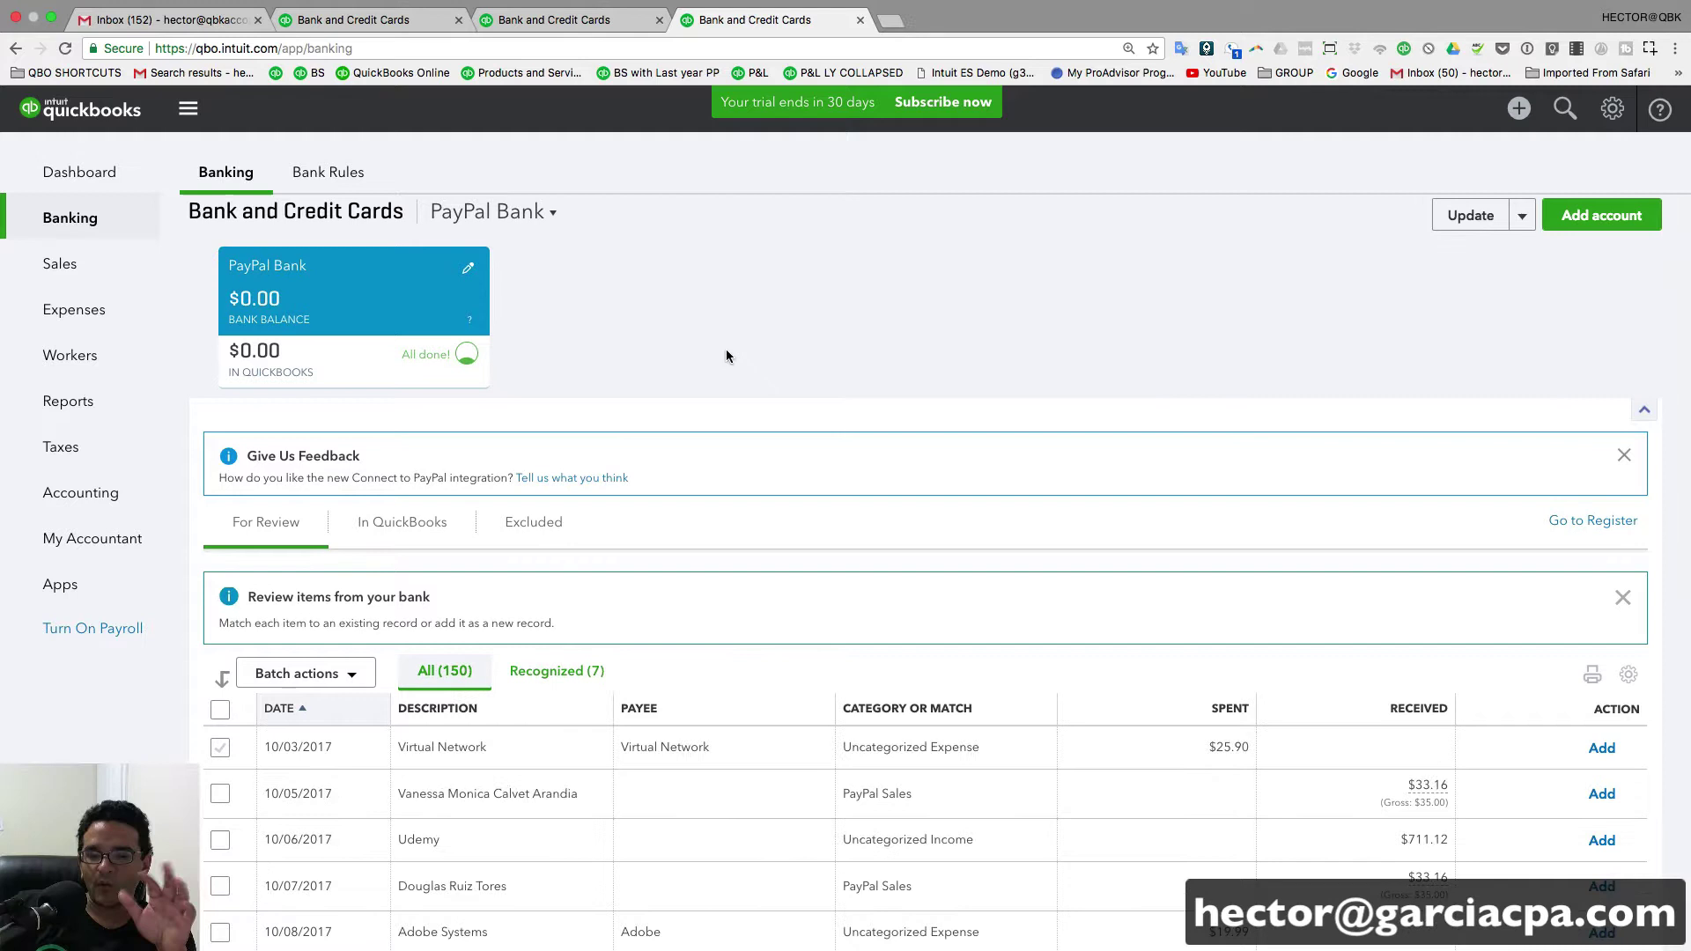
scroll(785, 520, "down", 2)
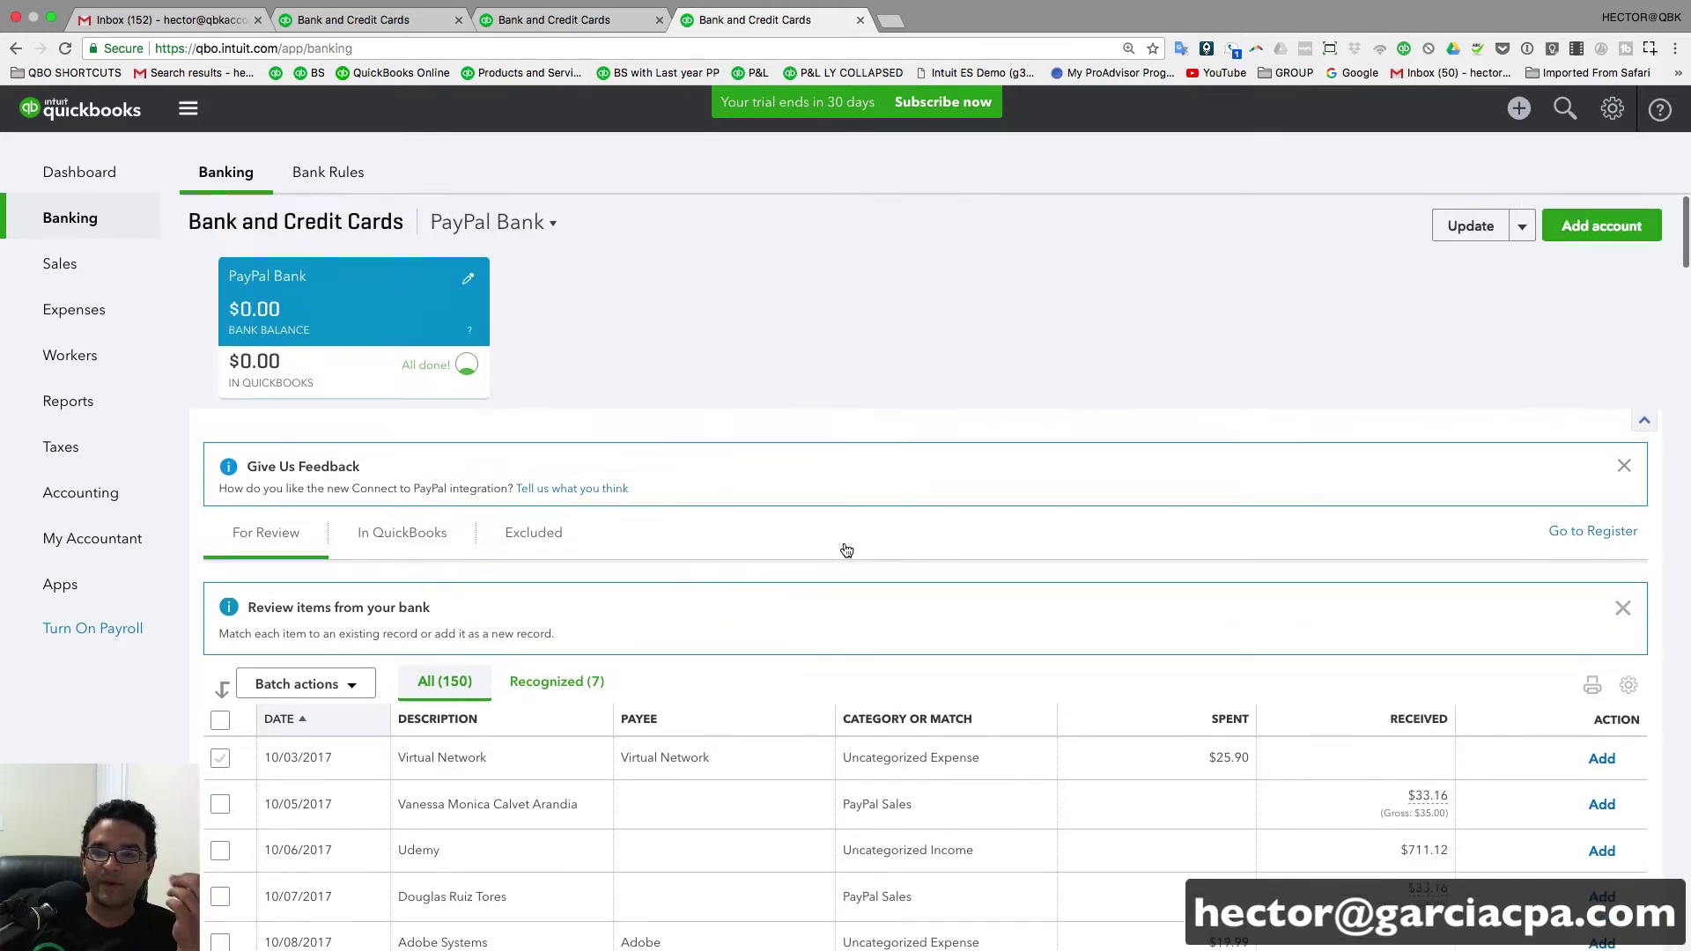
scroll(847, 550, "down", 2)
scroll(847, 547, "up", 2)
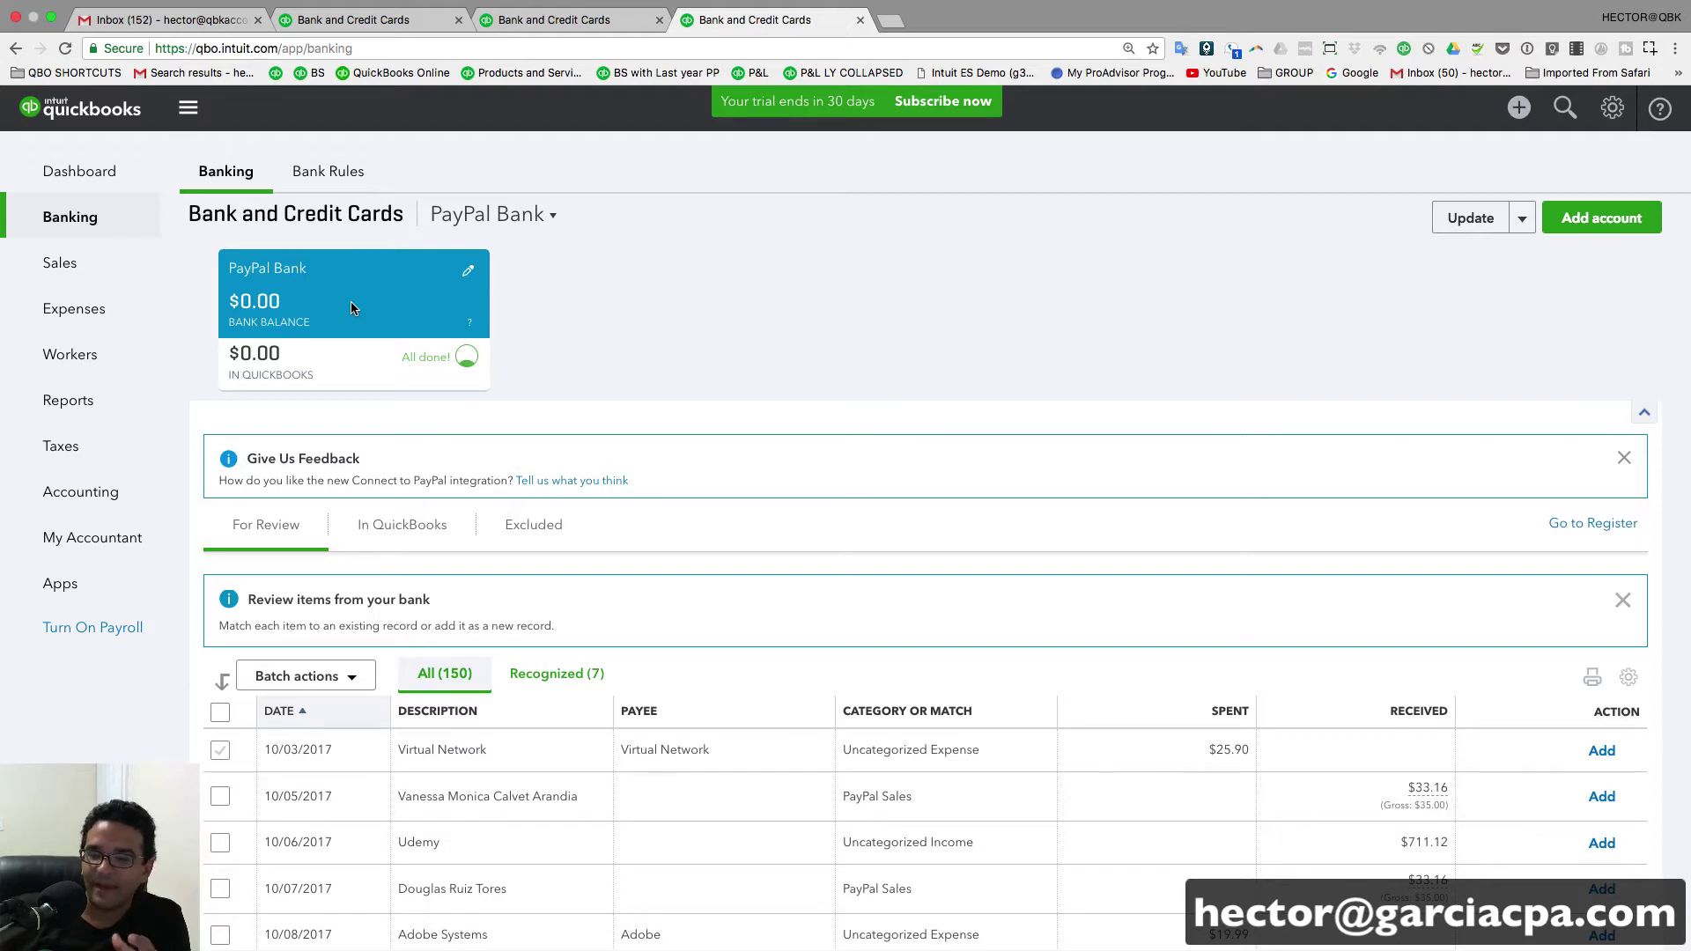
scroll(692, 649, "down", 2)
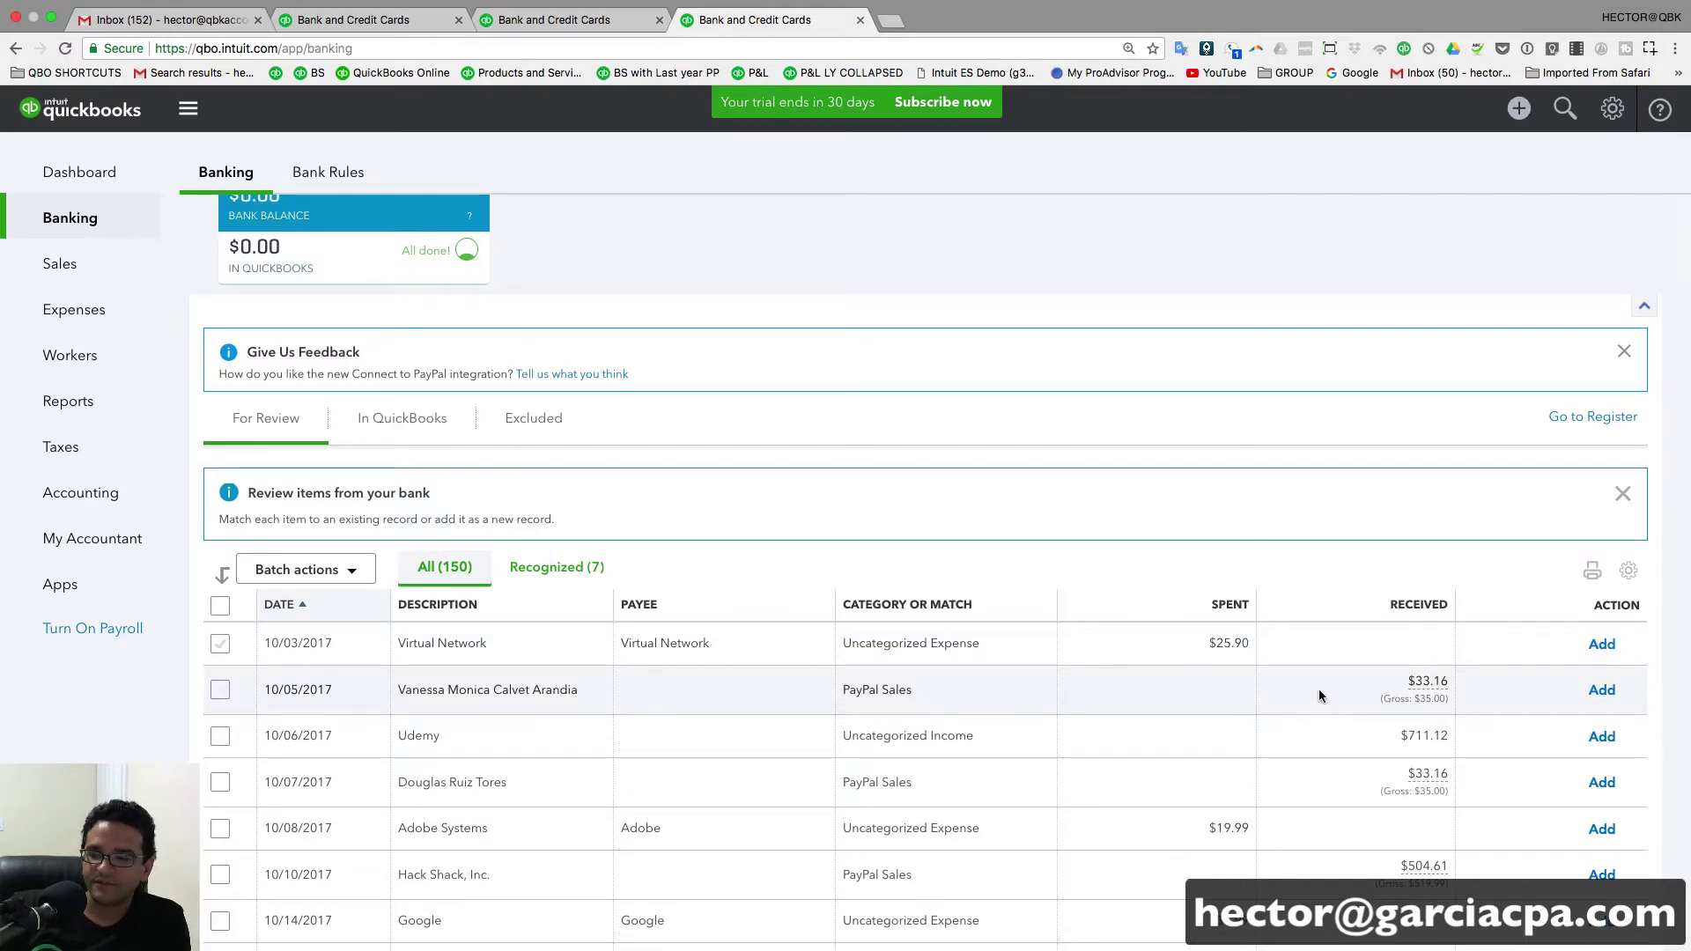
mouse_move(1418, 696)
scroll(1418, 696, "down", 1)
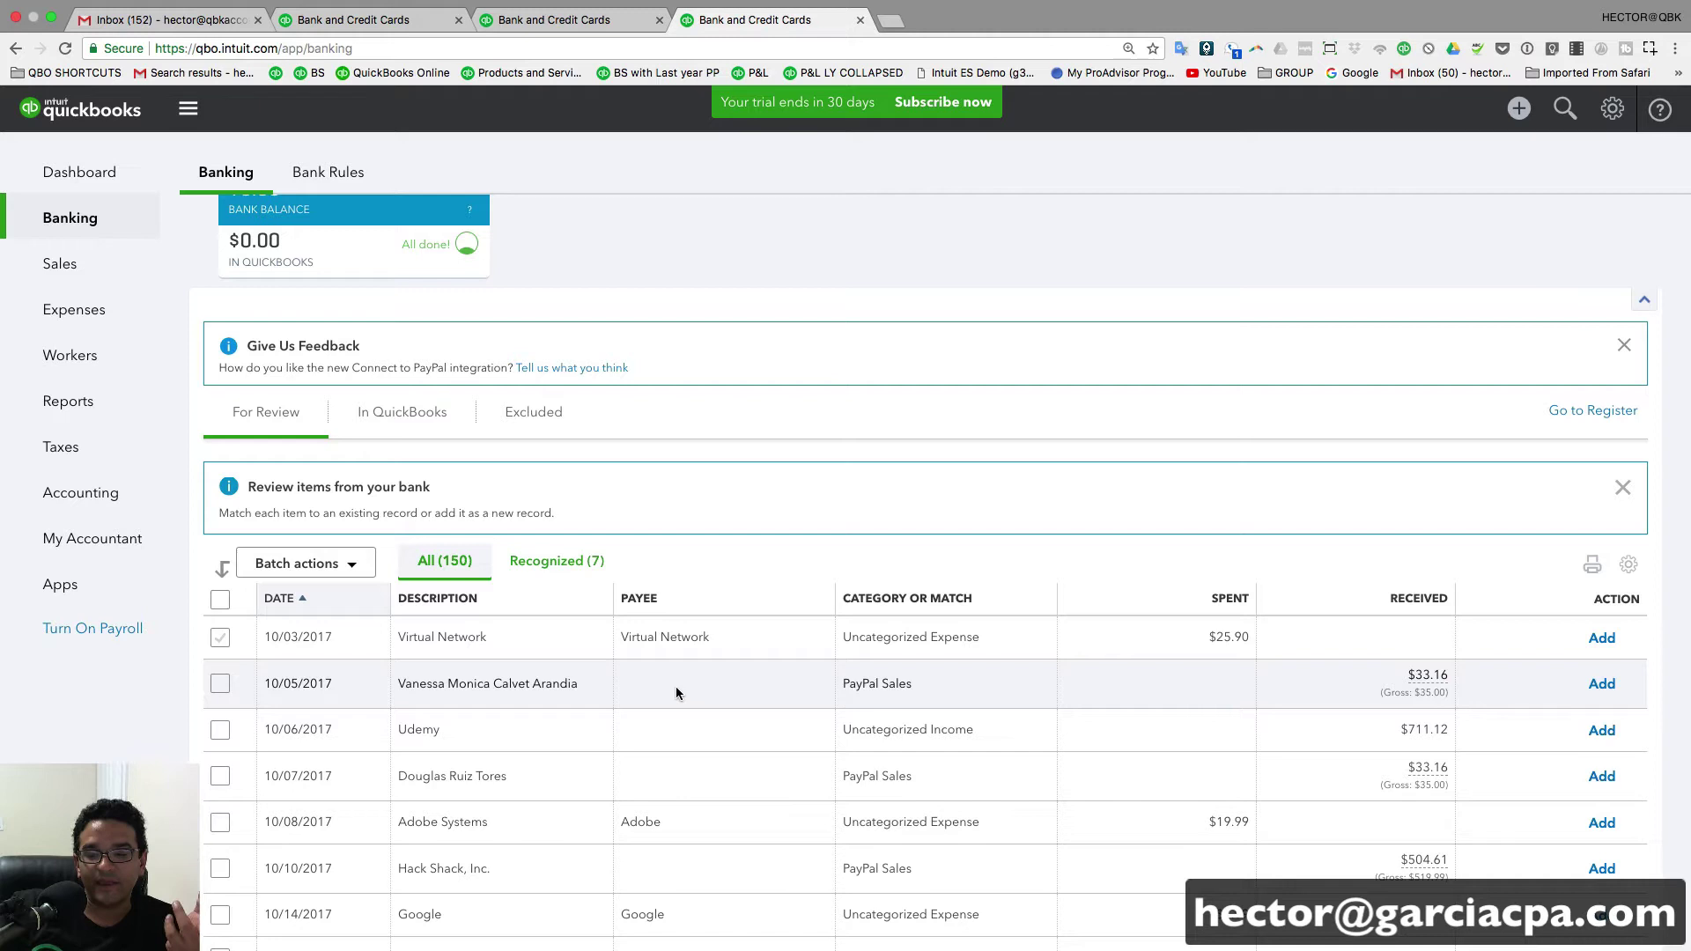
- Switch the 10/05/2017 $33.16 payment from Sales Receipt to a Deposit under Sales and add it
left_click(519, 683)
scroll(726, 713, "down", 3)
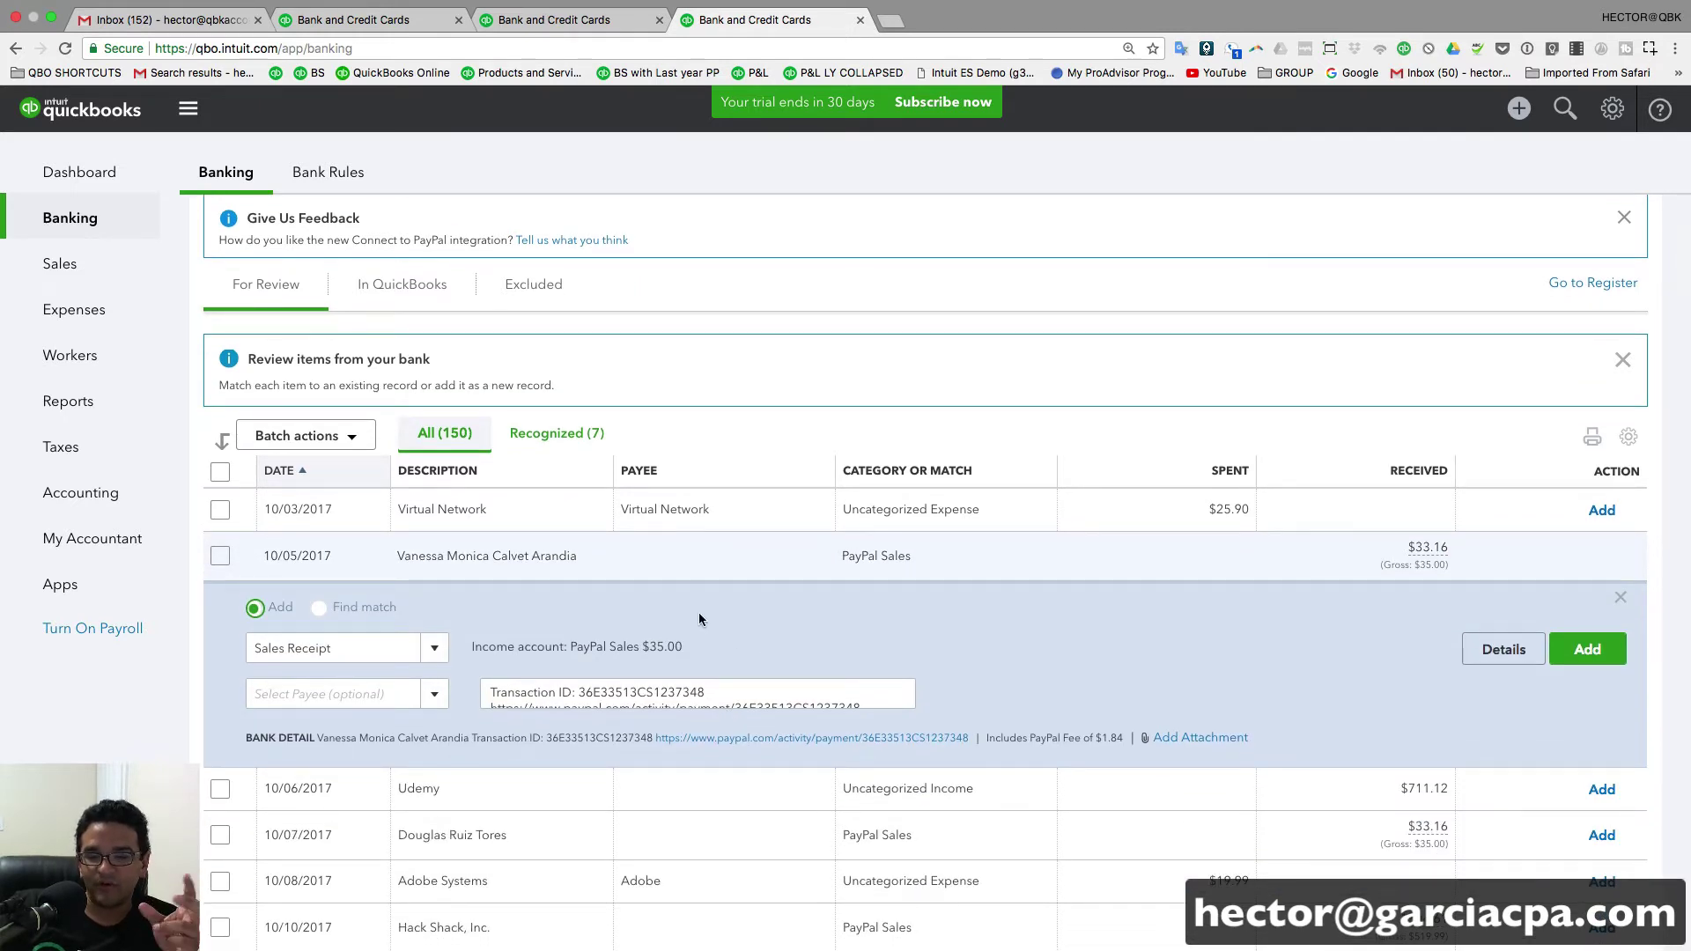
left_click(315, 656)
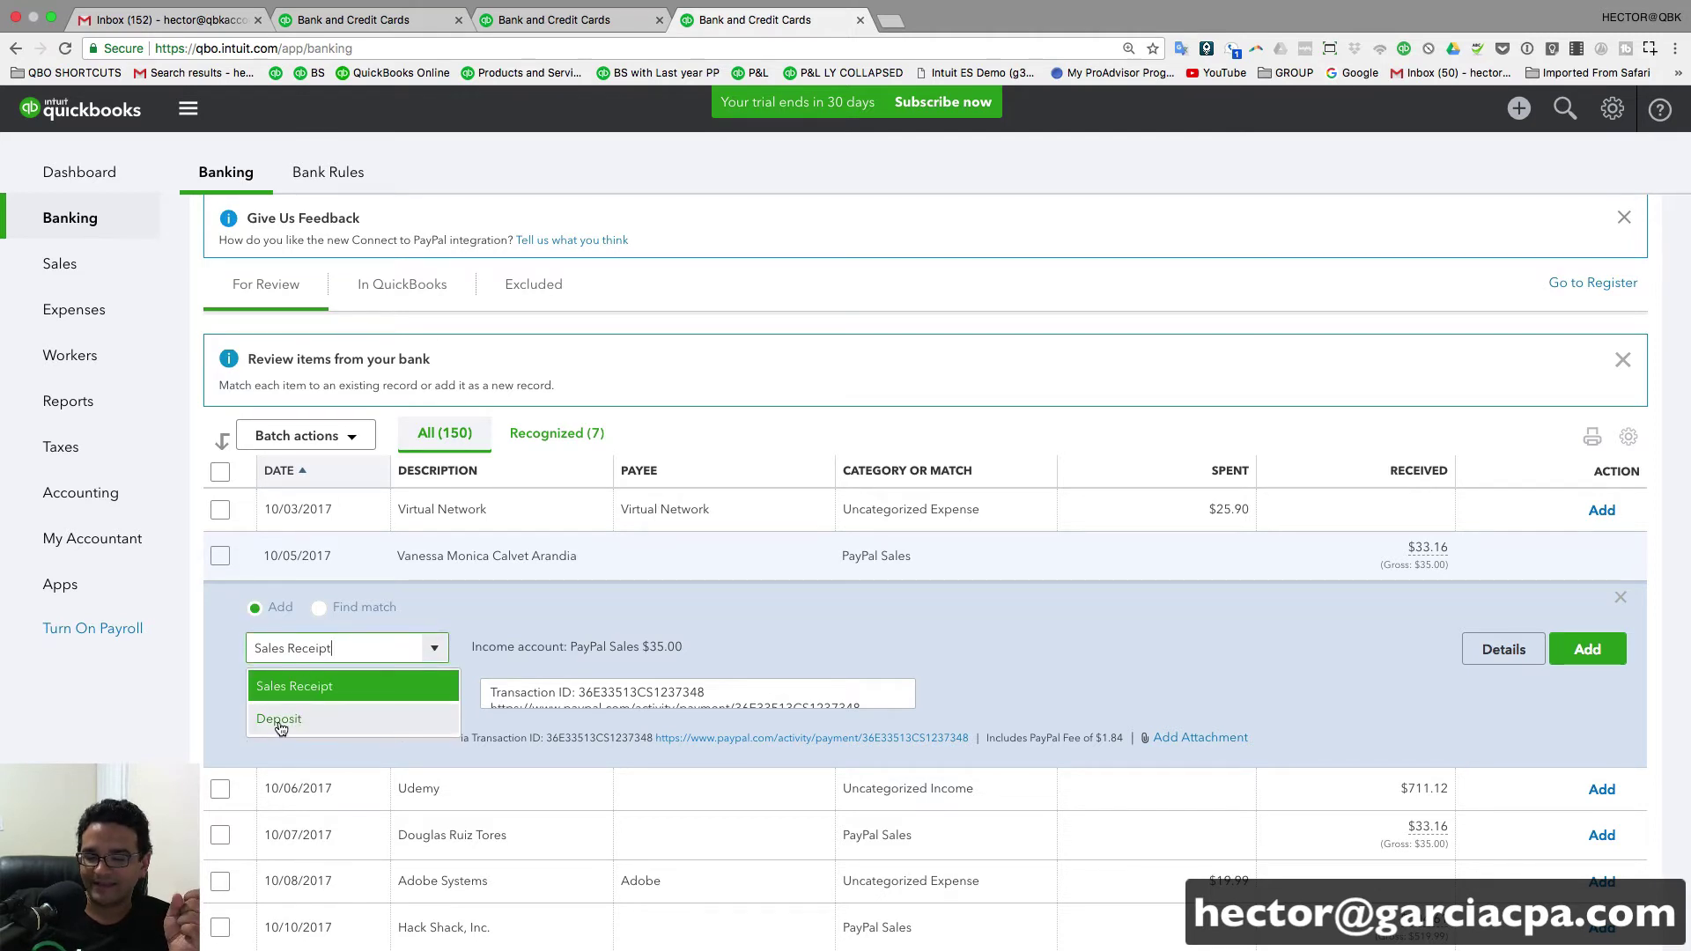
left_click(215, 672)
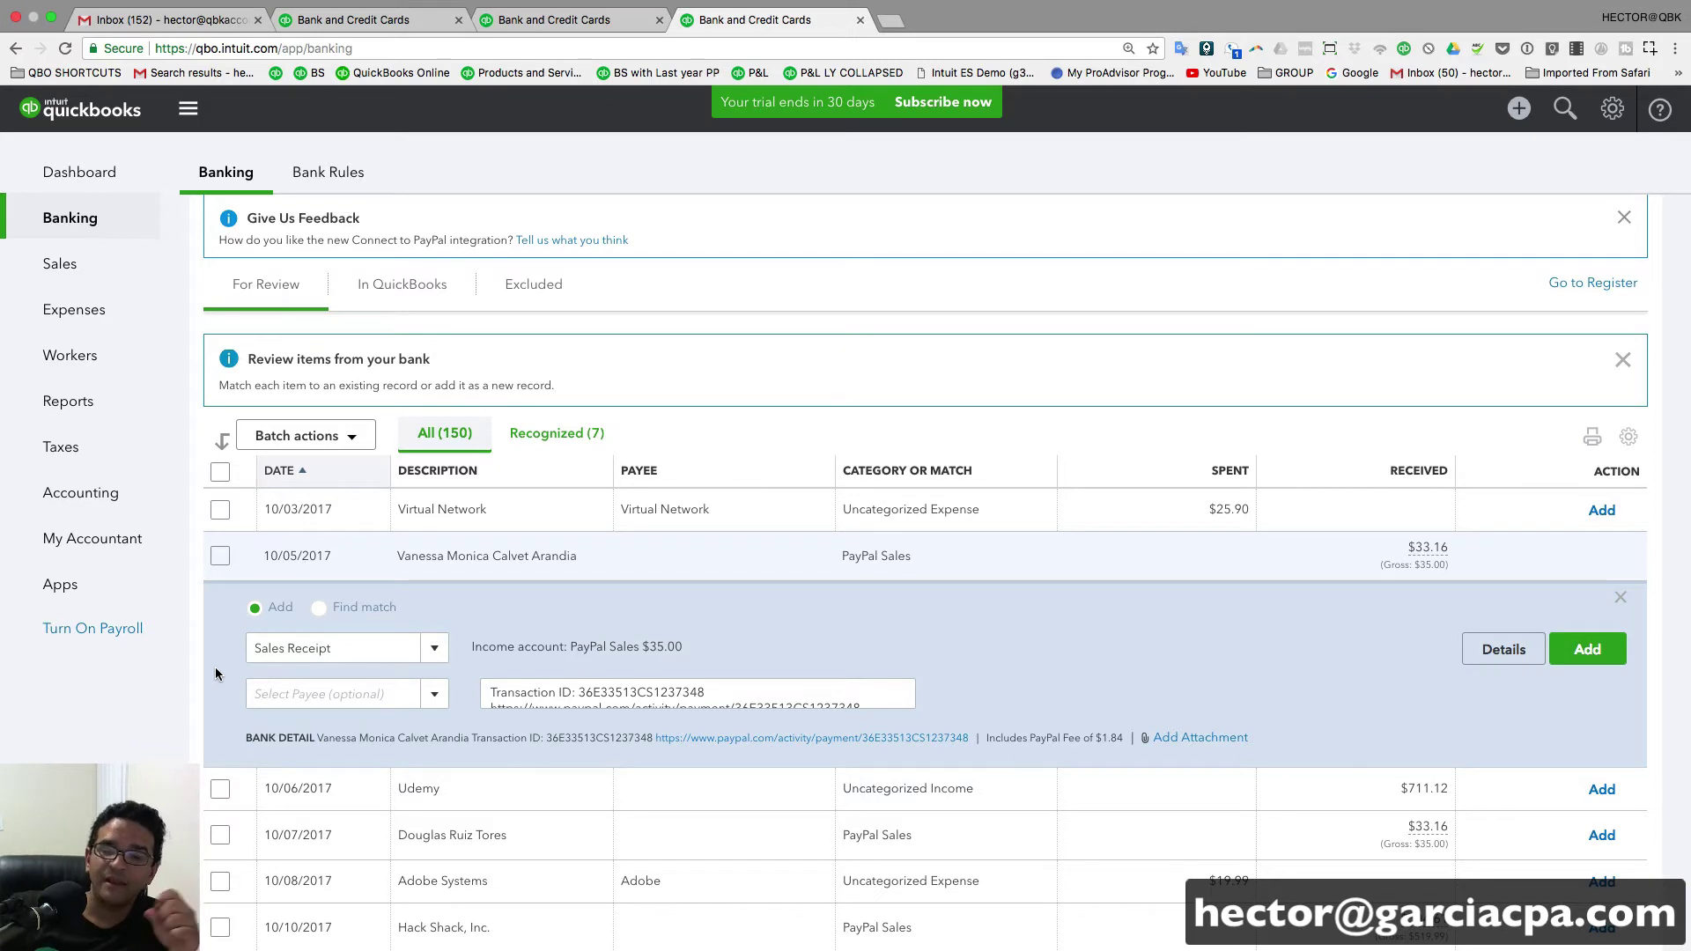
left_click(431, 651)
left_click(327, 724)
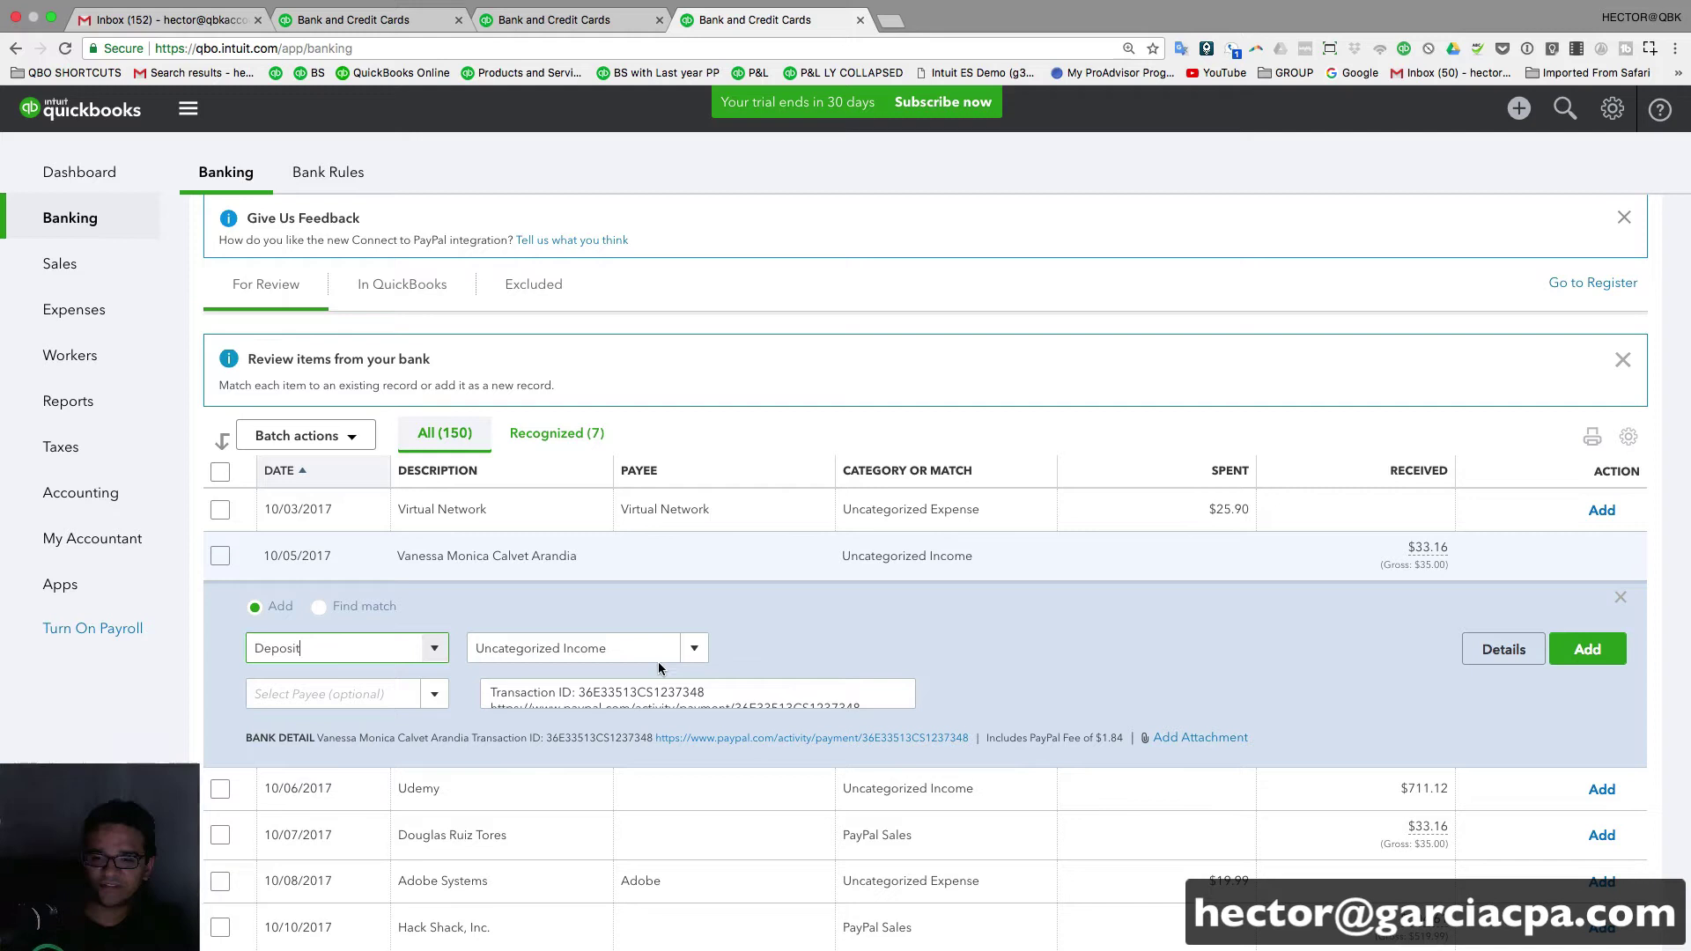
left_click(637, 648)
type("Sales")
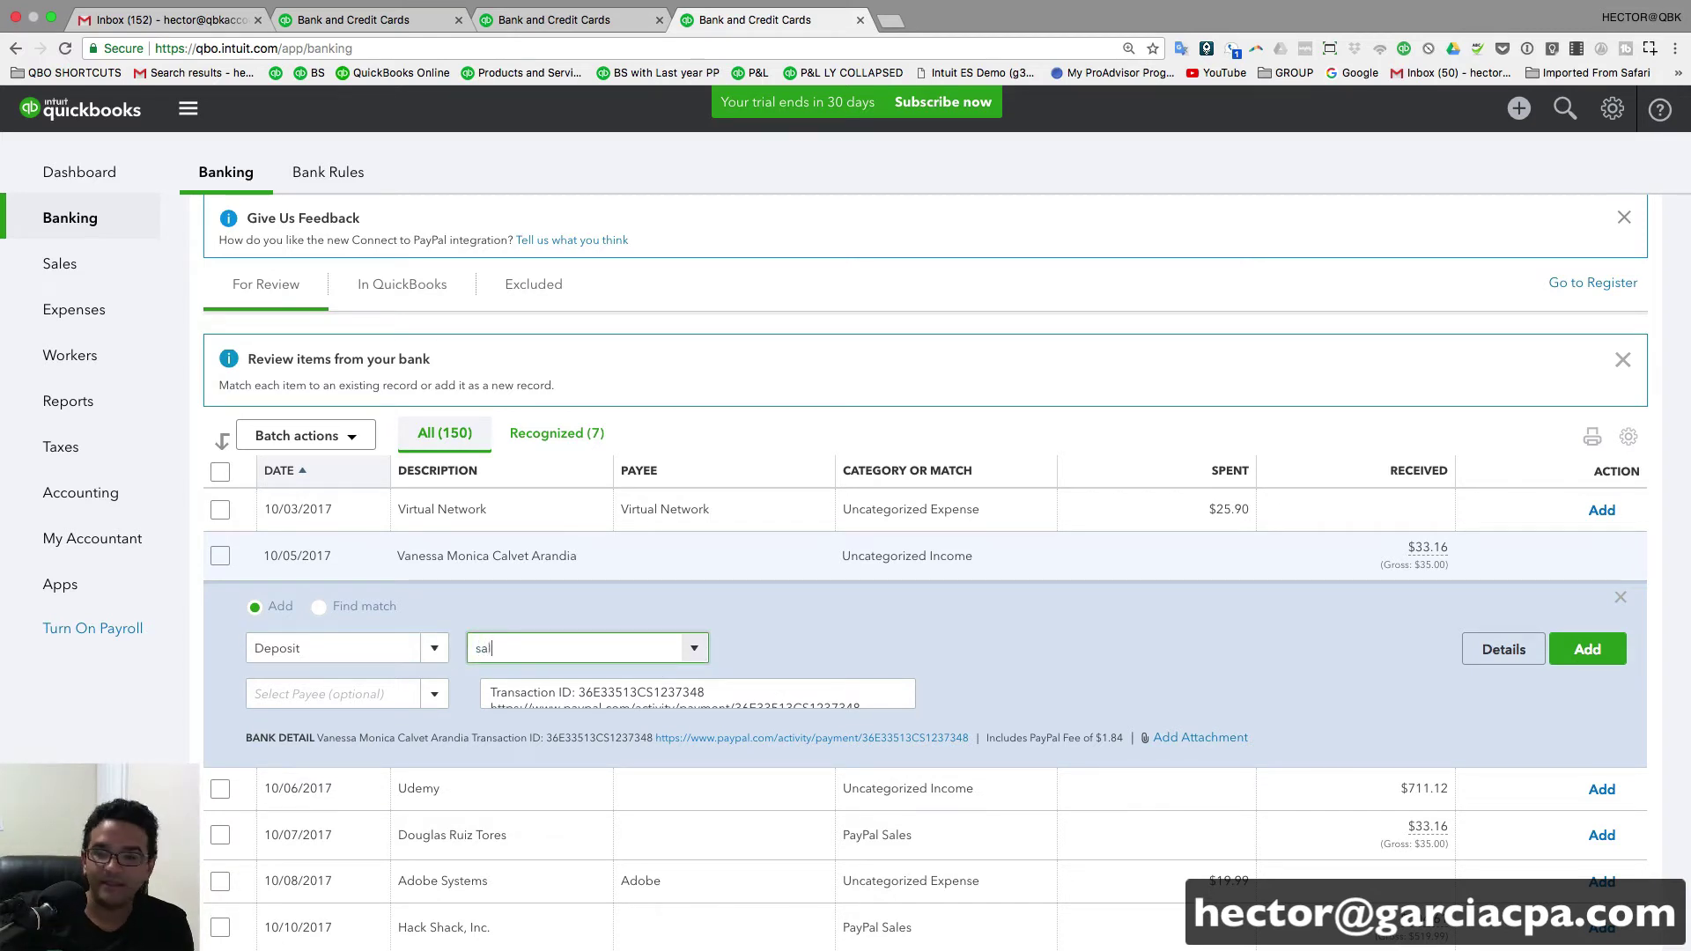
left_click(586, 722)
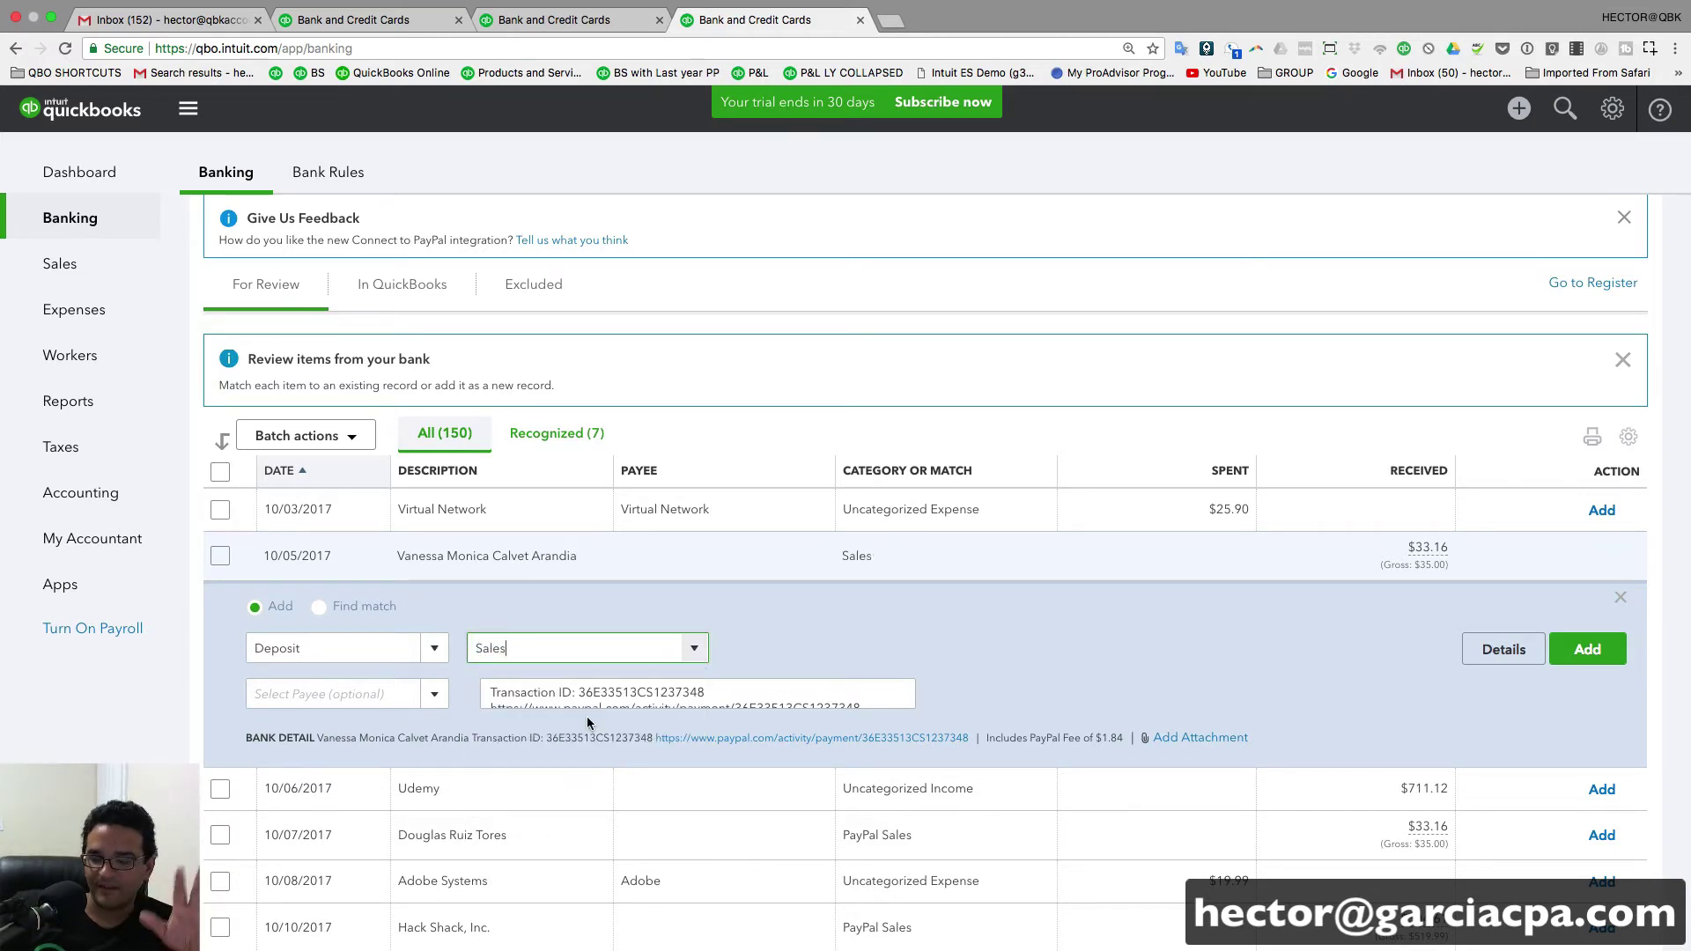
left_click(1586, 649)
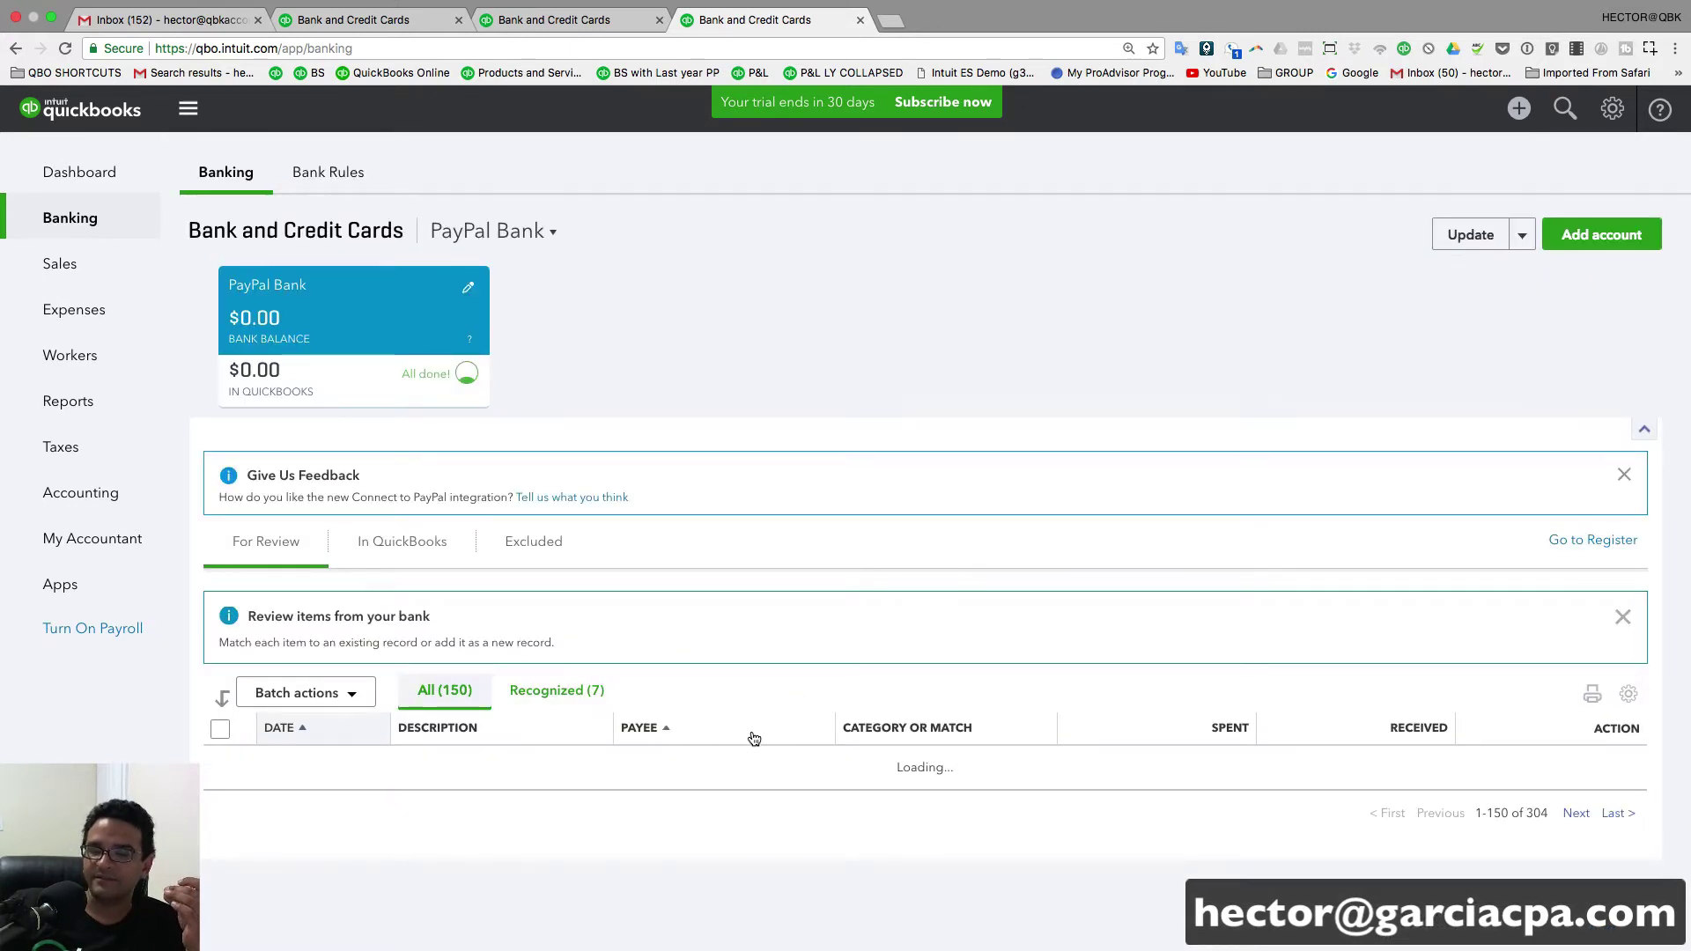
- Expand the 10/06/2017 Udemy payout and look over its payee list and description
scroll(715, 732, "down", 1)
scroll(716, 732, "down", 4)
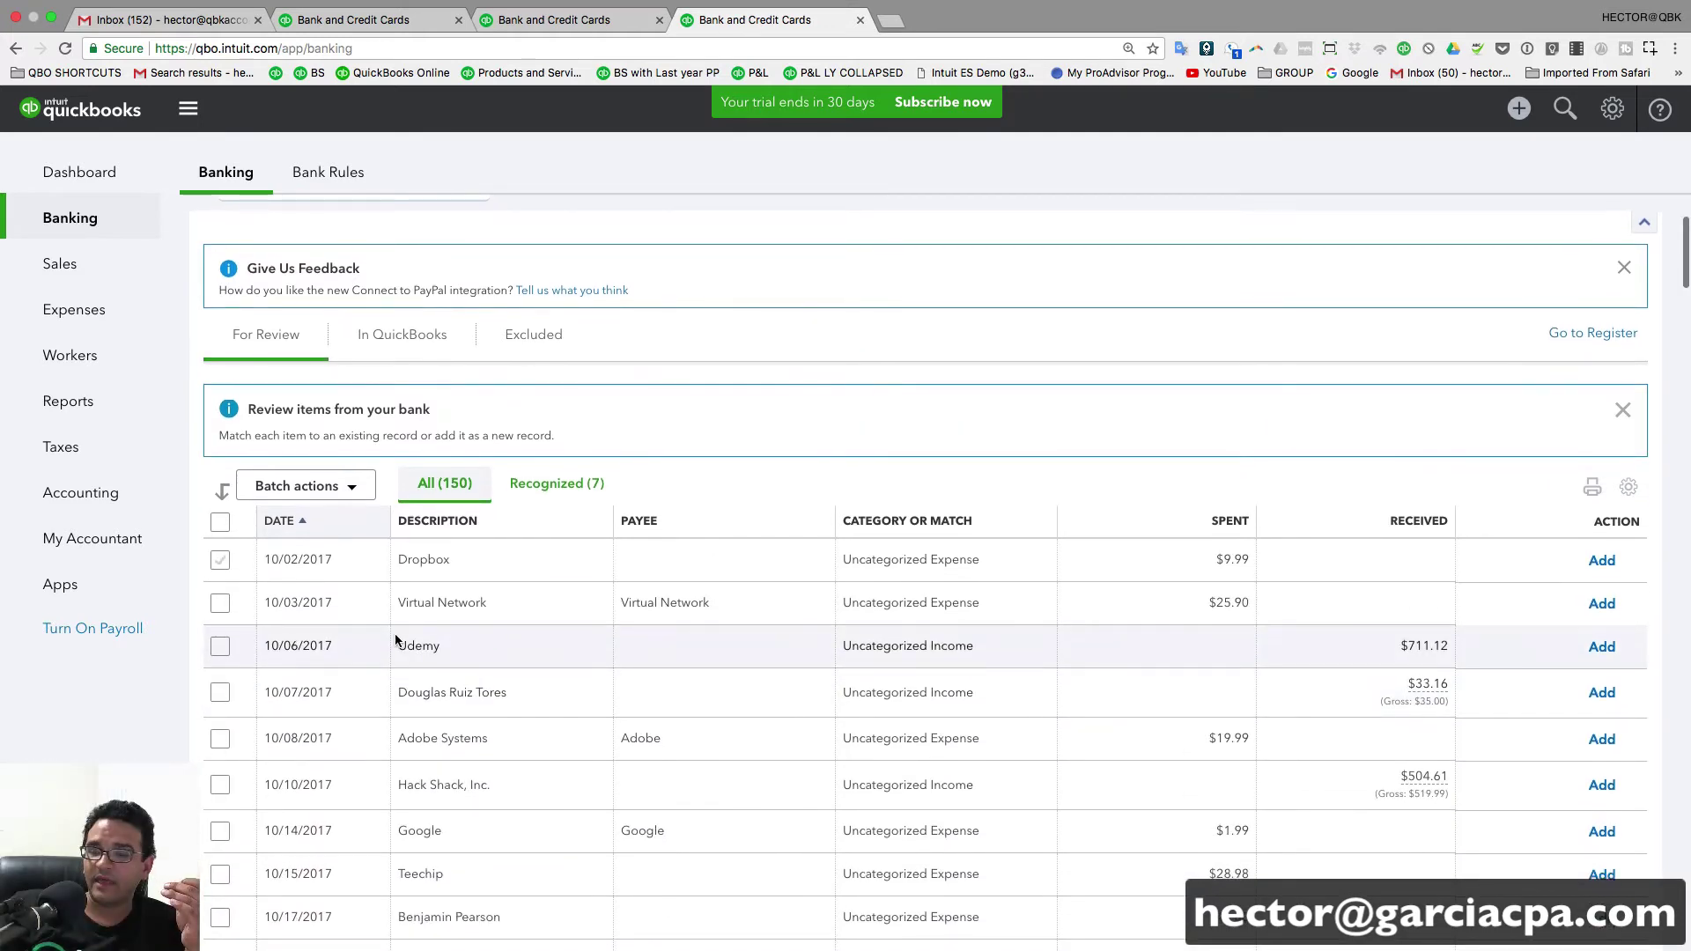
left_click(509, 647)
scroll(458, 625, "down", 3)
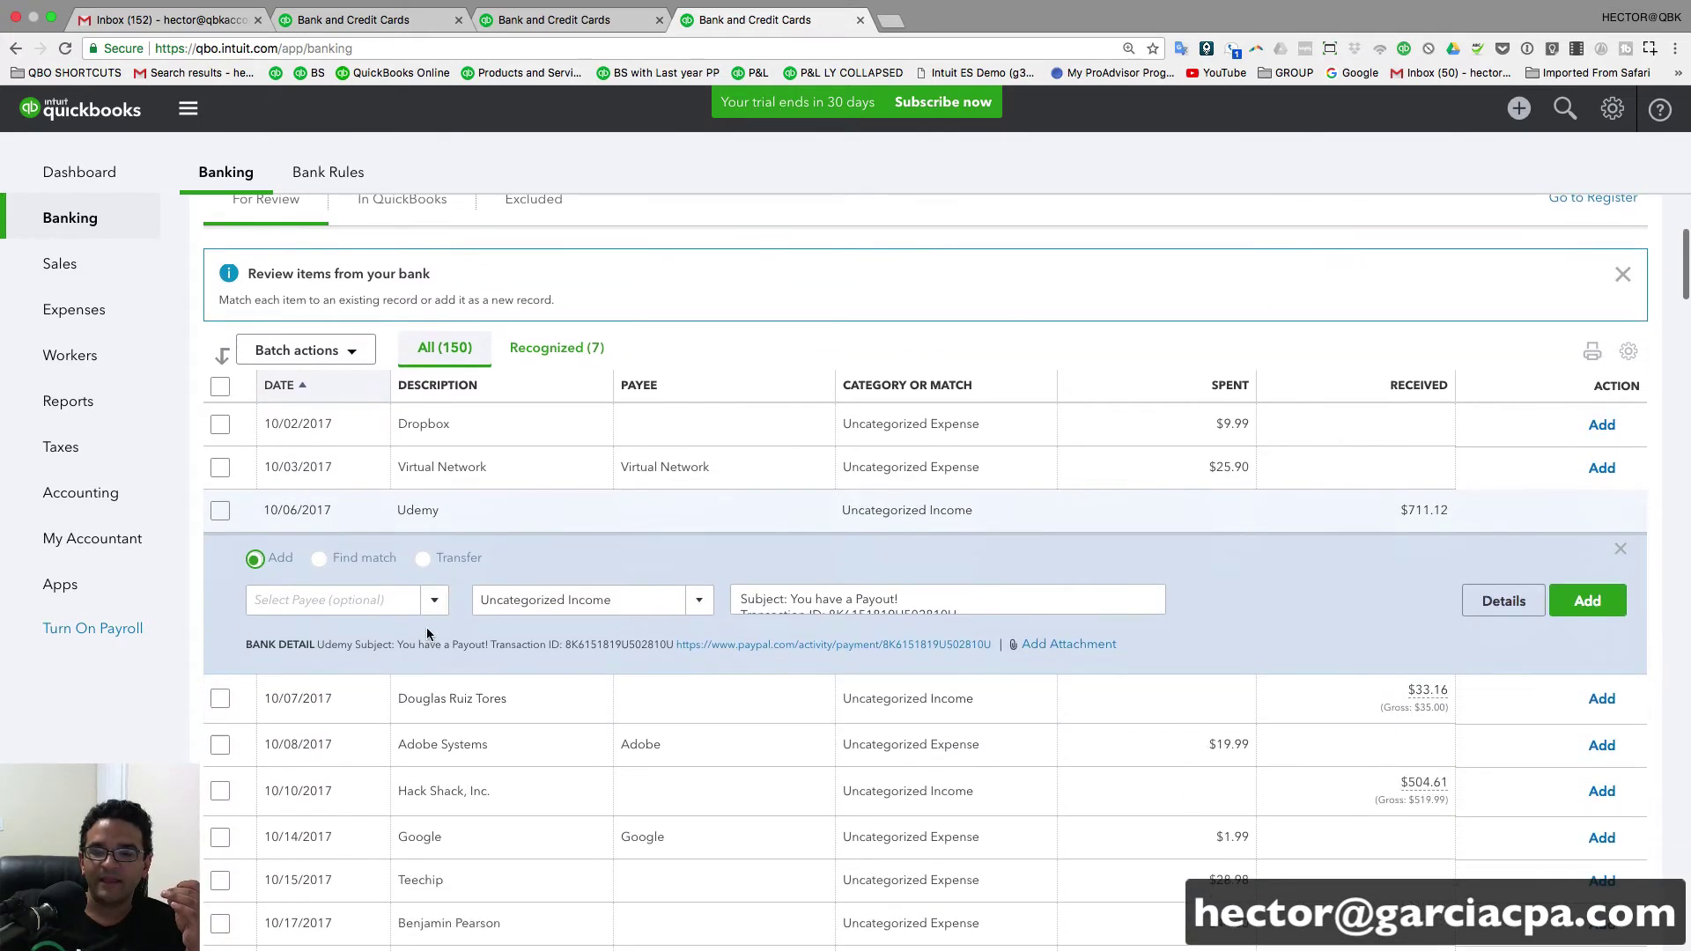
left_click(435, 610)
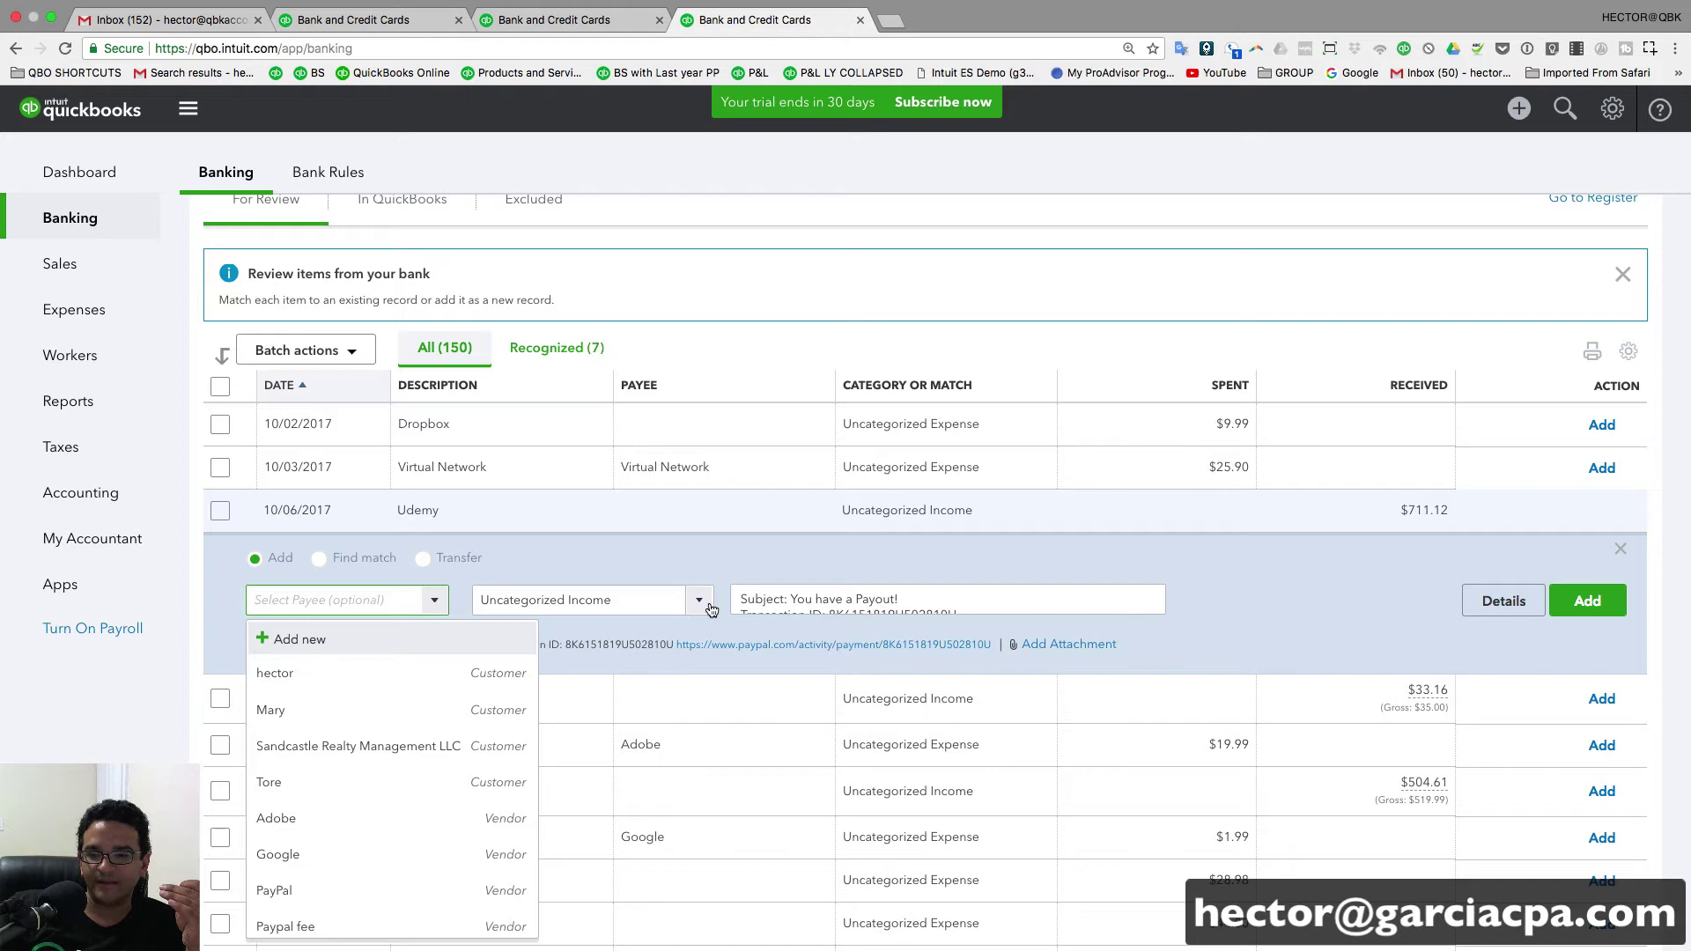
left_click(504, 578)
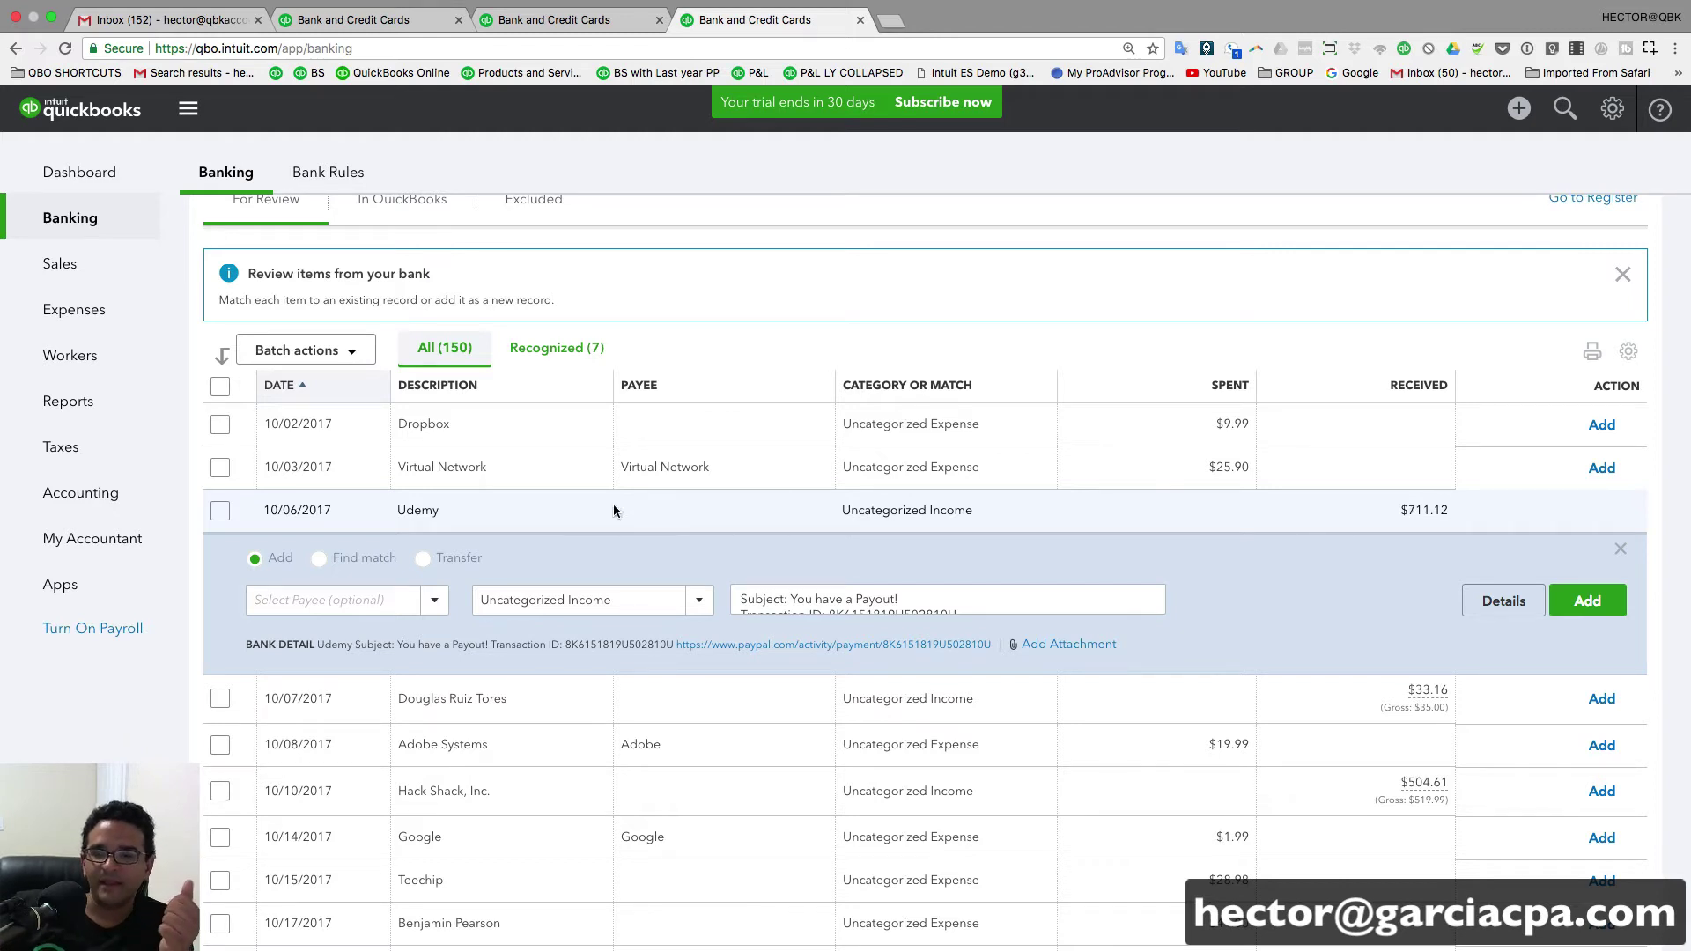
left_click_drag(398, 510, 442, 512)
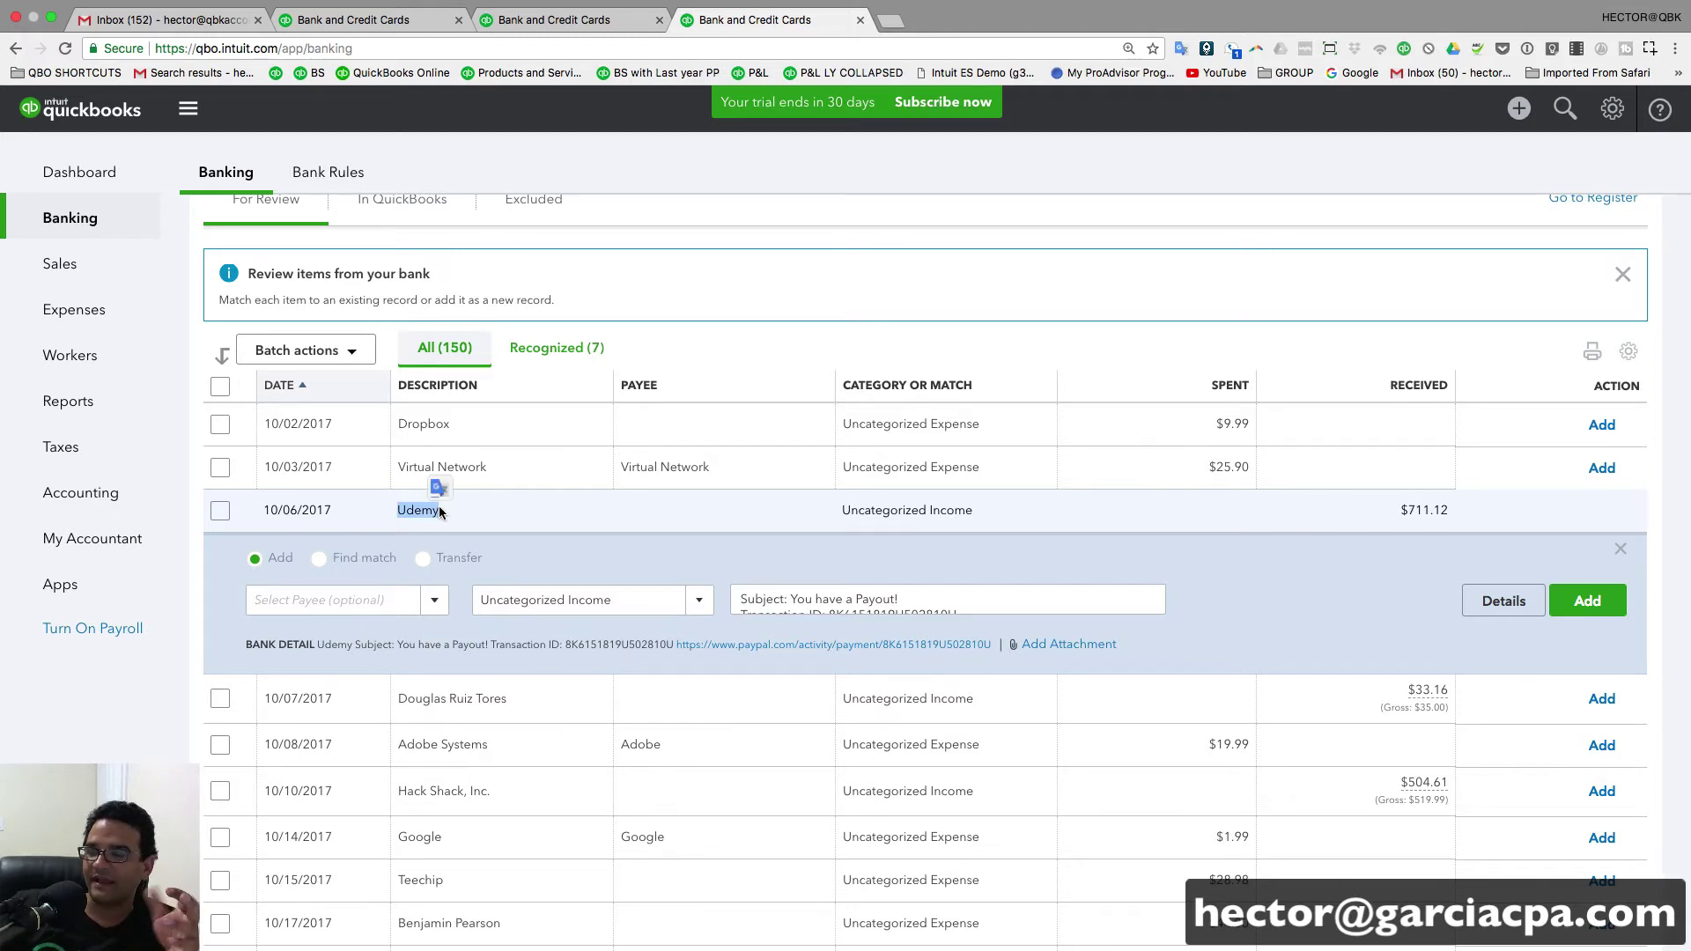
left_click(393, 601)
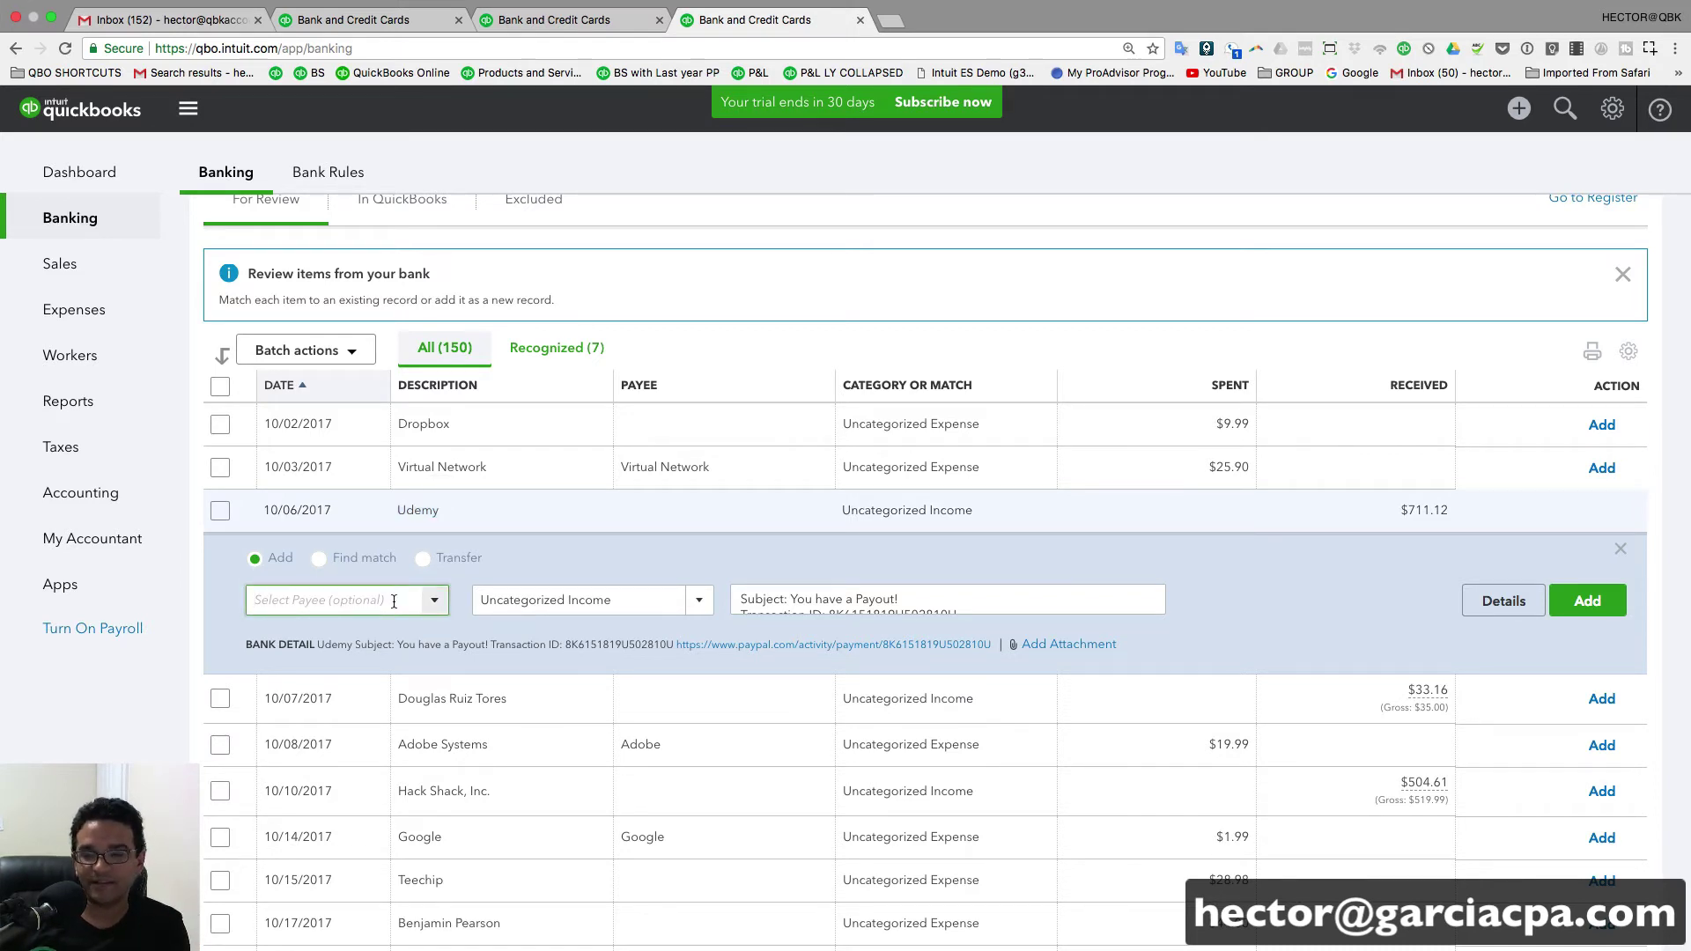
scroll(261, 553, "down", 6)
scroll(264, 543, "up", 6)
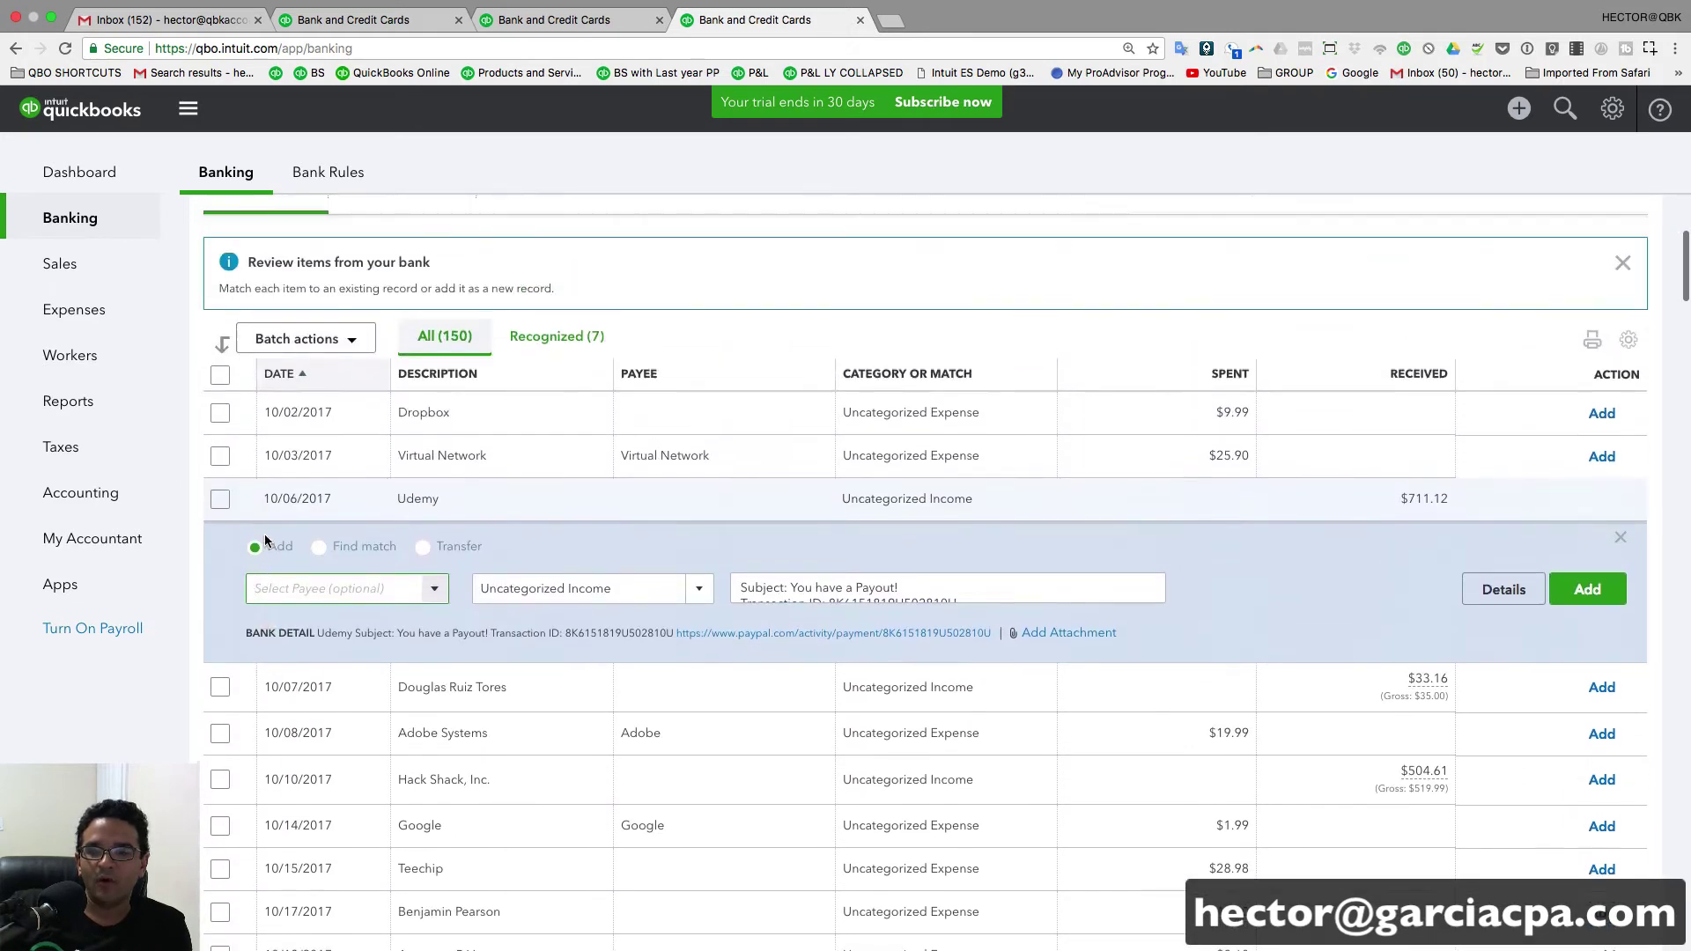
scroll(264, 534, "up", 3)
scroll(352, 555, "down", 2)
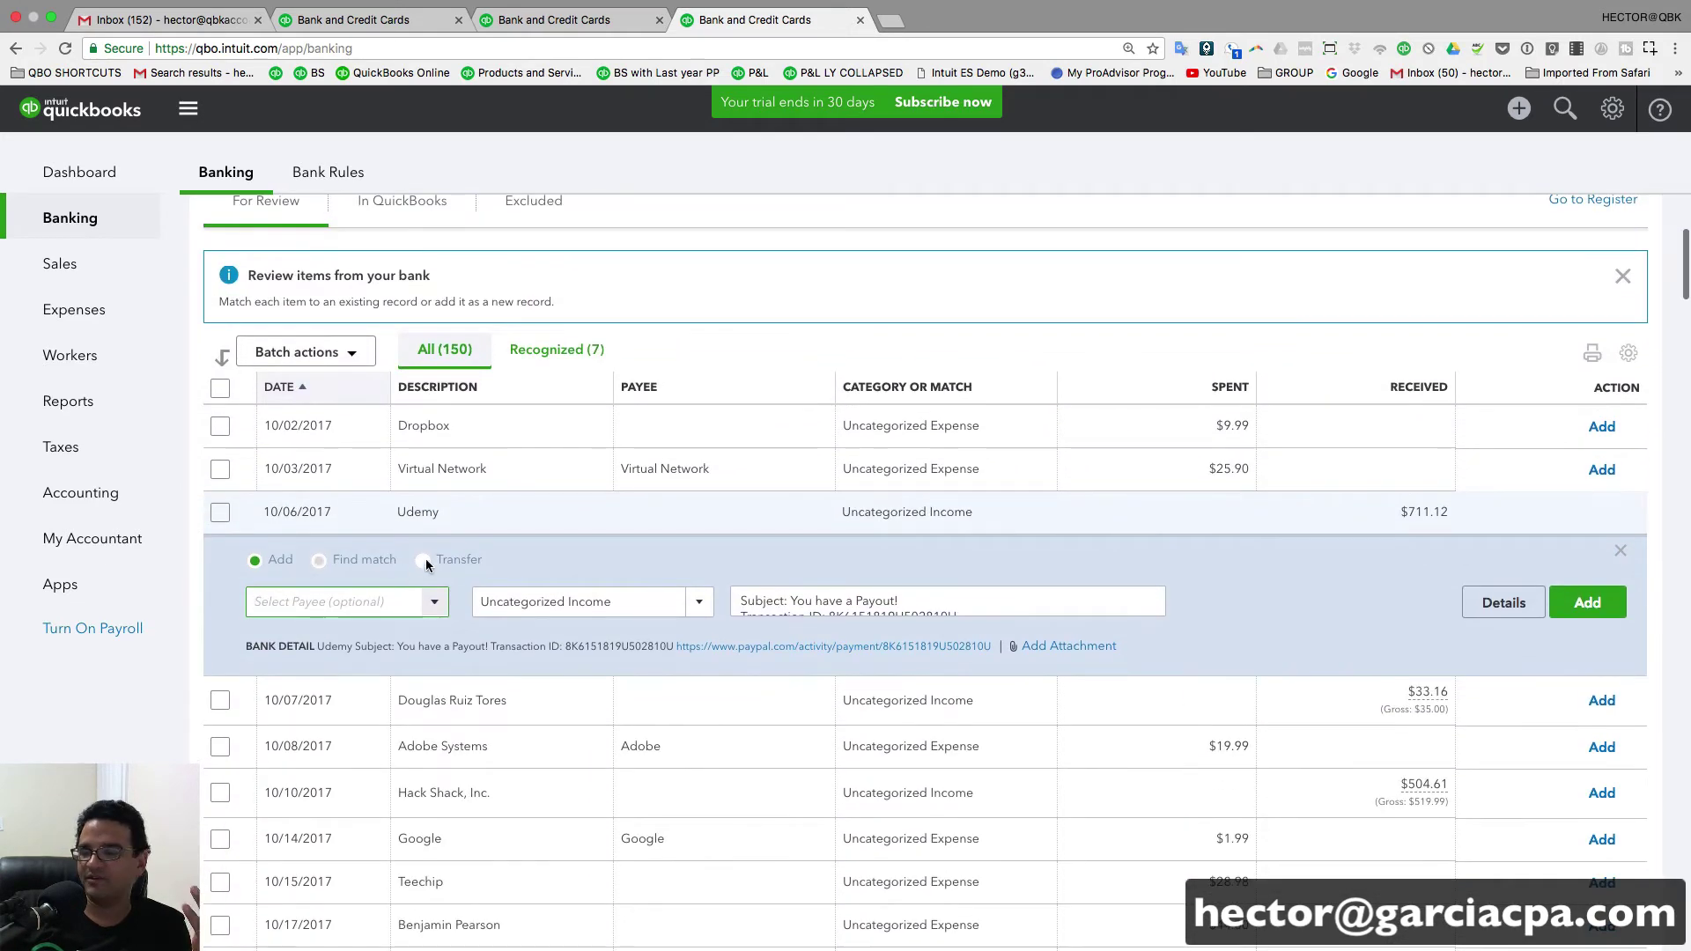
- Copy the payout's $711.12 received amount
left_click_drag(1406, 512, 1450, 511)
right_click(1449, 512)
left_click(1461, 547)
scroll(1448, 390, "up", 5)
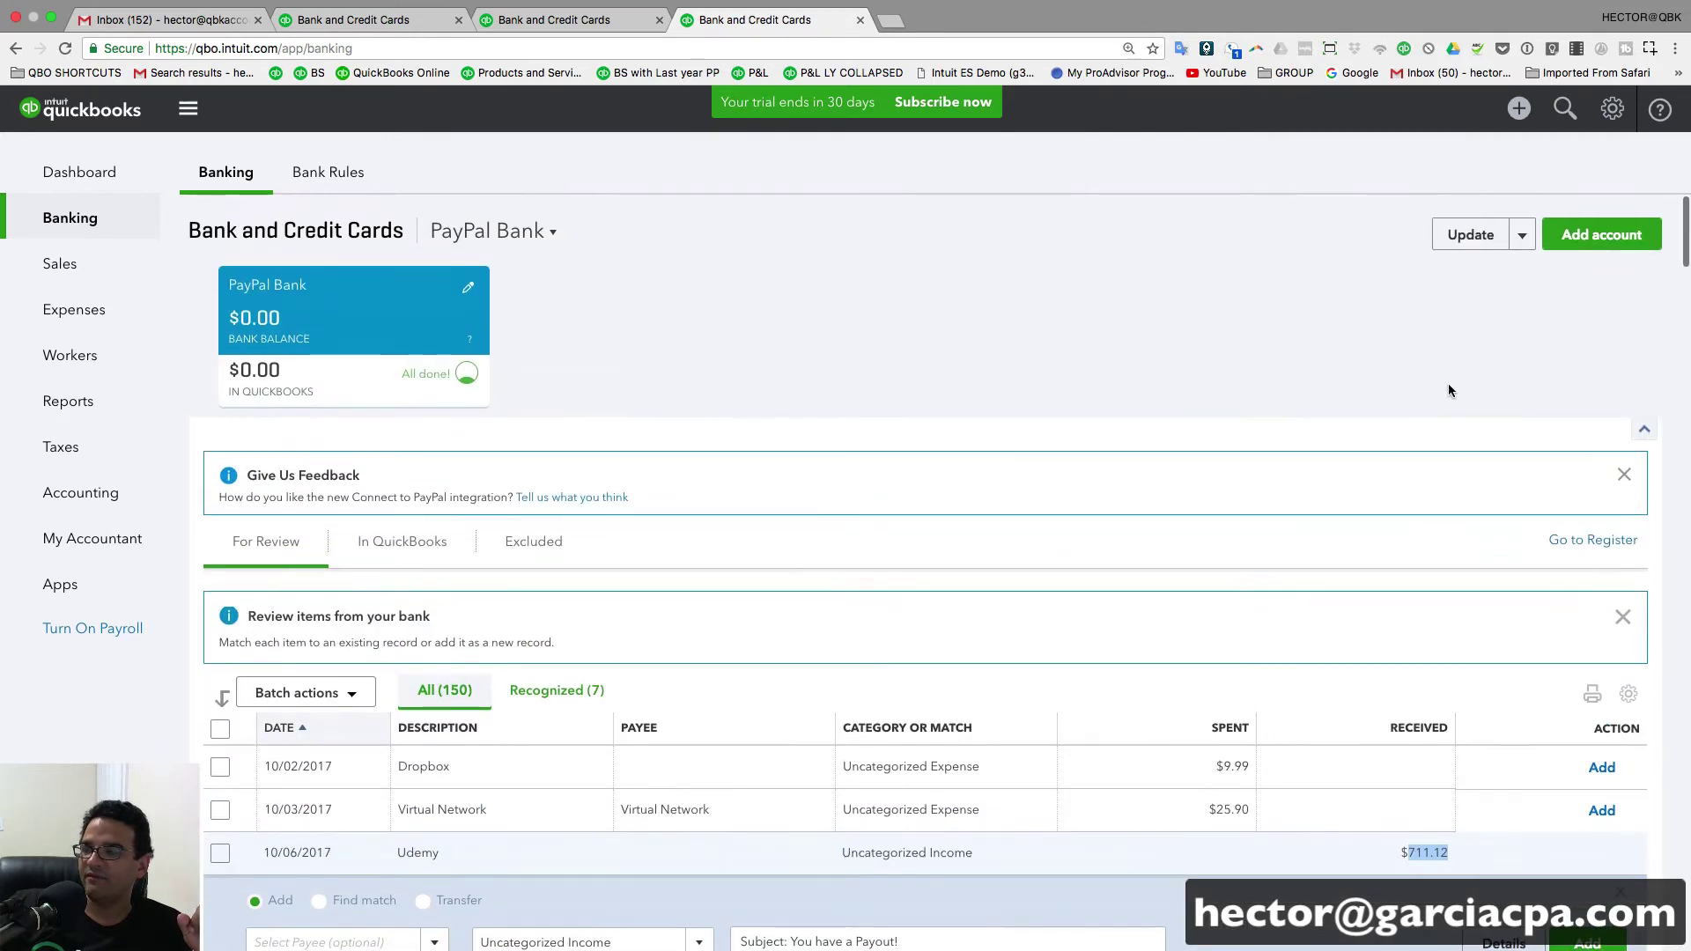
left_click(1519, 109)
- Start a new invoice and add Udemy as a new customer
left_click(854, 235)
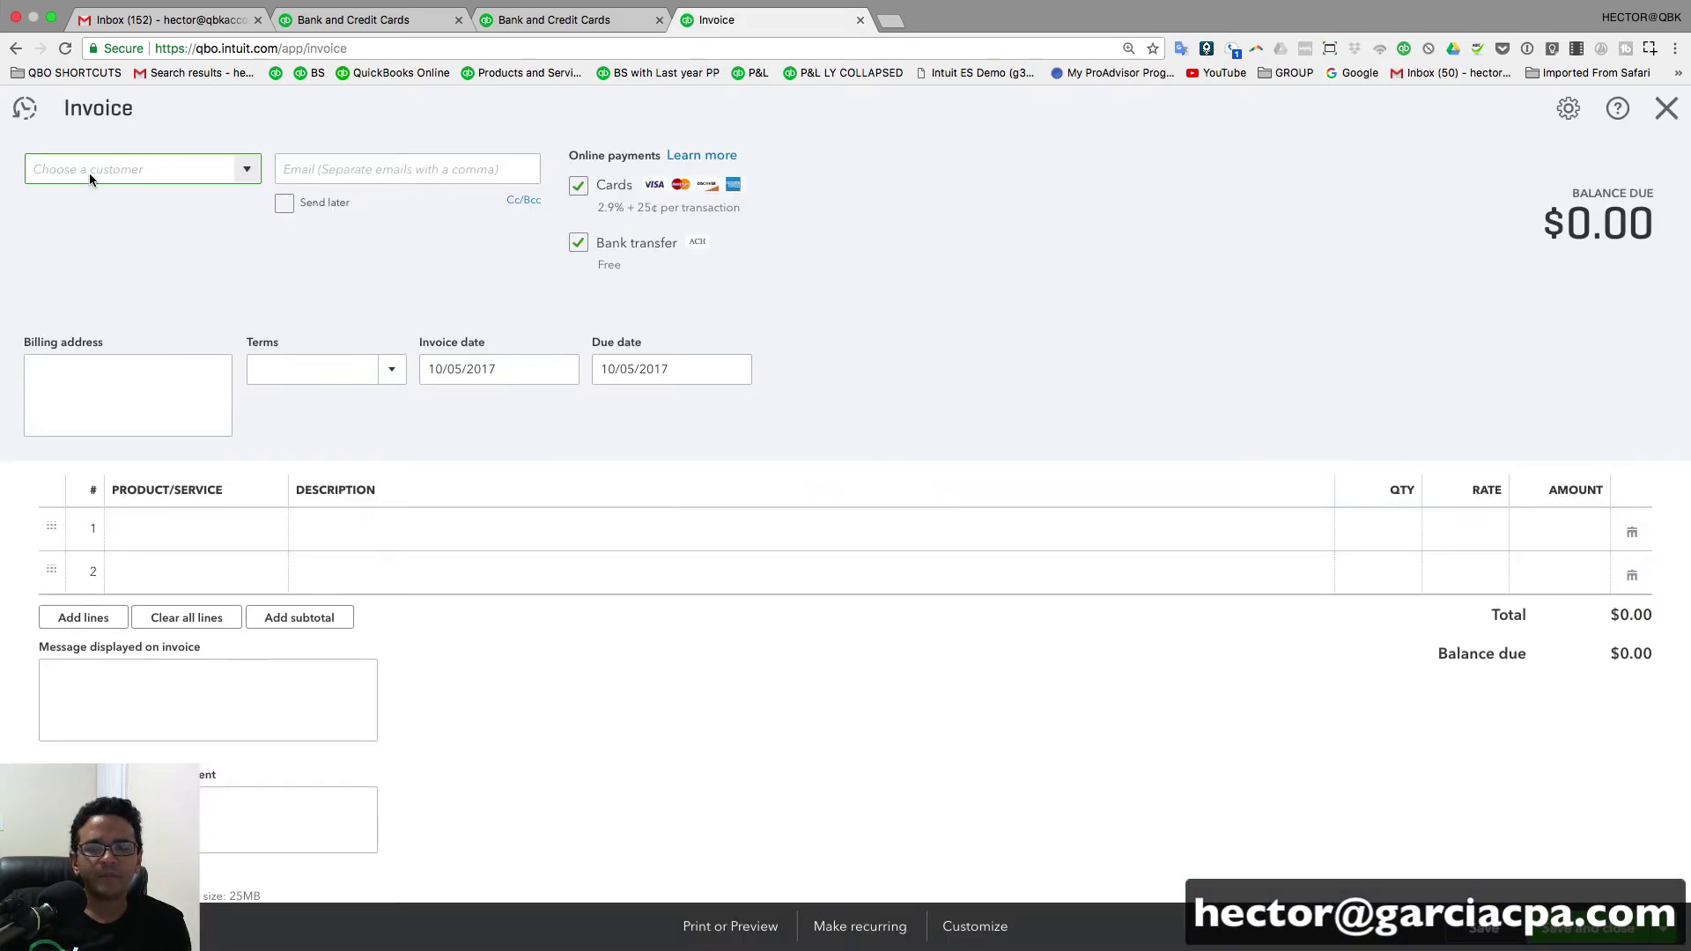
left_click(88, 173)
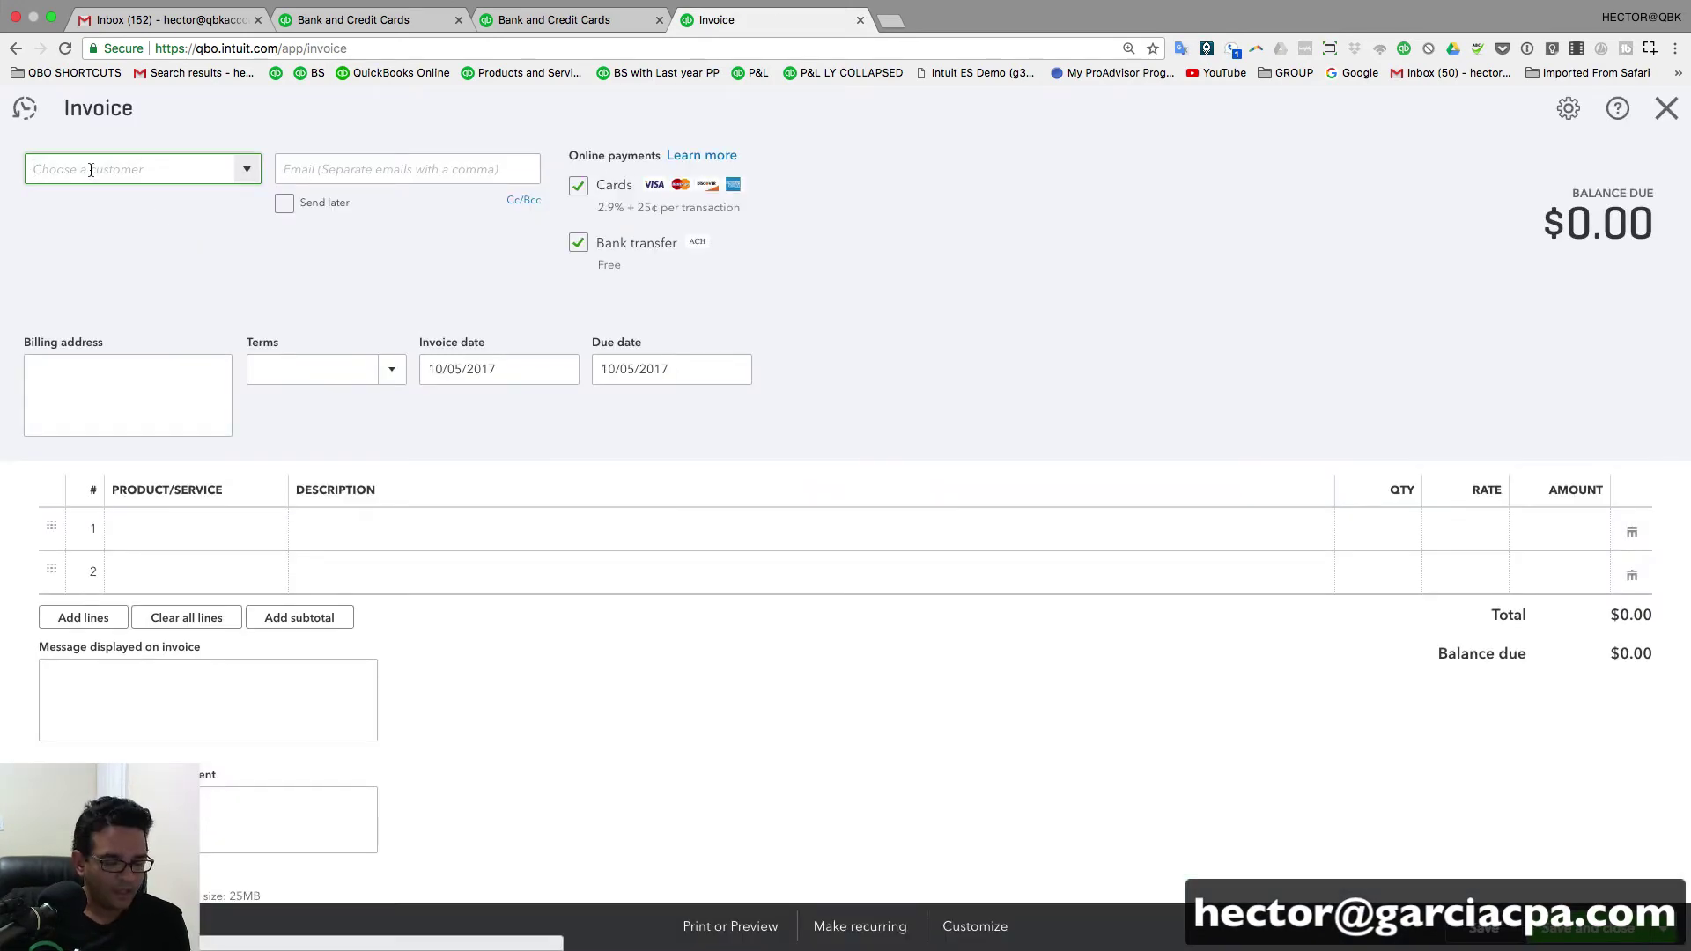
type("Udemu")
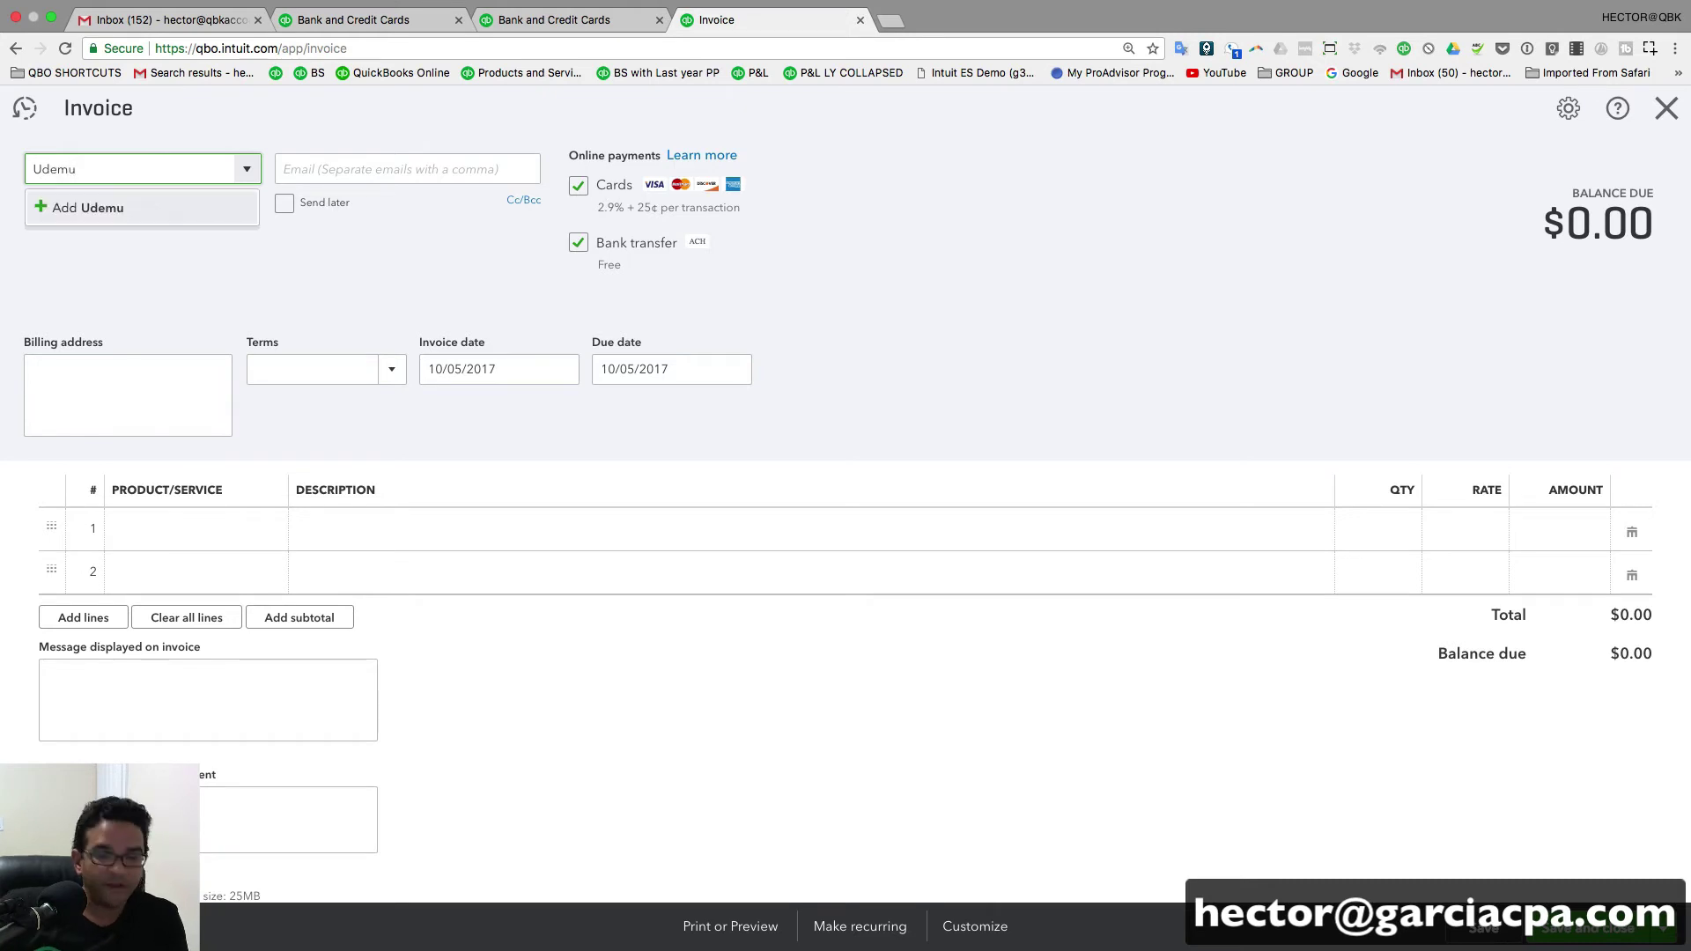
left_click(95, 208)
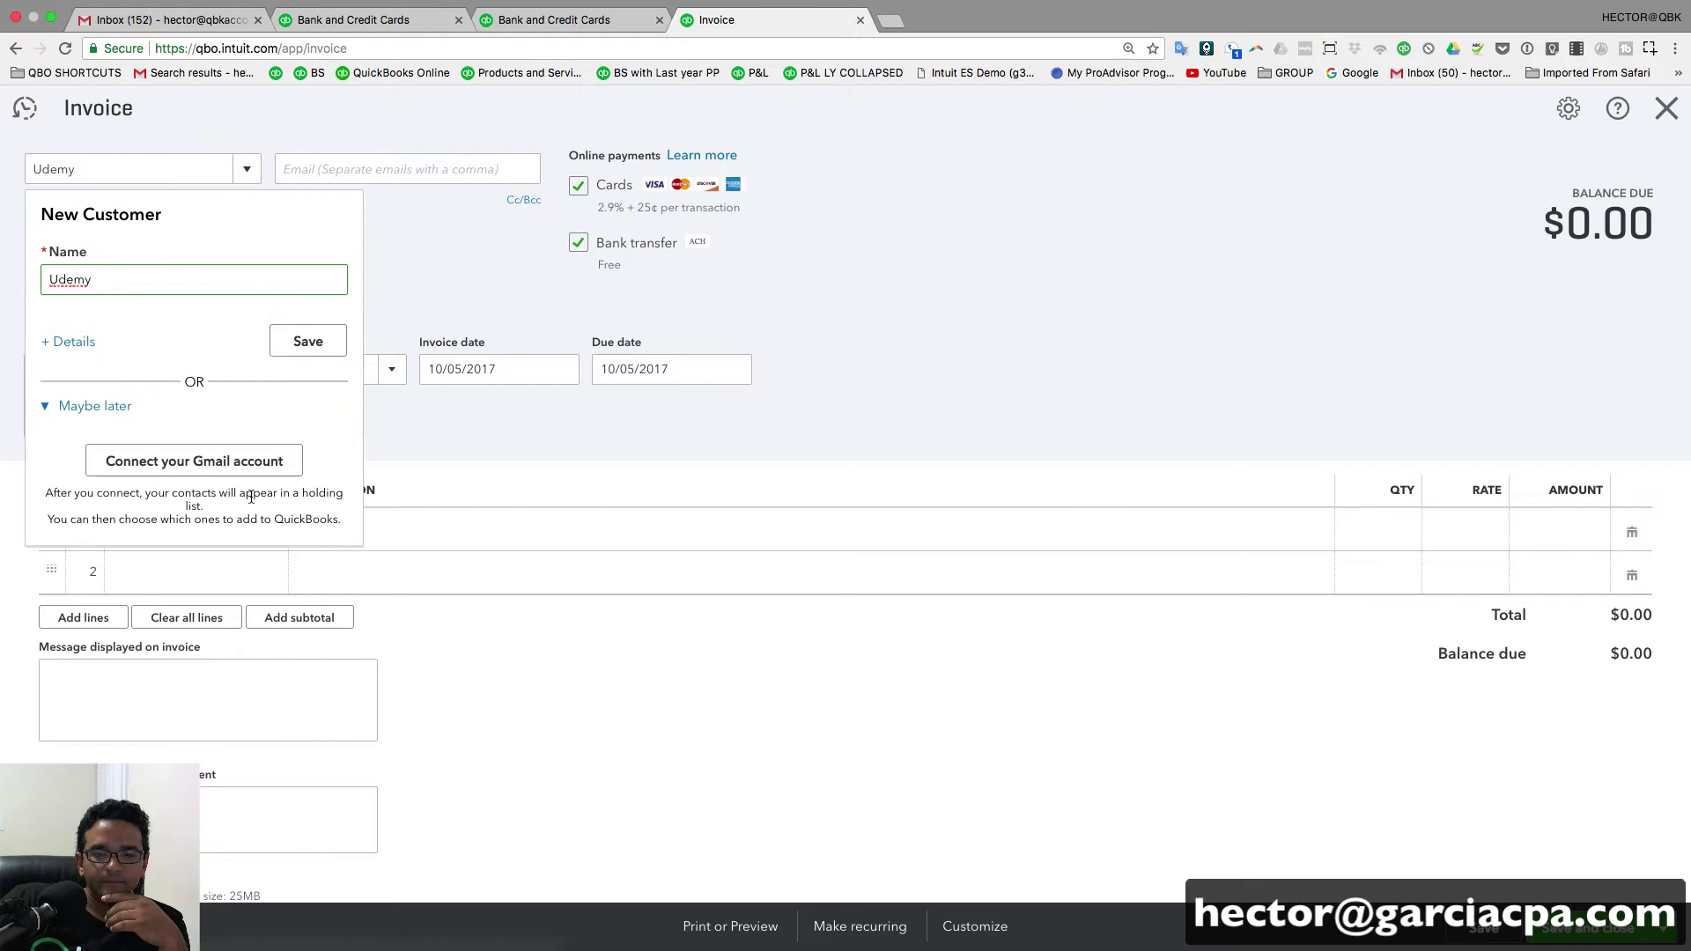
left_click(308, 340)
- Set line 1 to Sales with a pasted 711.12 rate, then save and close invoice 1006
left_click(255, 528)
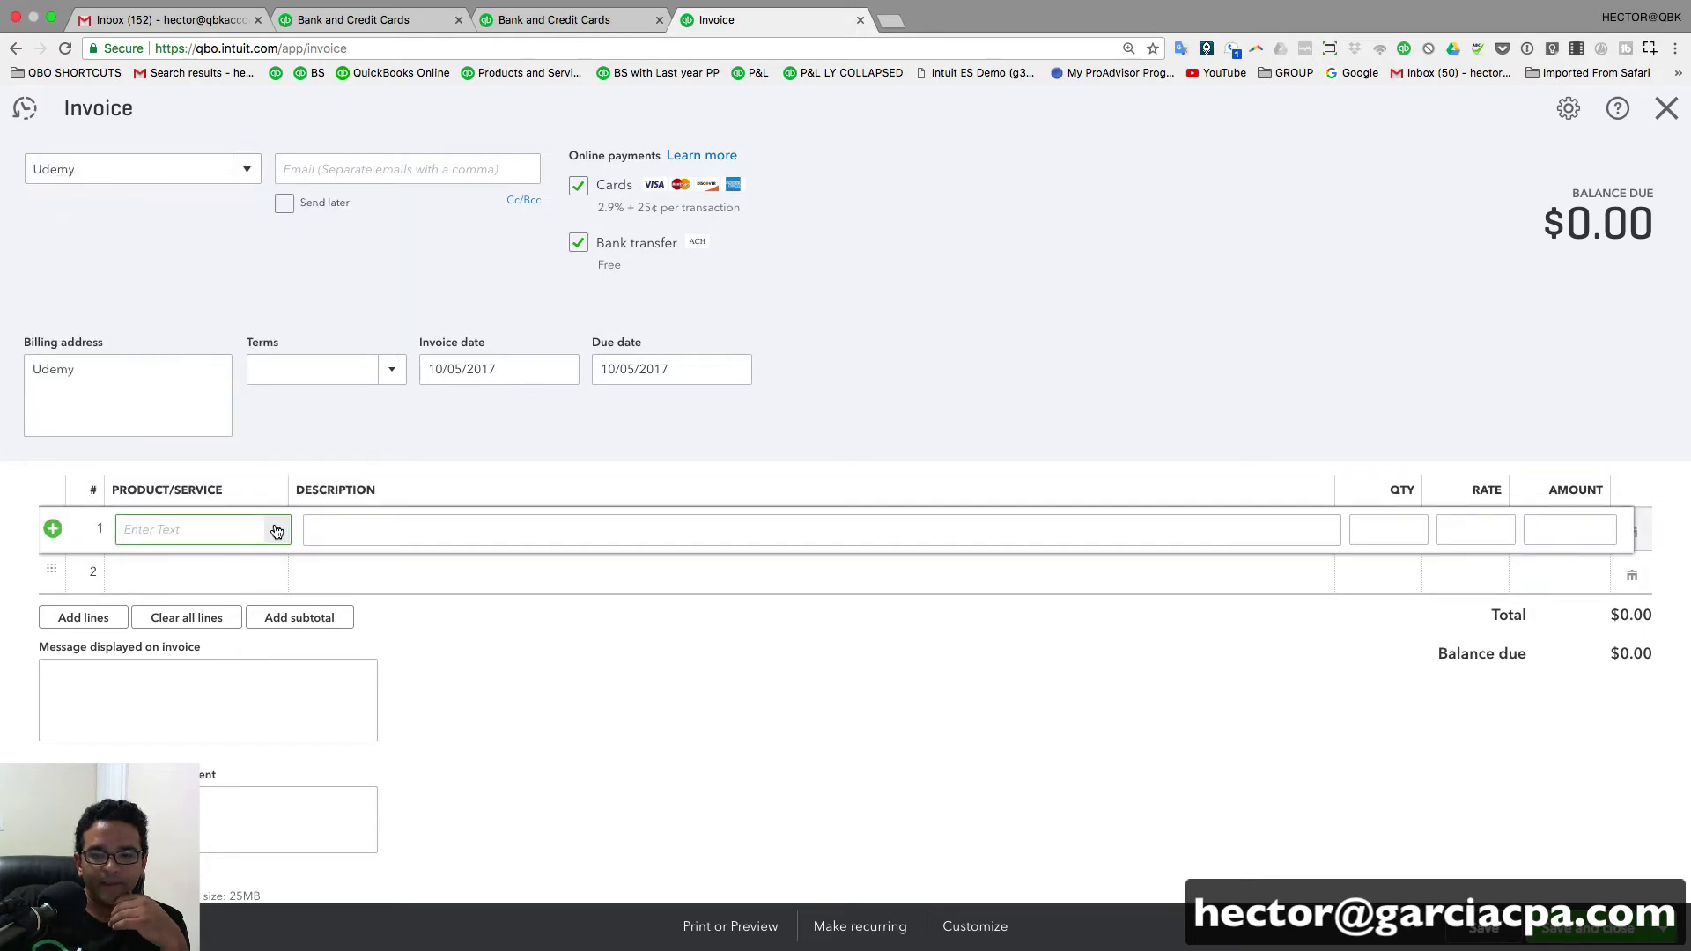
left_click(172, 756)
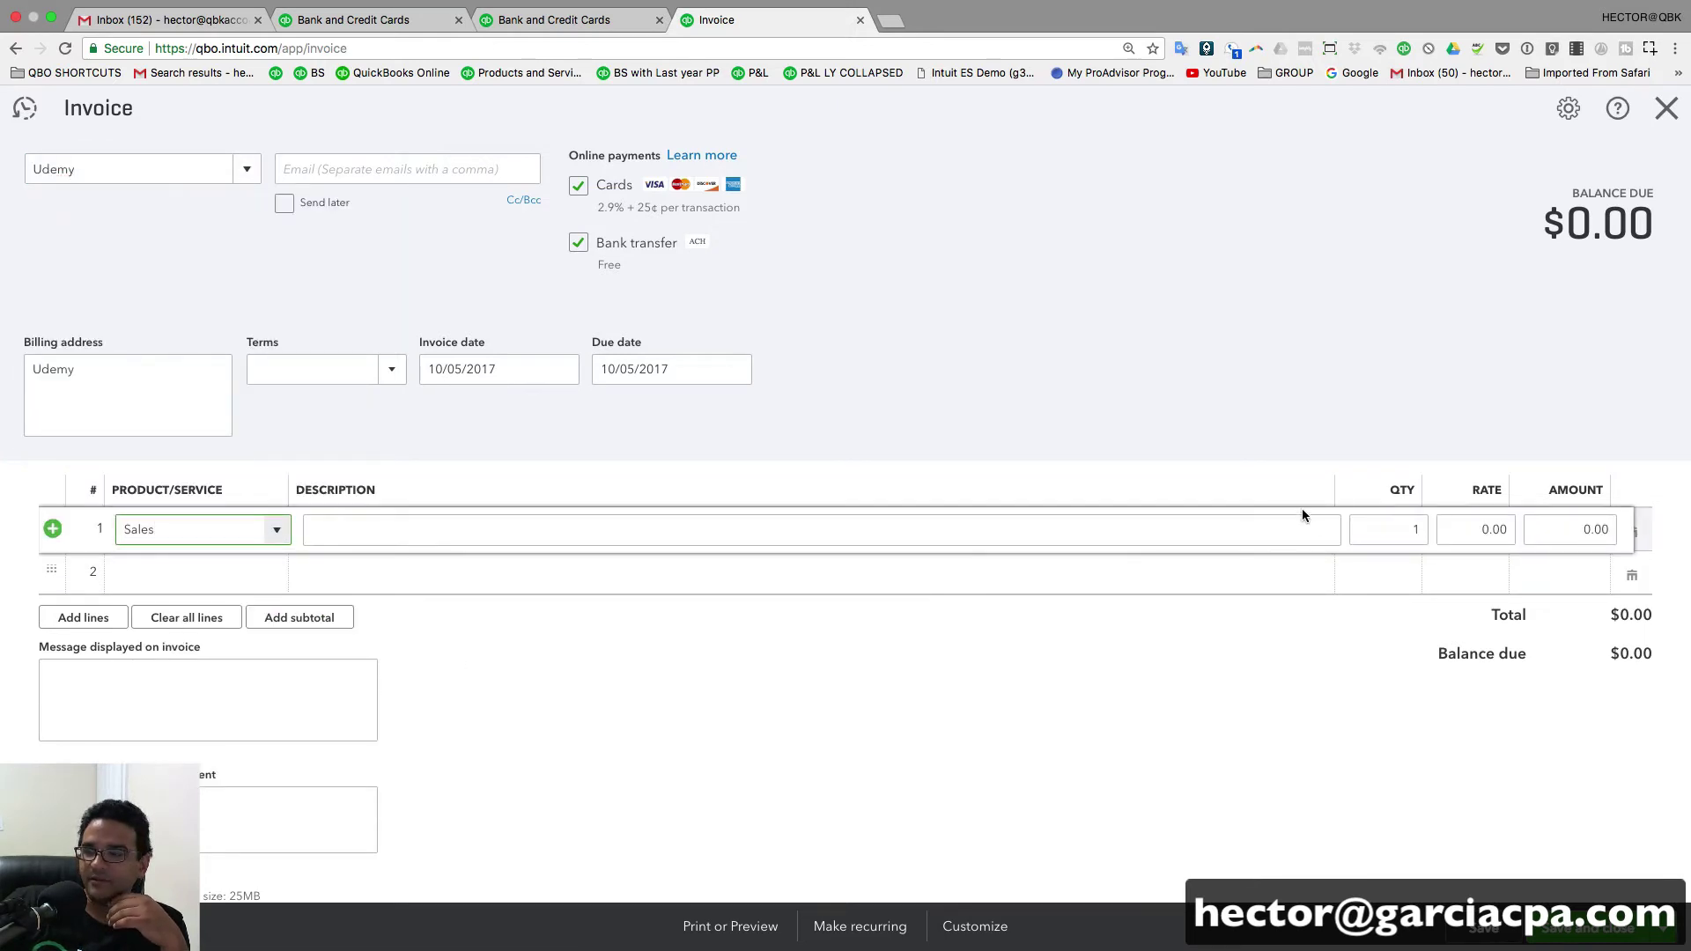
left_click(1488, 528)
right_click(1513, 526)
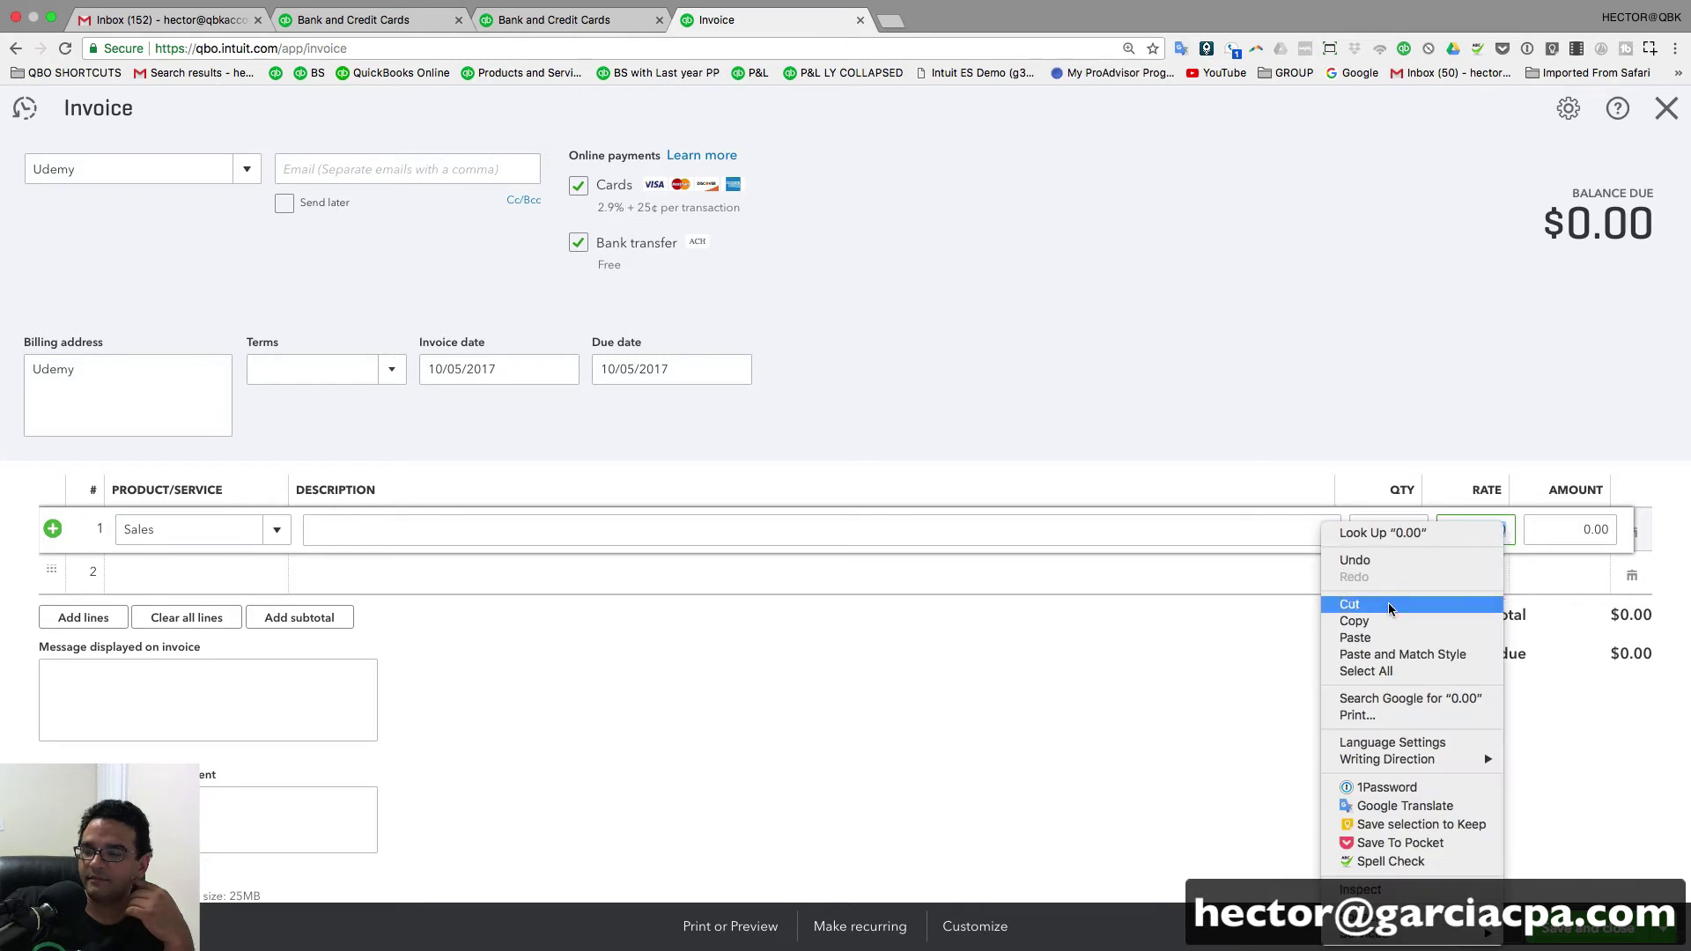
left_click(1356, 640)
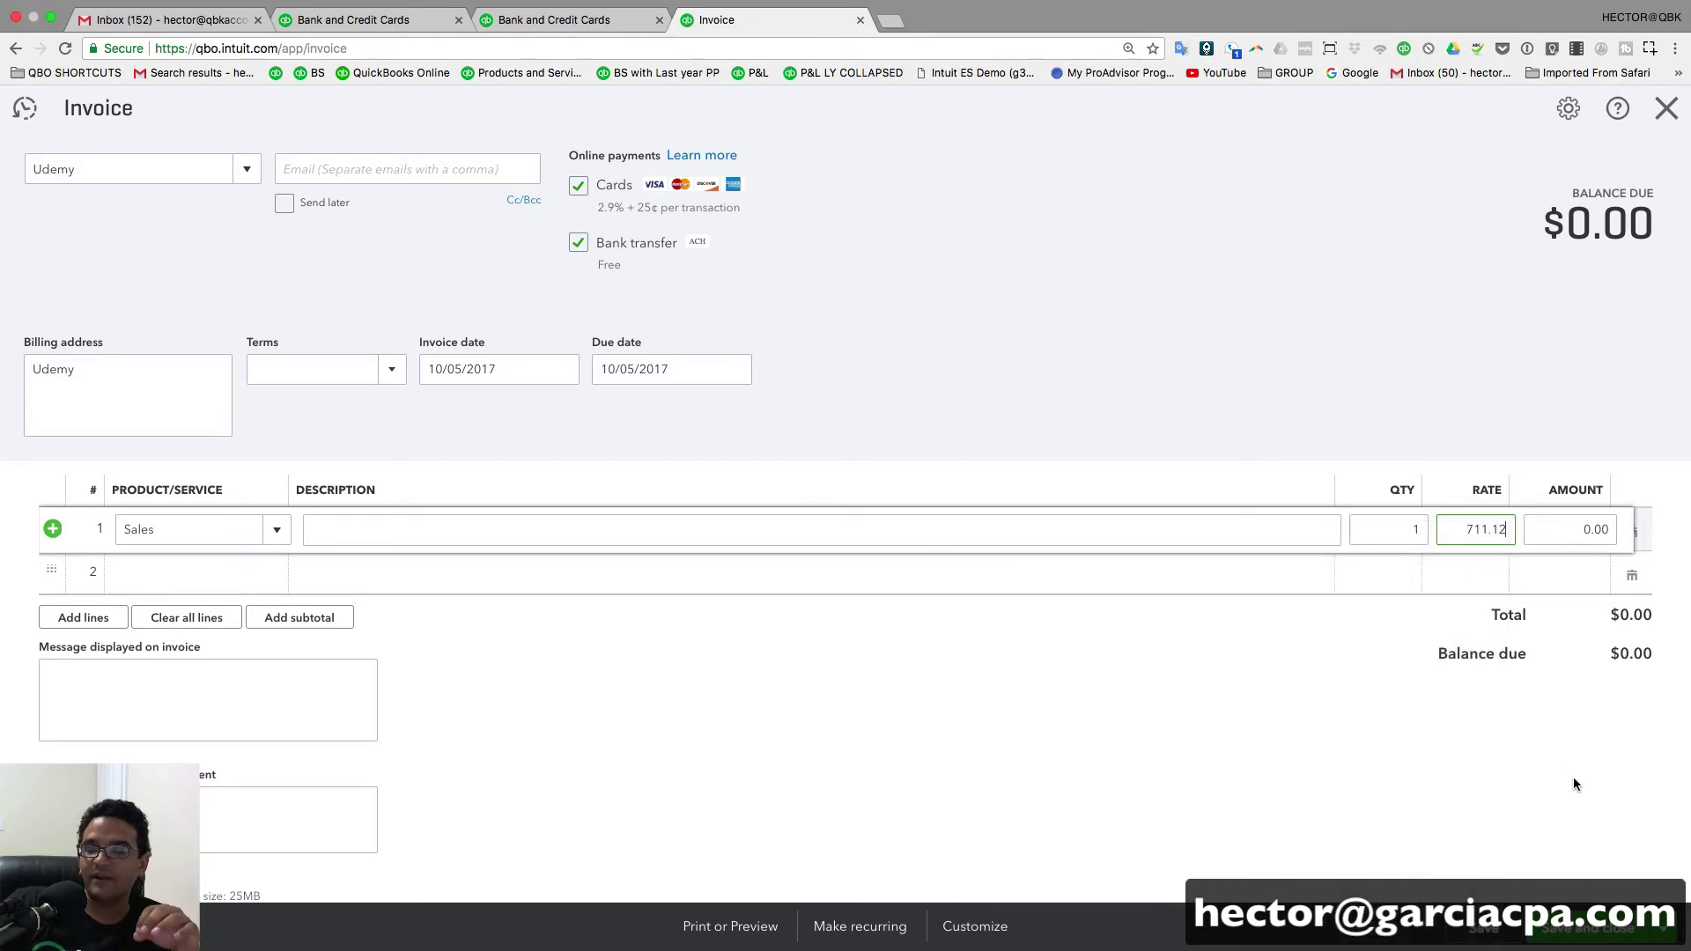
left_click(1585, 926)
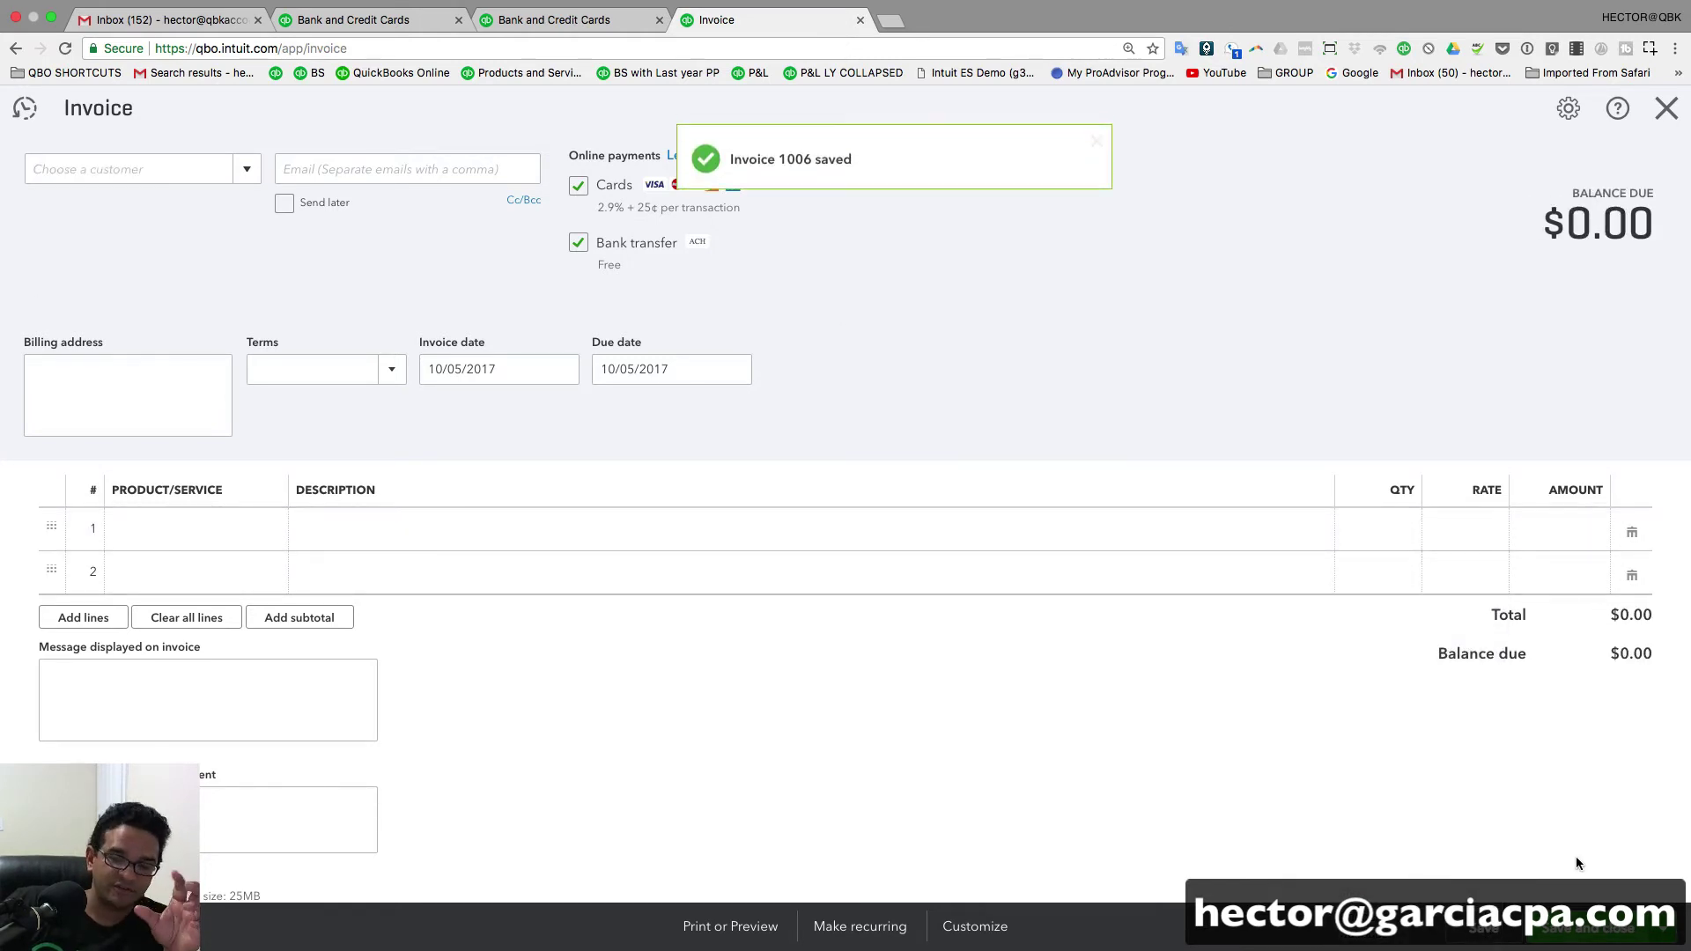
left_click(1665, 108)
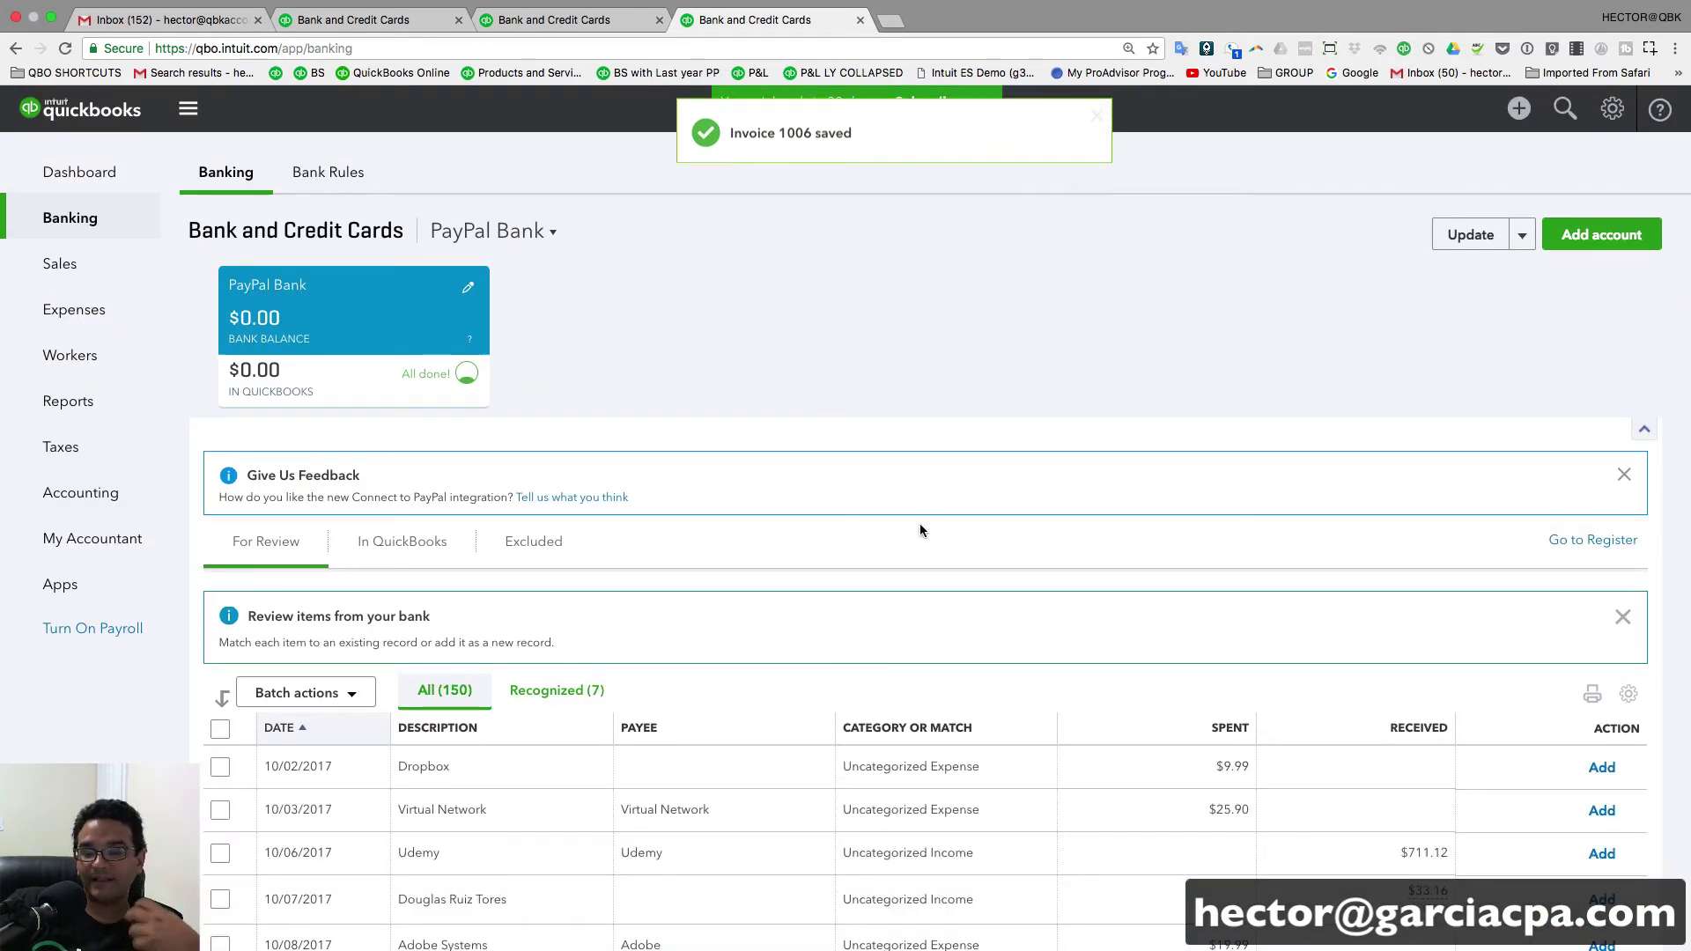
- Refresh Banking, expand the $711.12 Udemy deposit, and match it to invoice 1006
scroll(920, 523, "down", 3)
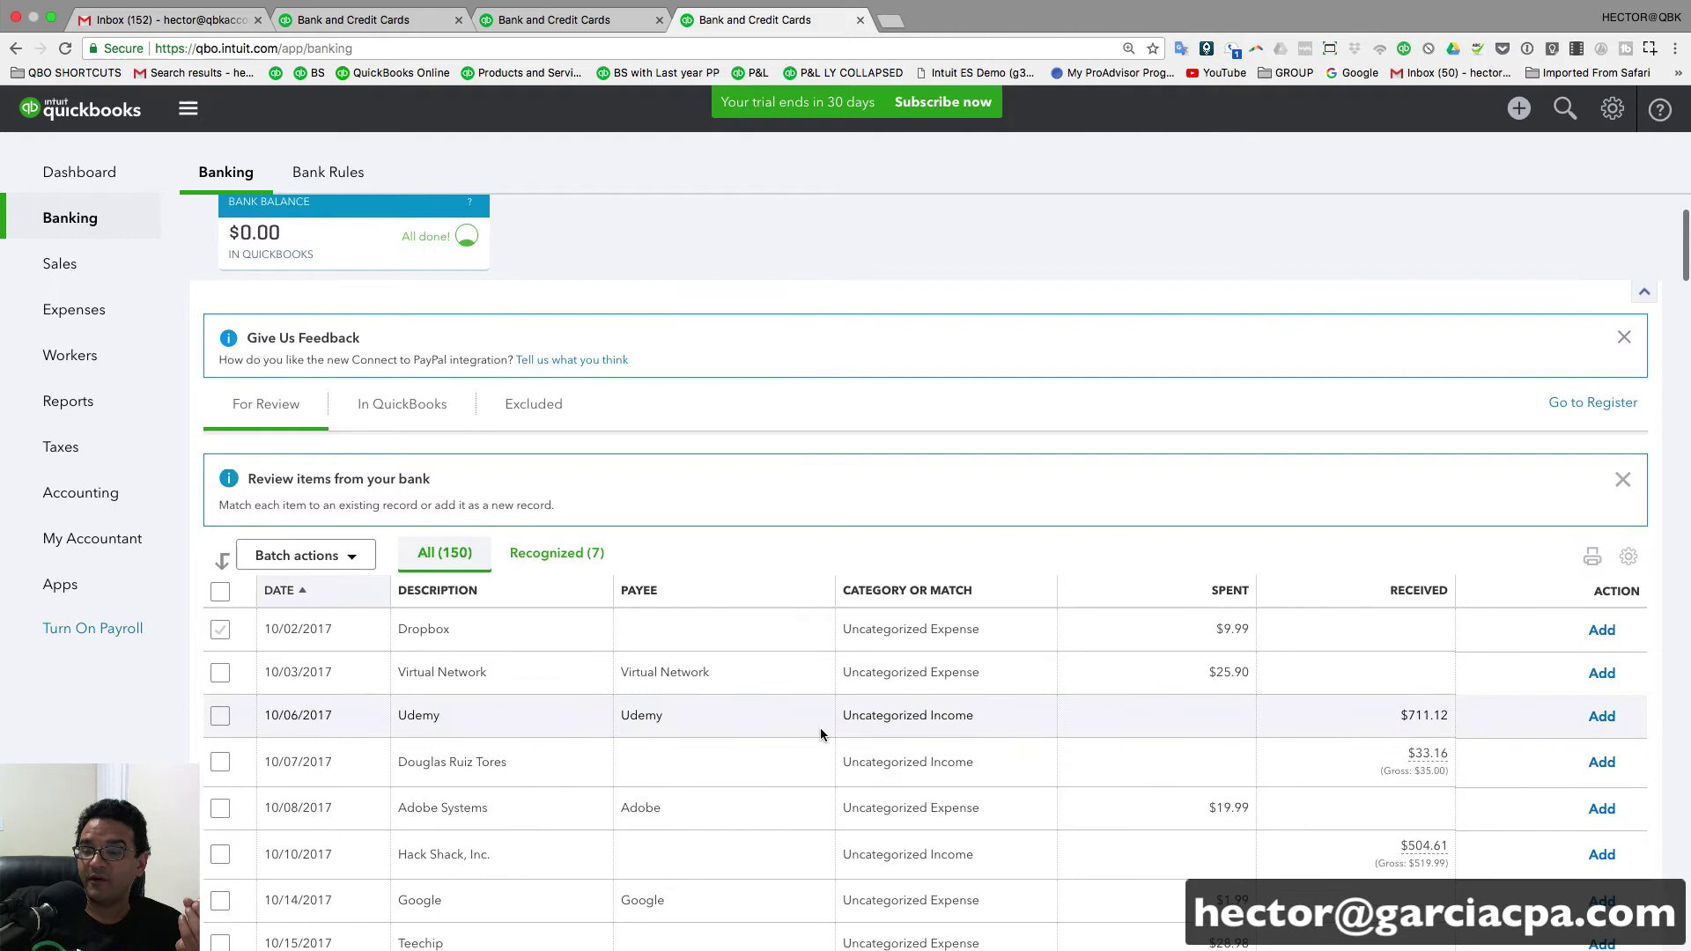
left_click(823, 731)
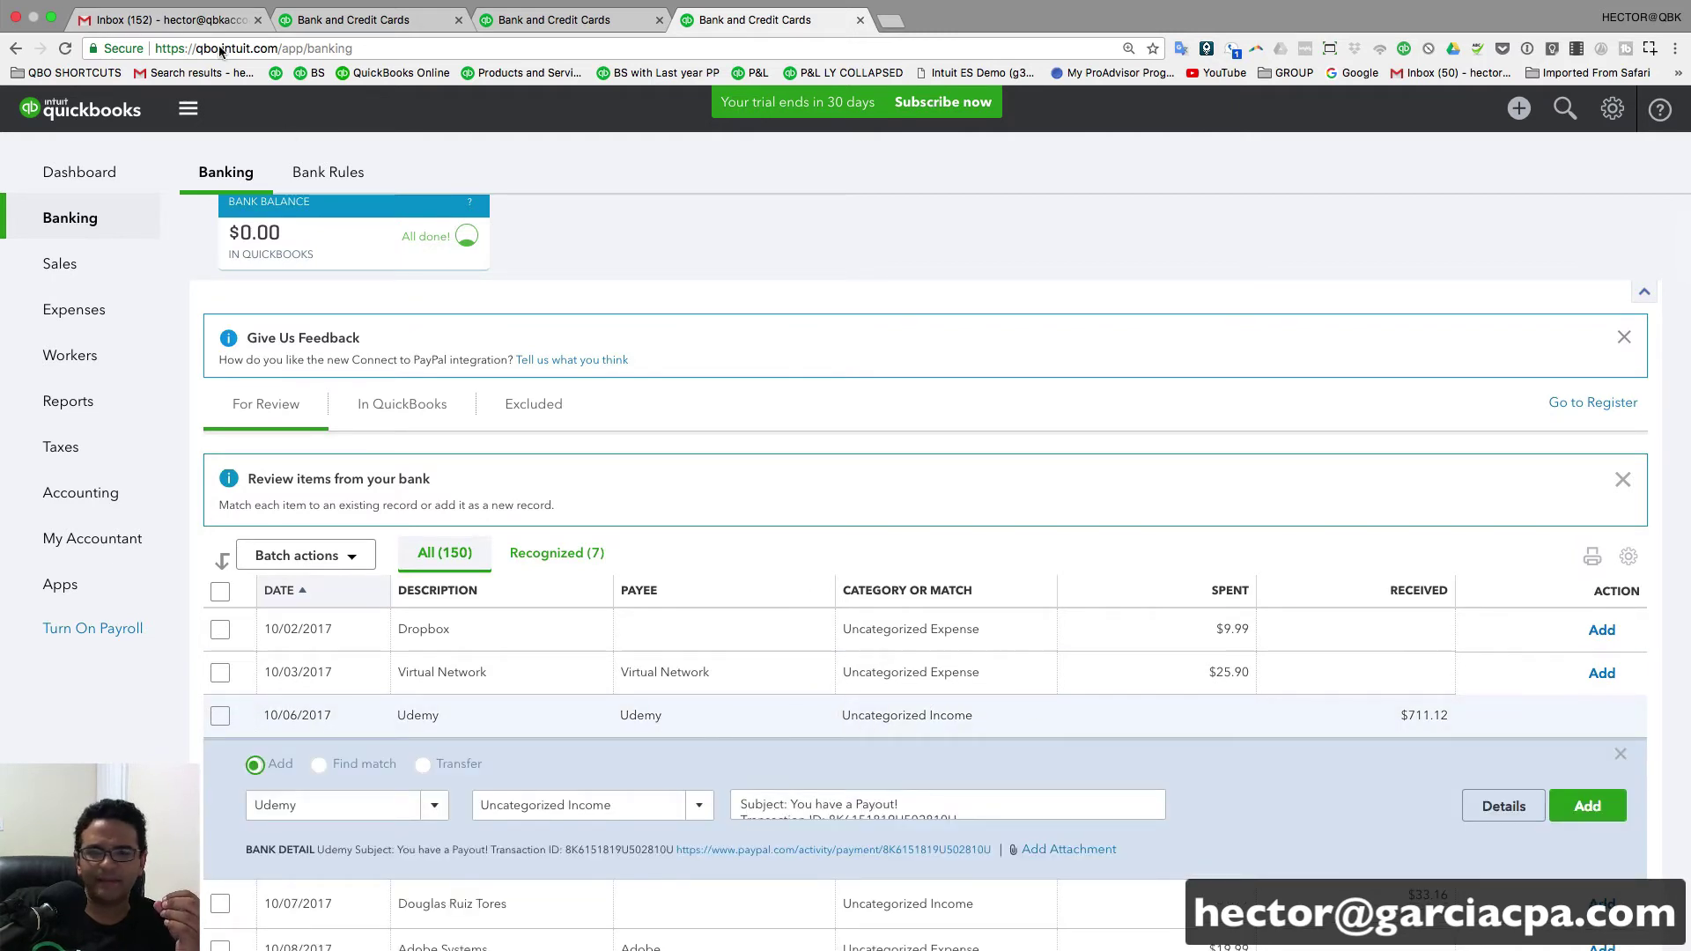
left_click(66, 49)
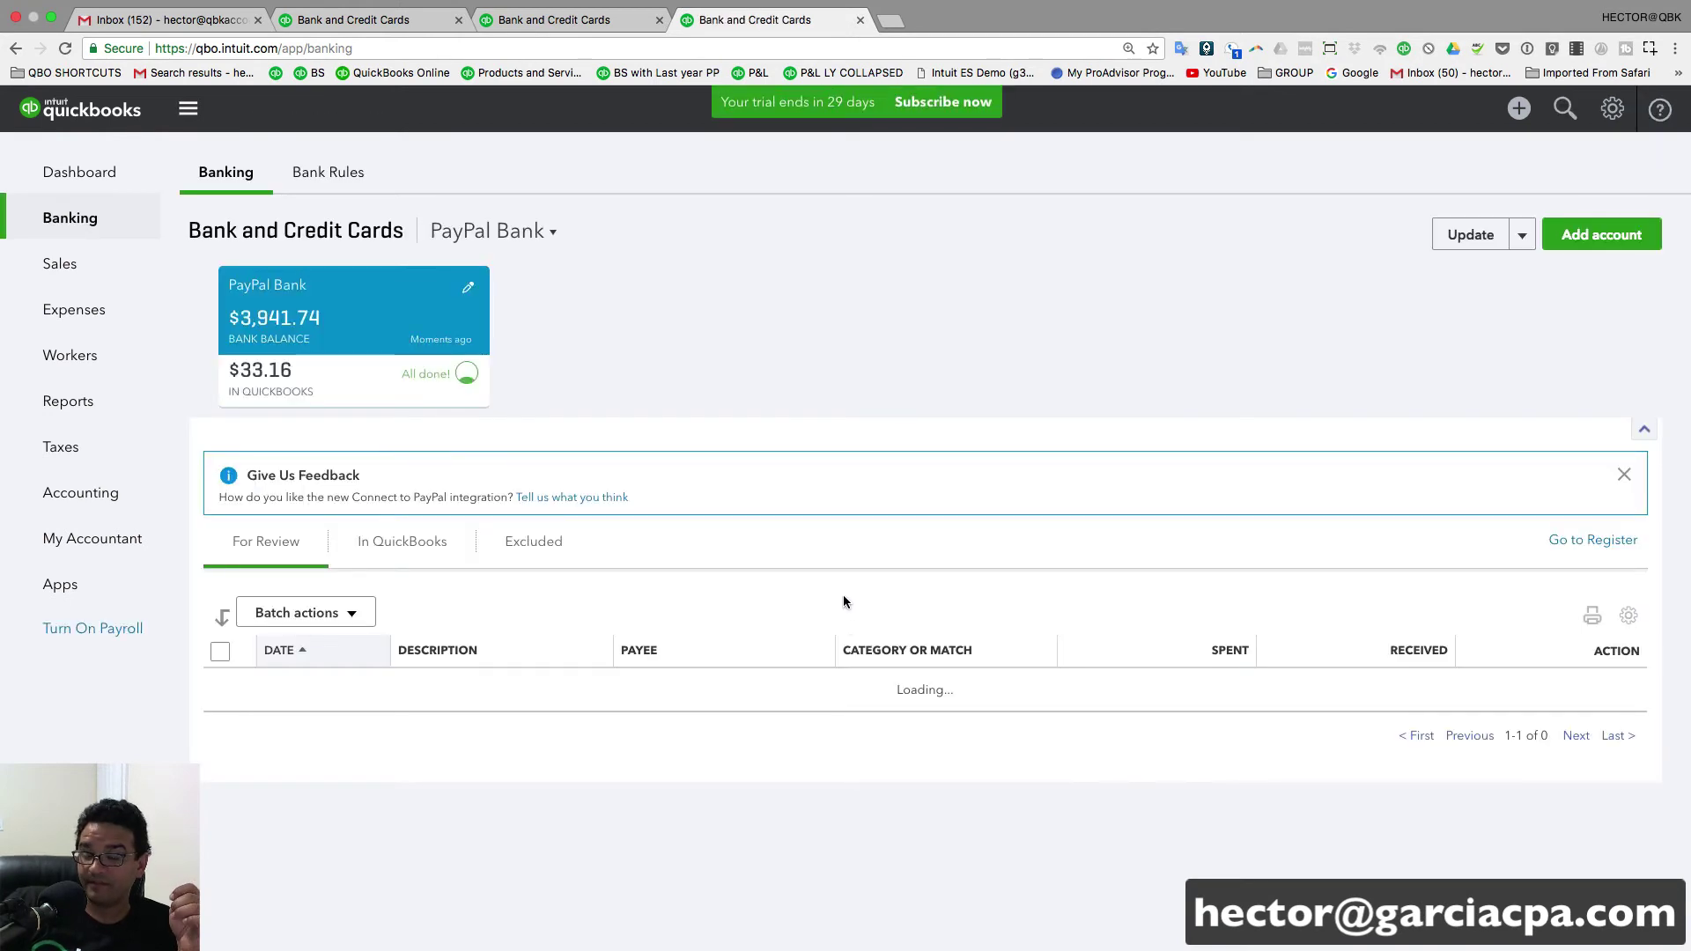
scroll(820, 603, "down", 5)
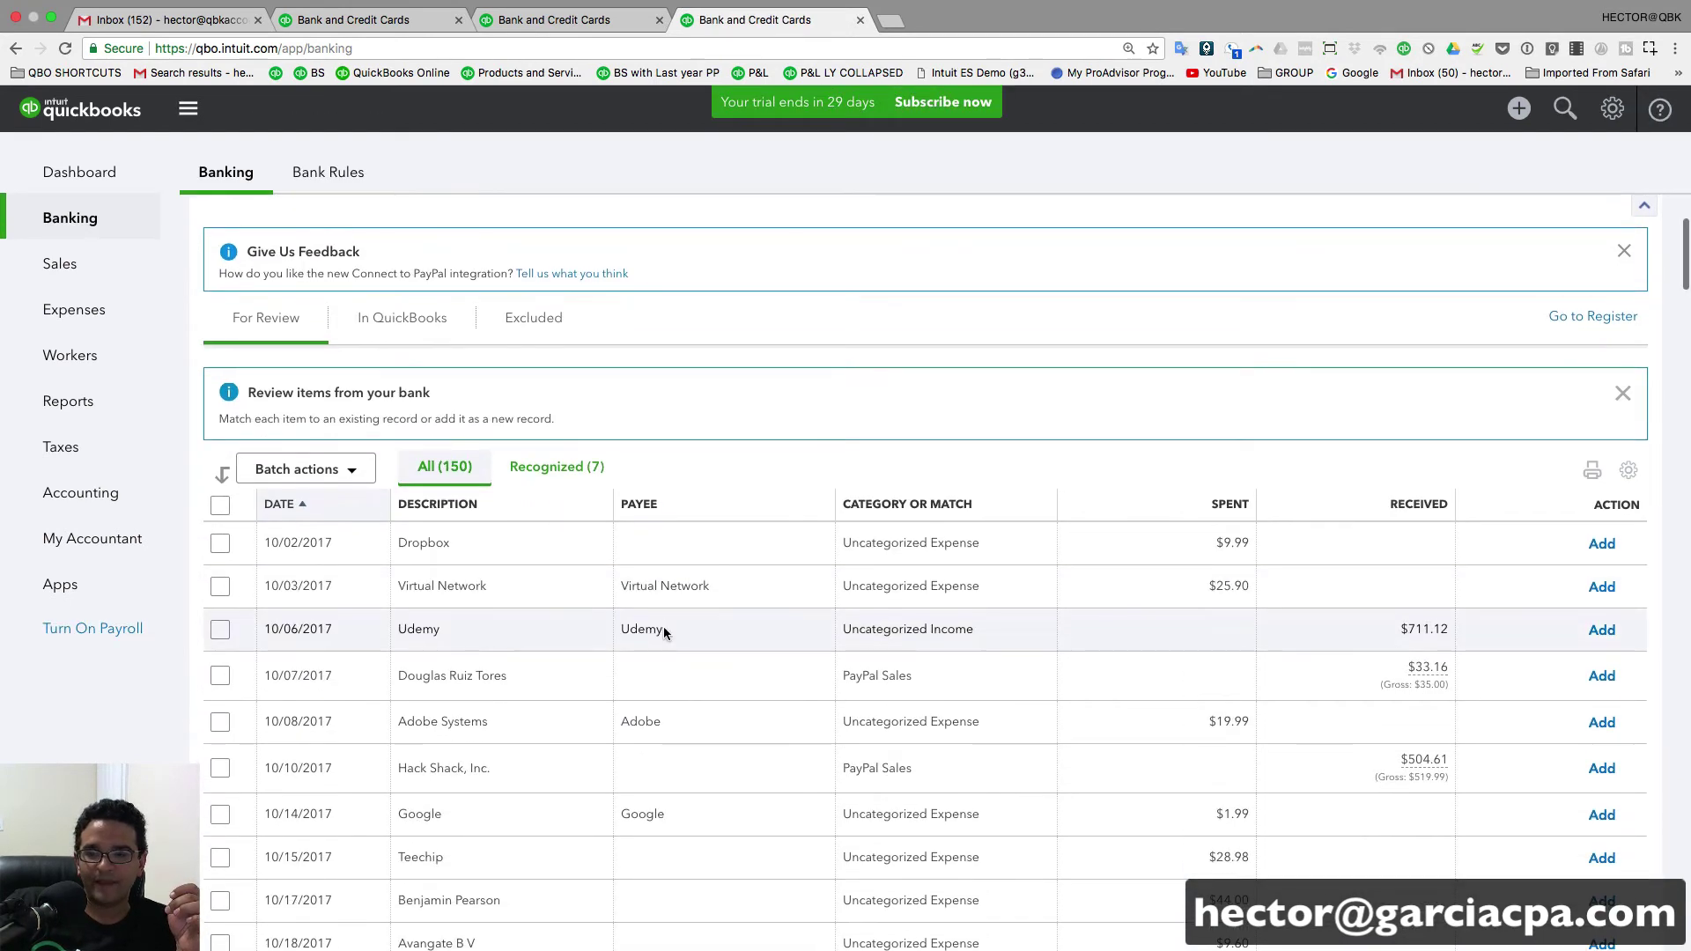
left_click(663, 629)
left_click(317, 677)
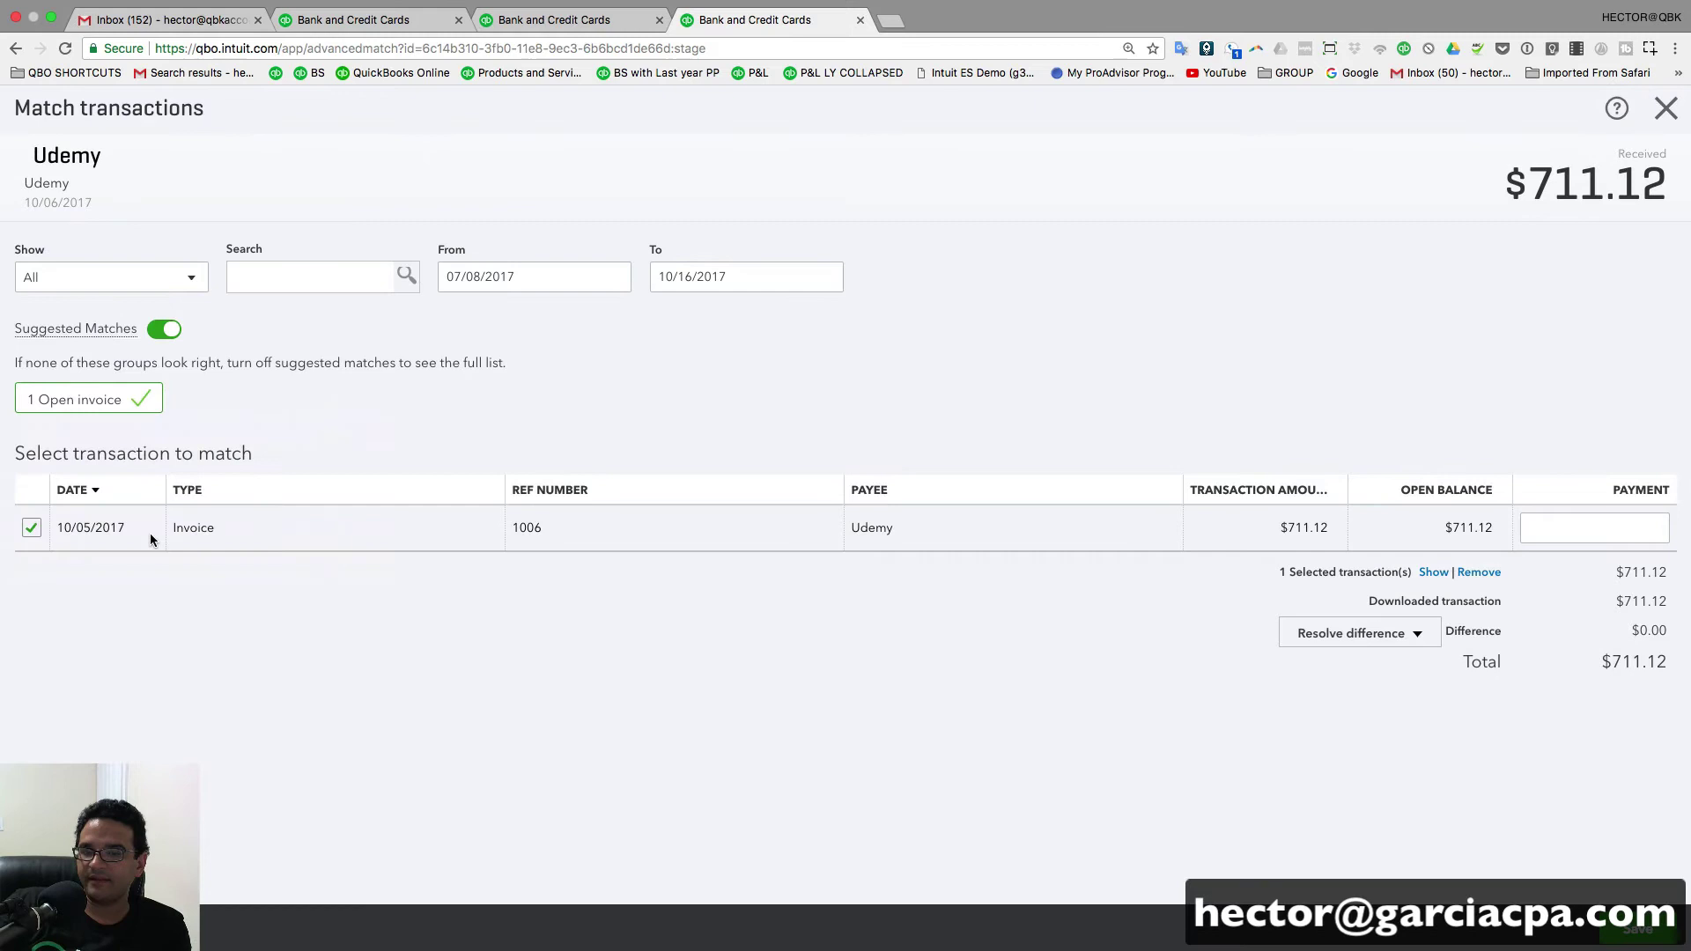
left_click(1640, 931)
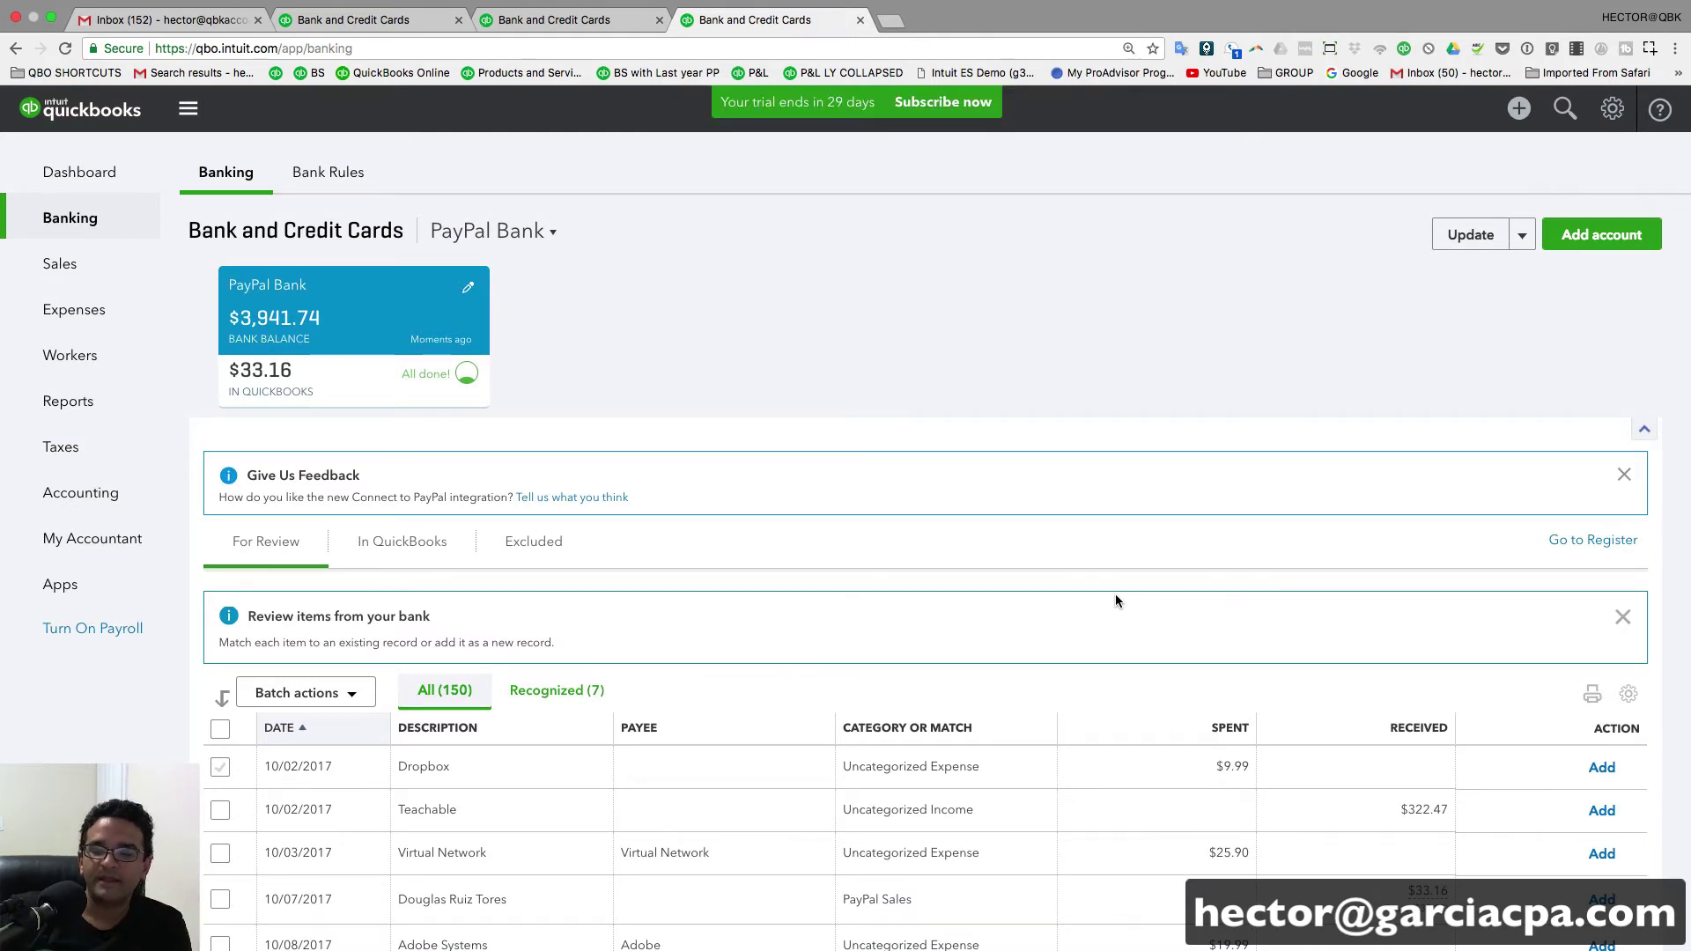
- Add the 10/07/2017 $33.16 PayPal Sales payment as a sales receipt
scroll(1118, 597, "down", 2)
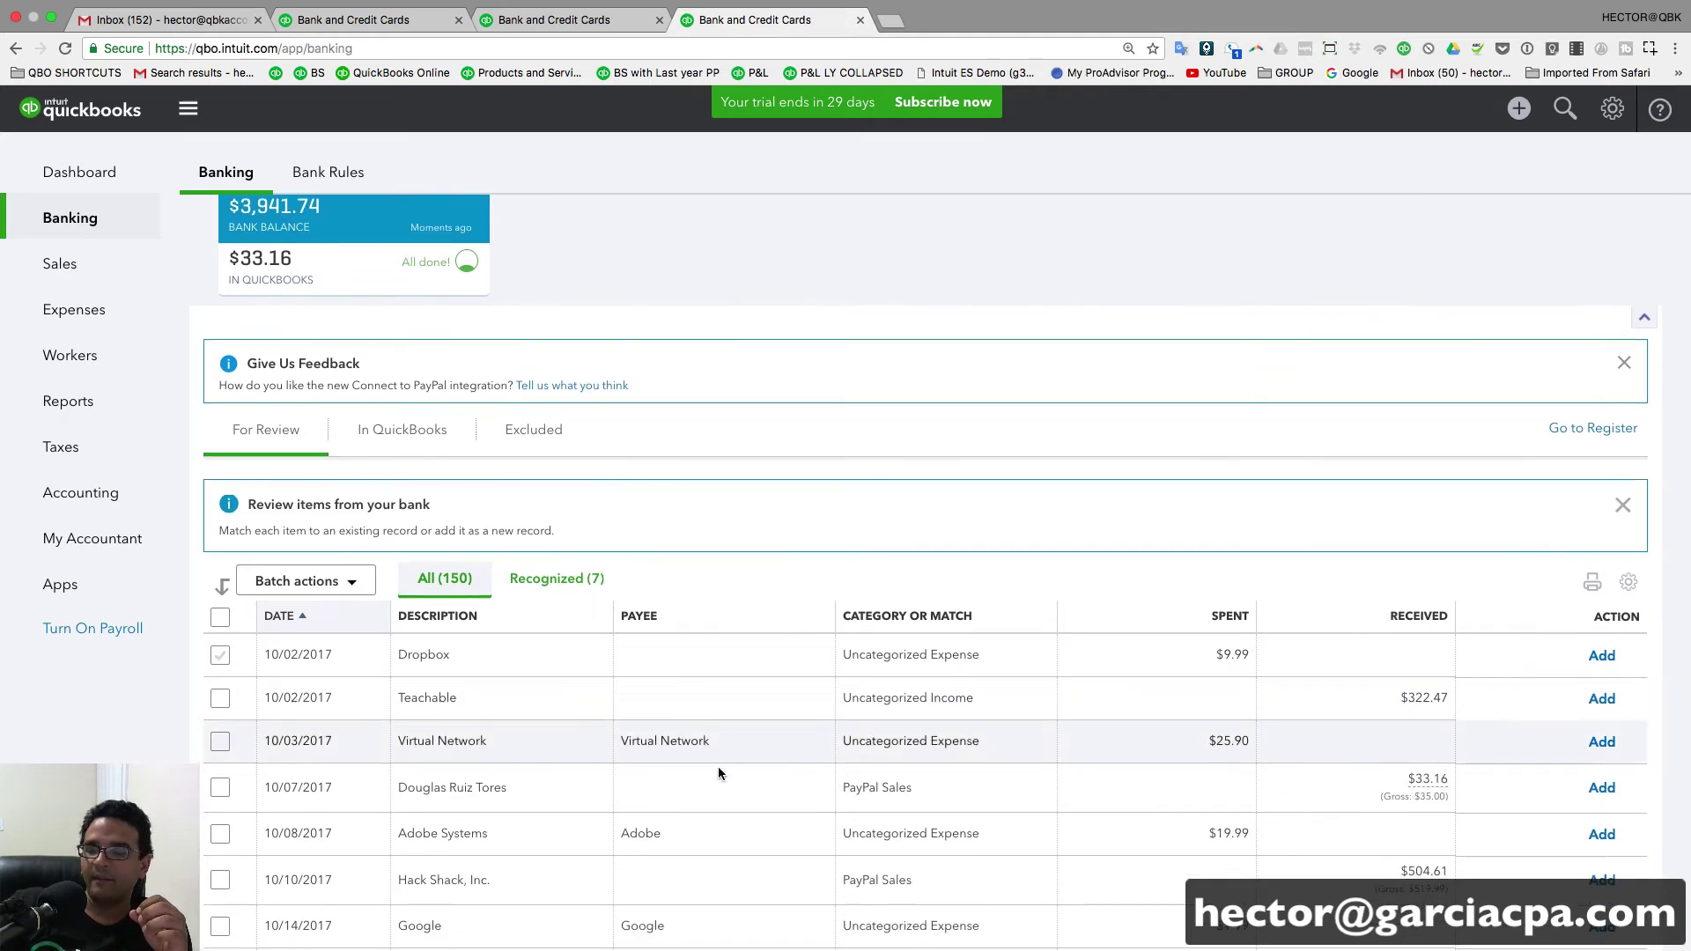
left_click(642, 791)
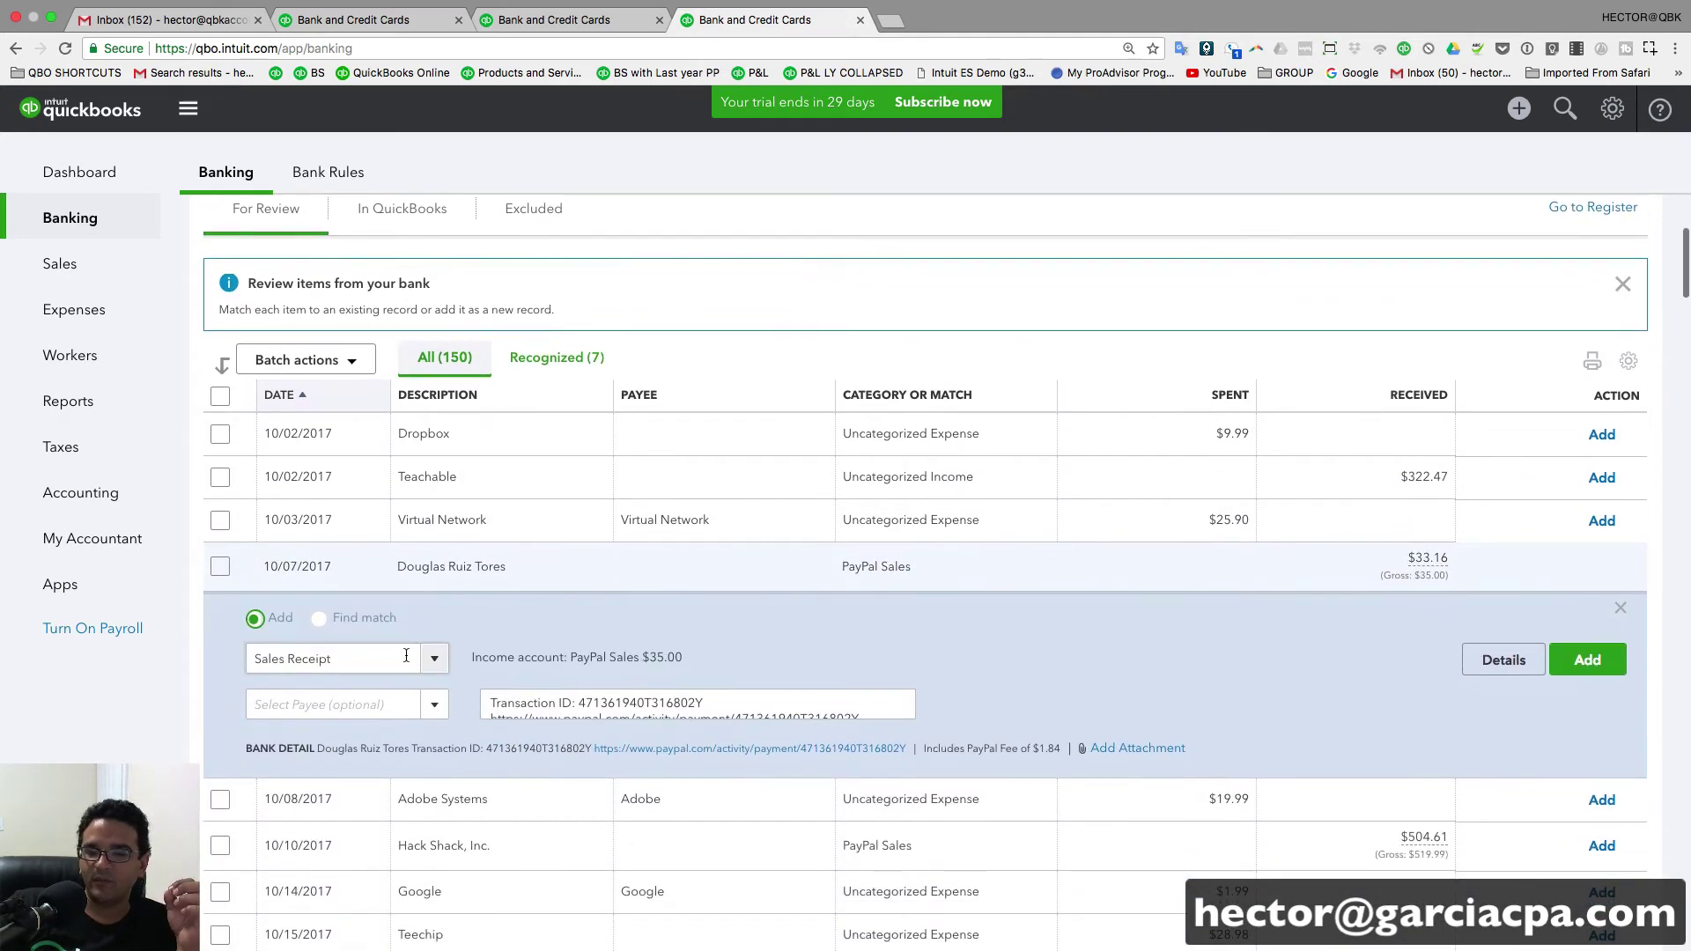
left_click(406, 655)
left_click(321, 686)
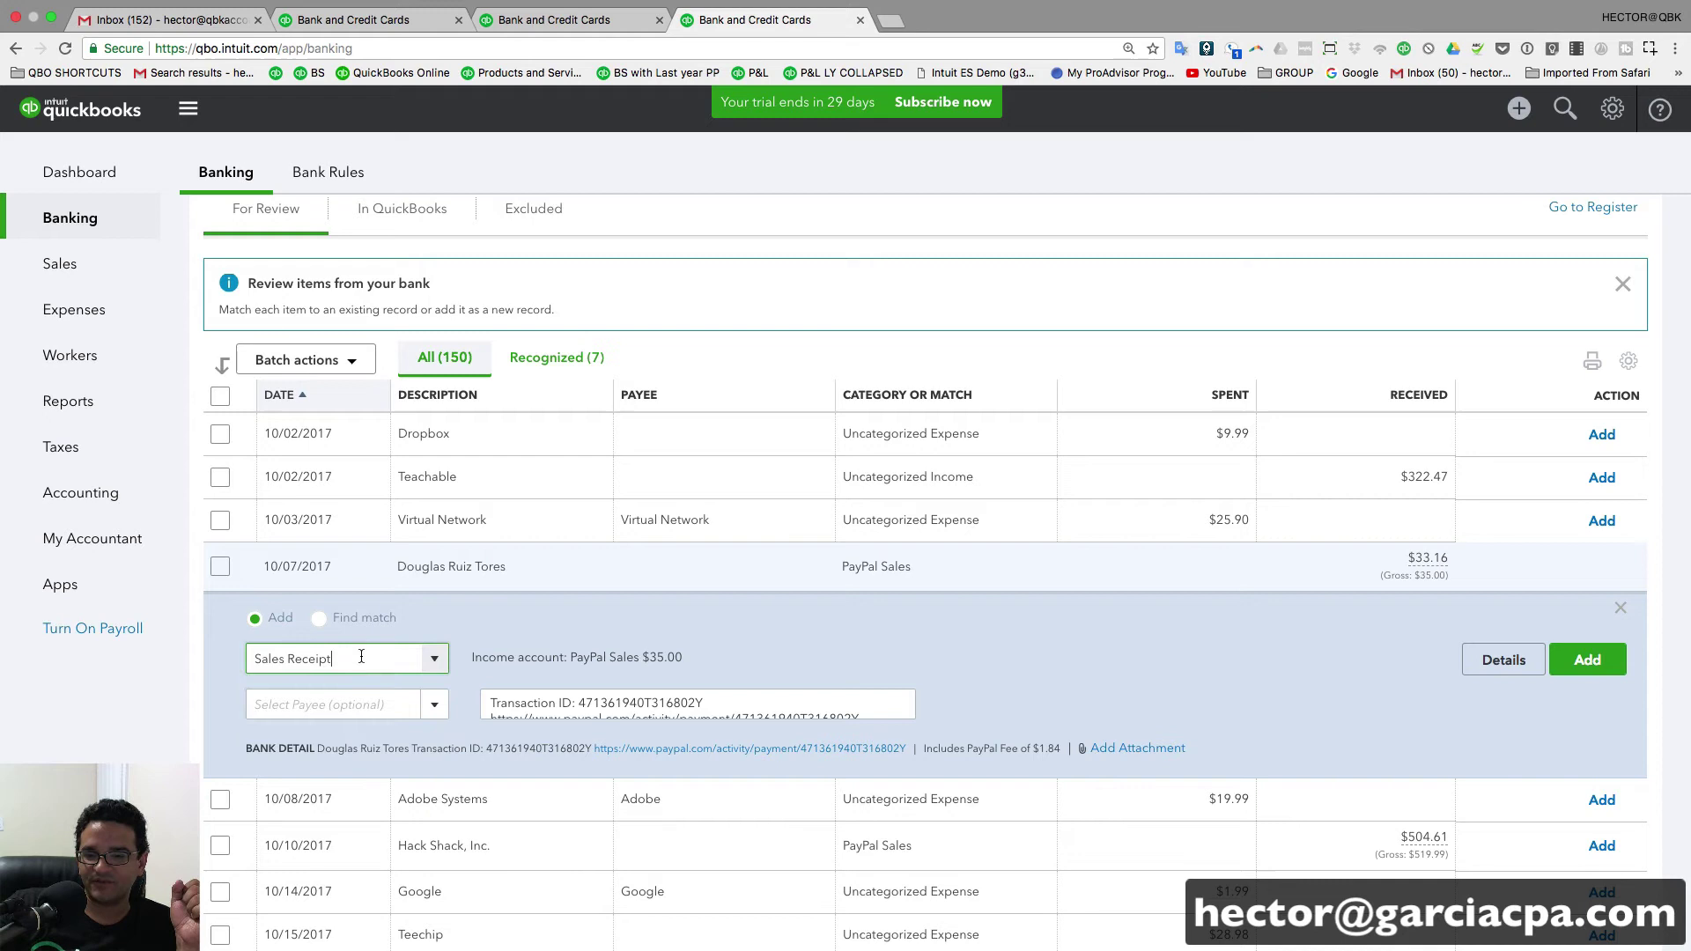
left_click(315, 705)
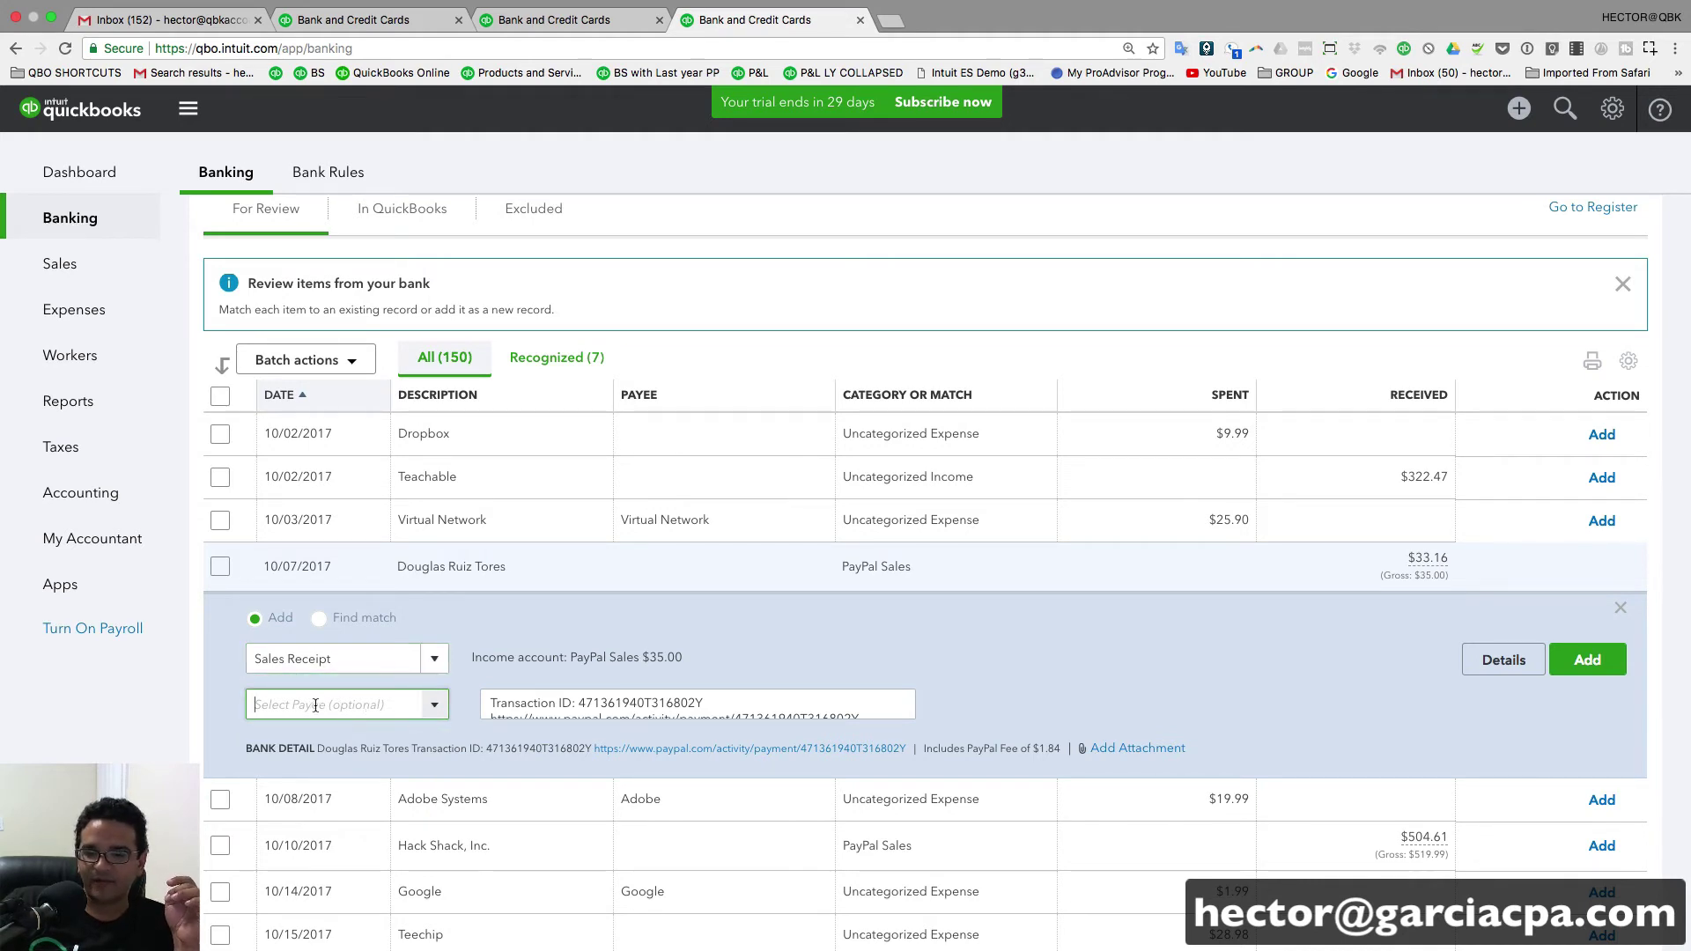
left_click(1587, 659)
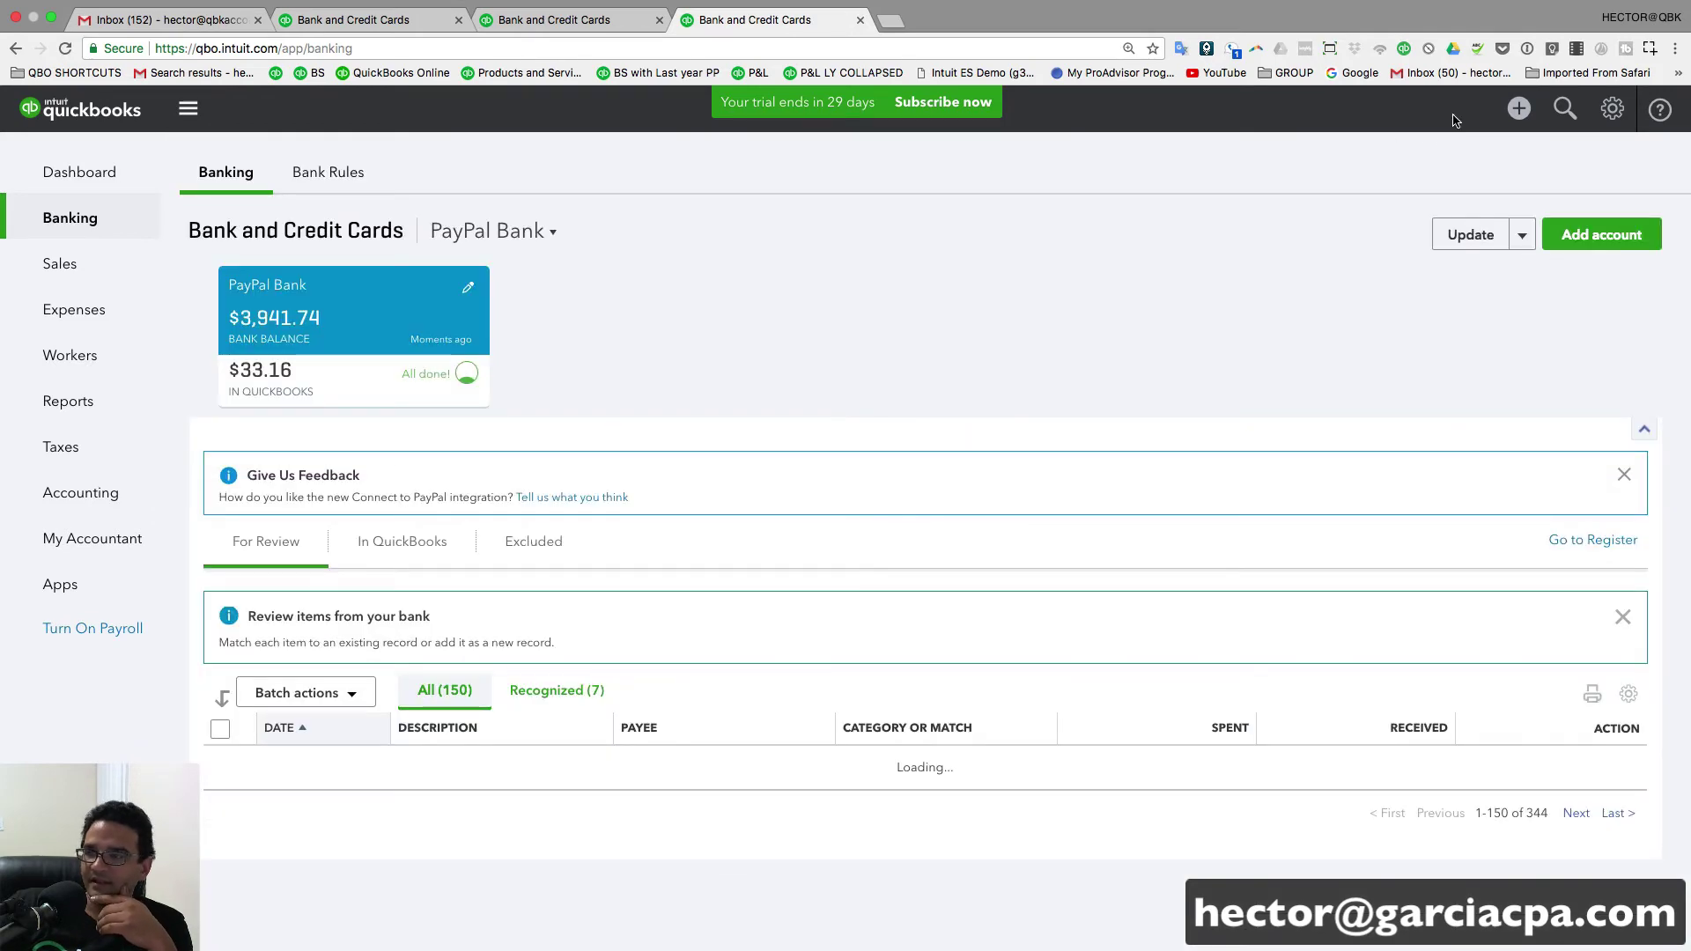
- Open the new $35.00 sales receipt and review its customer, address and PayPal Sales line
left_click(1565, 108)
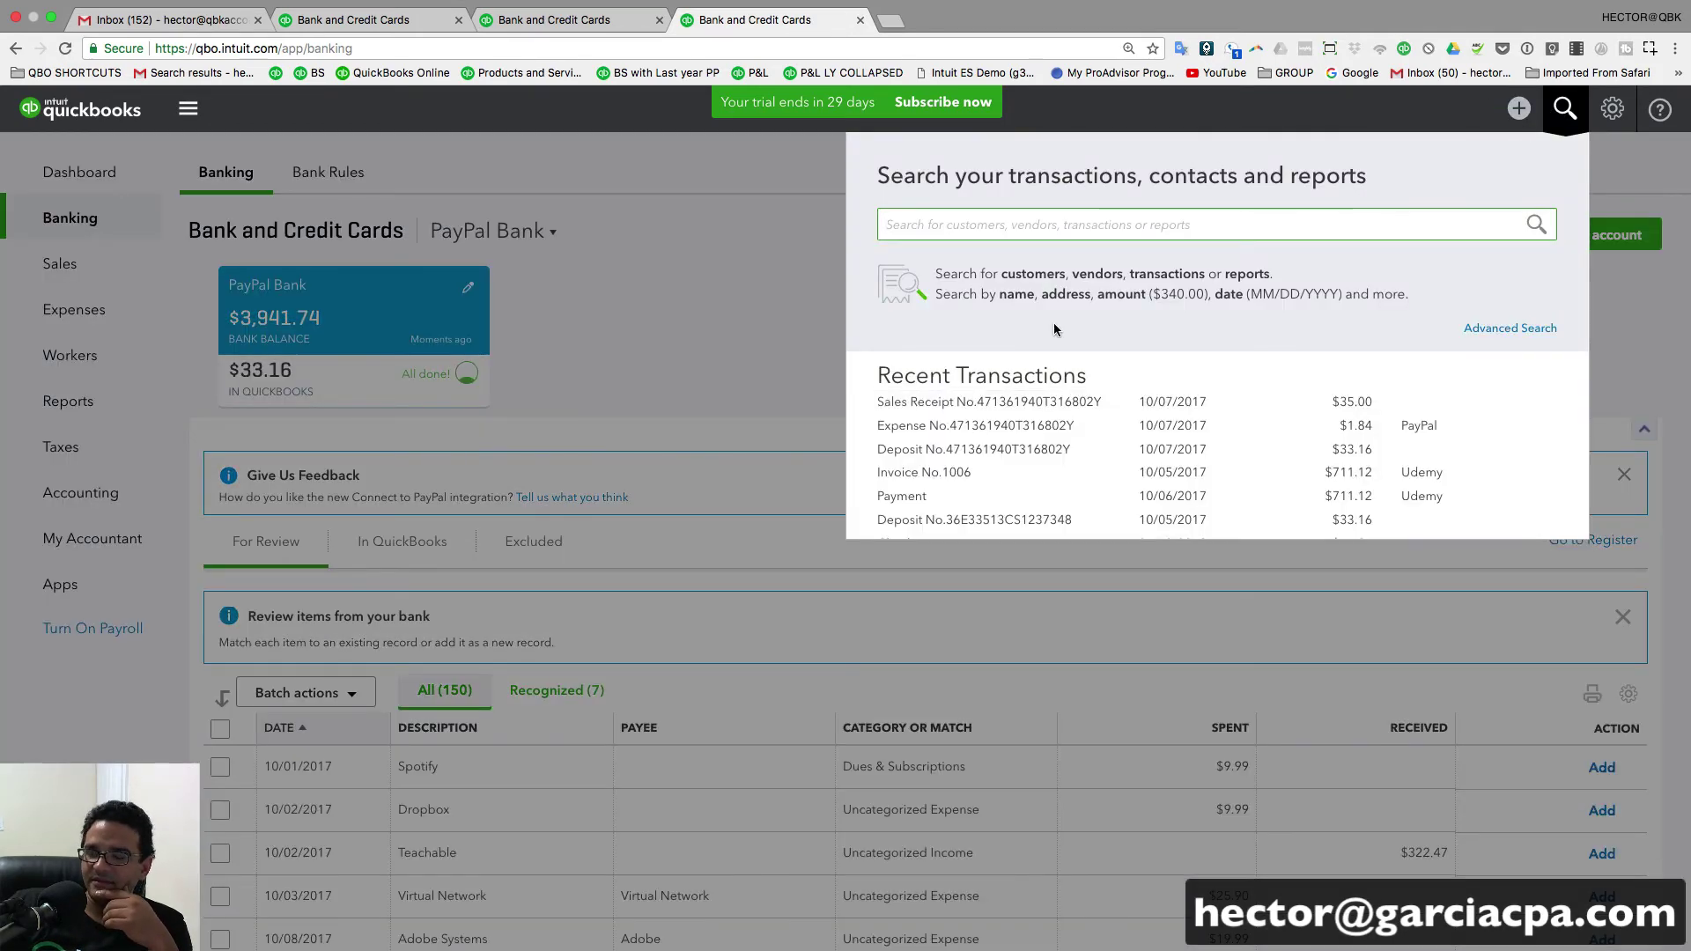
left_click(985, 529)
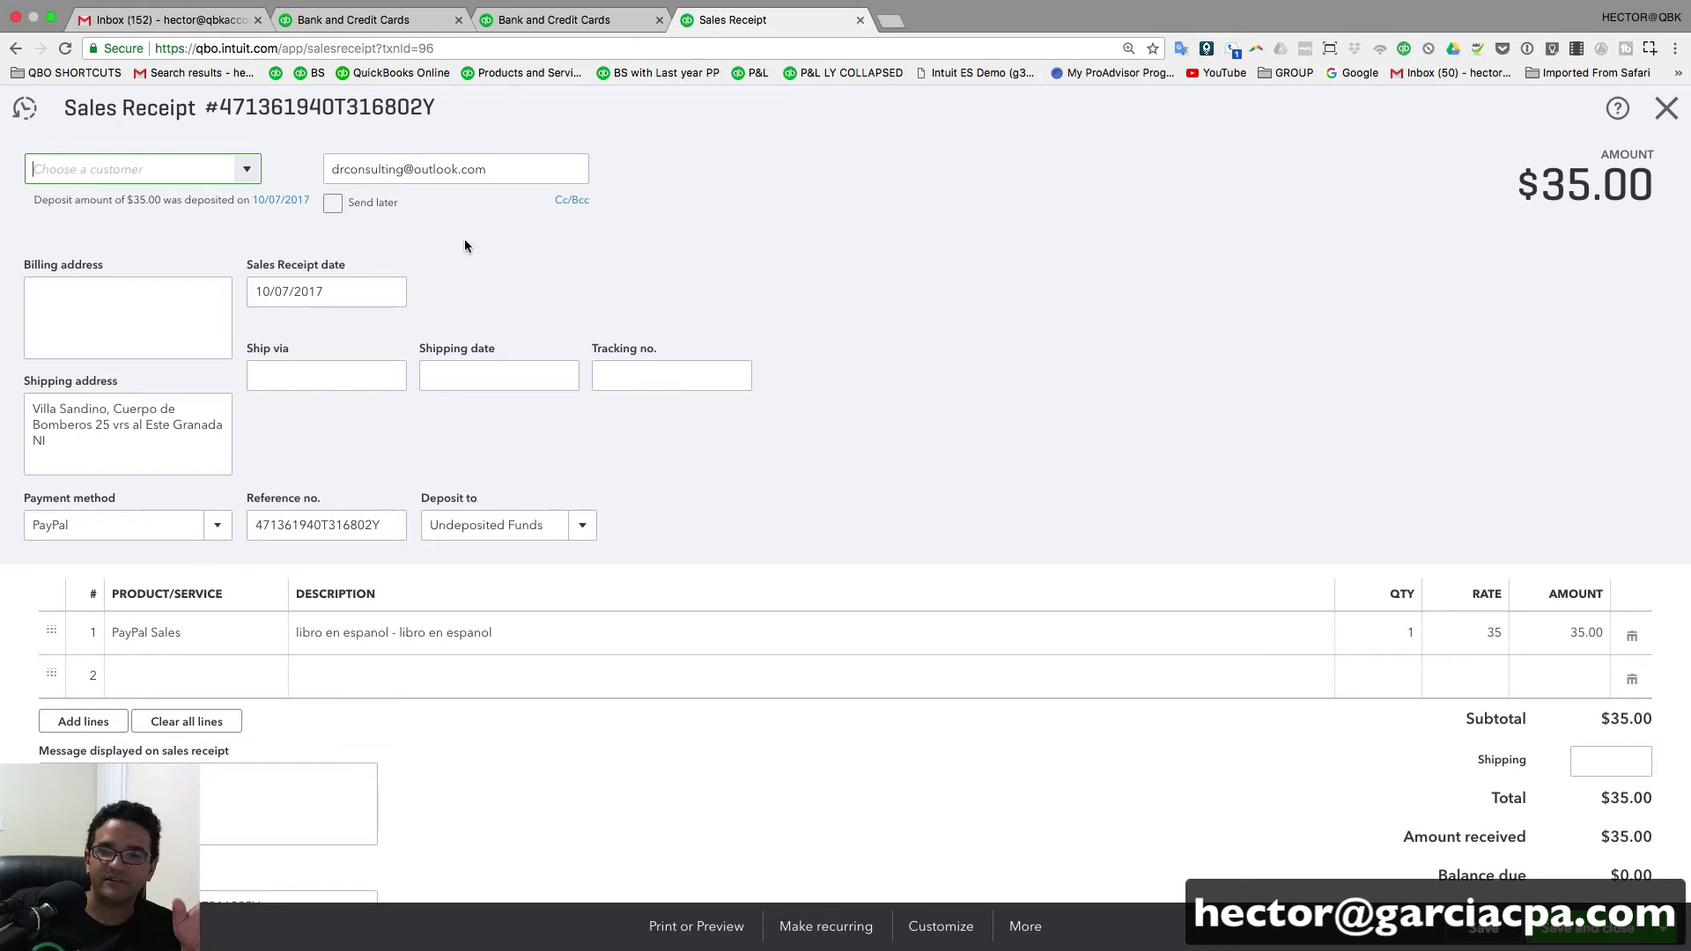
left_click_drag(499, 168, 223, 154)
left_click_drag(113, 397, 117, 462)
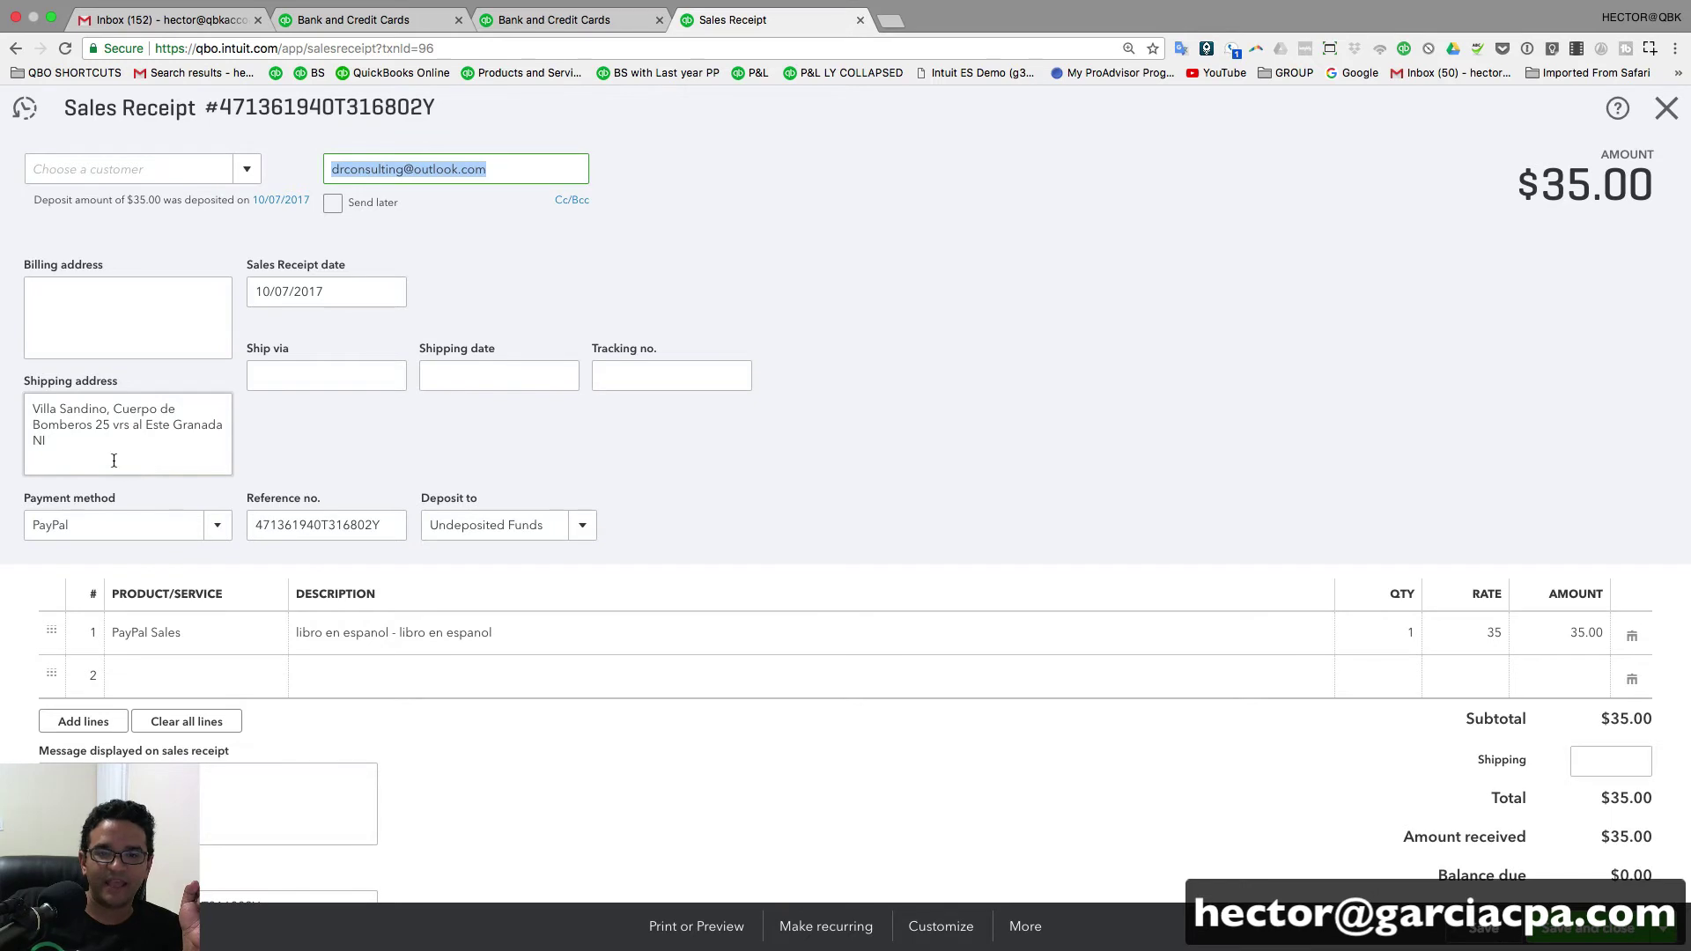
left_click(173, 634)
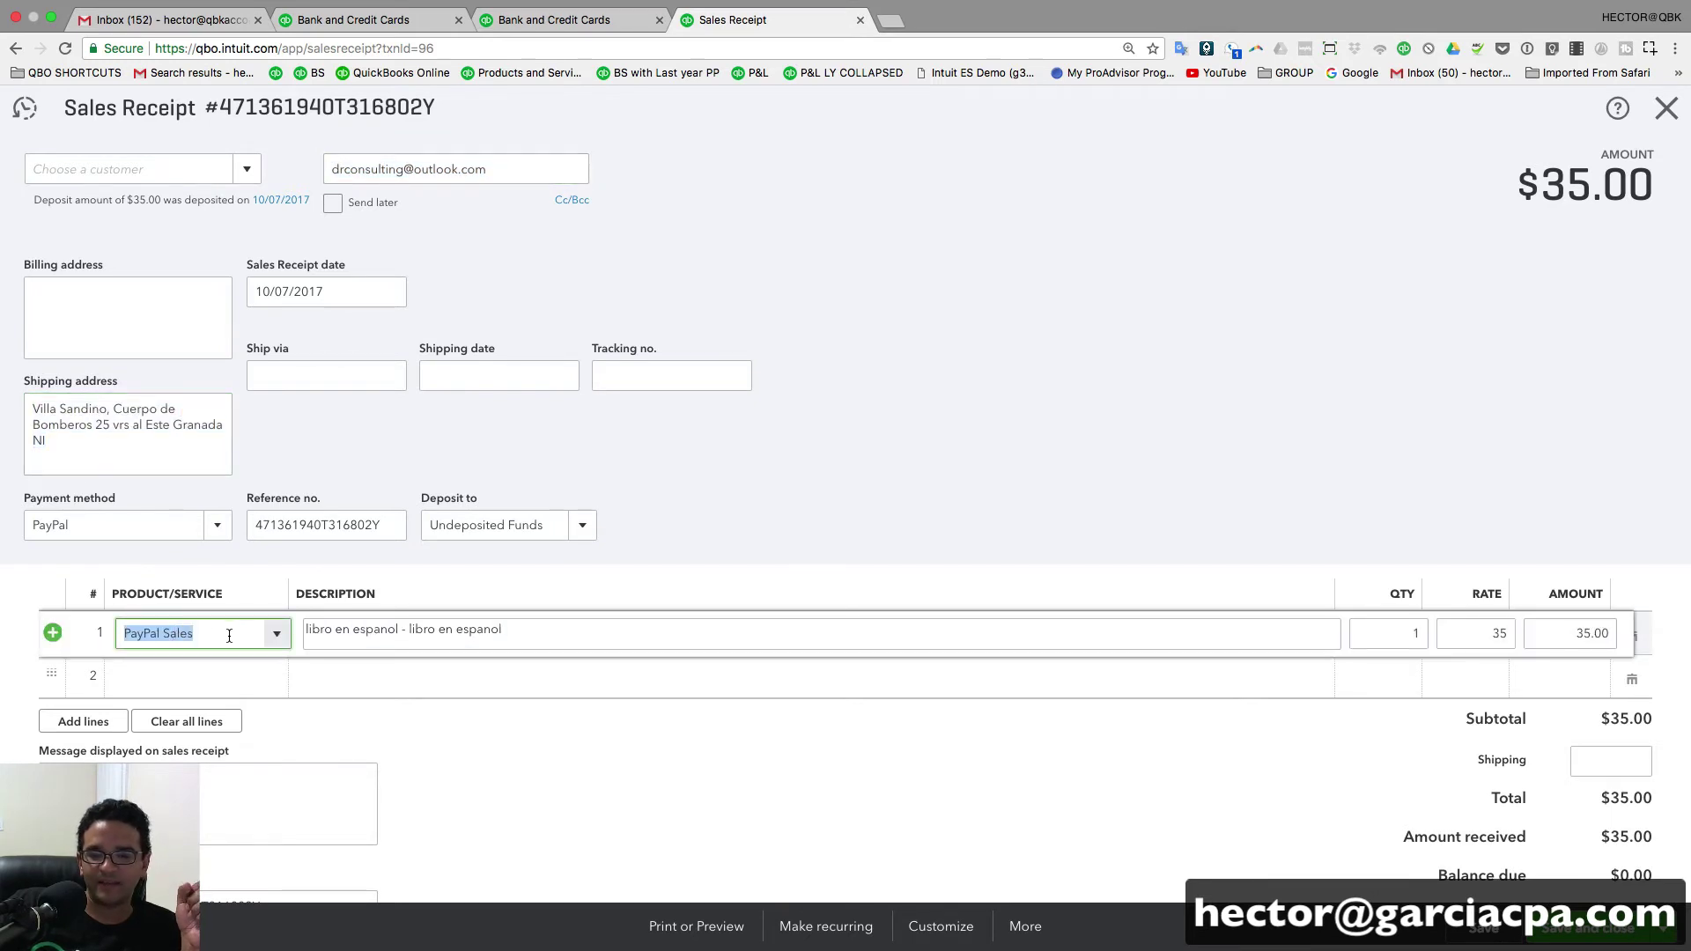
left_click(277, 633)
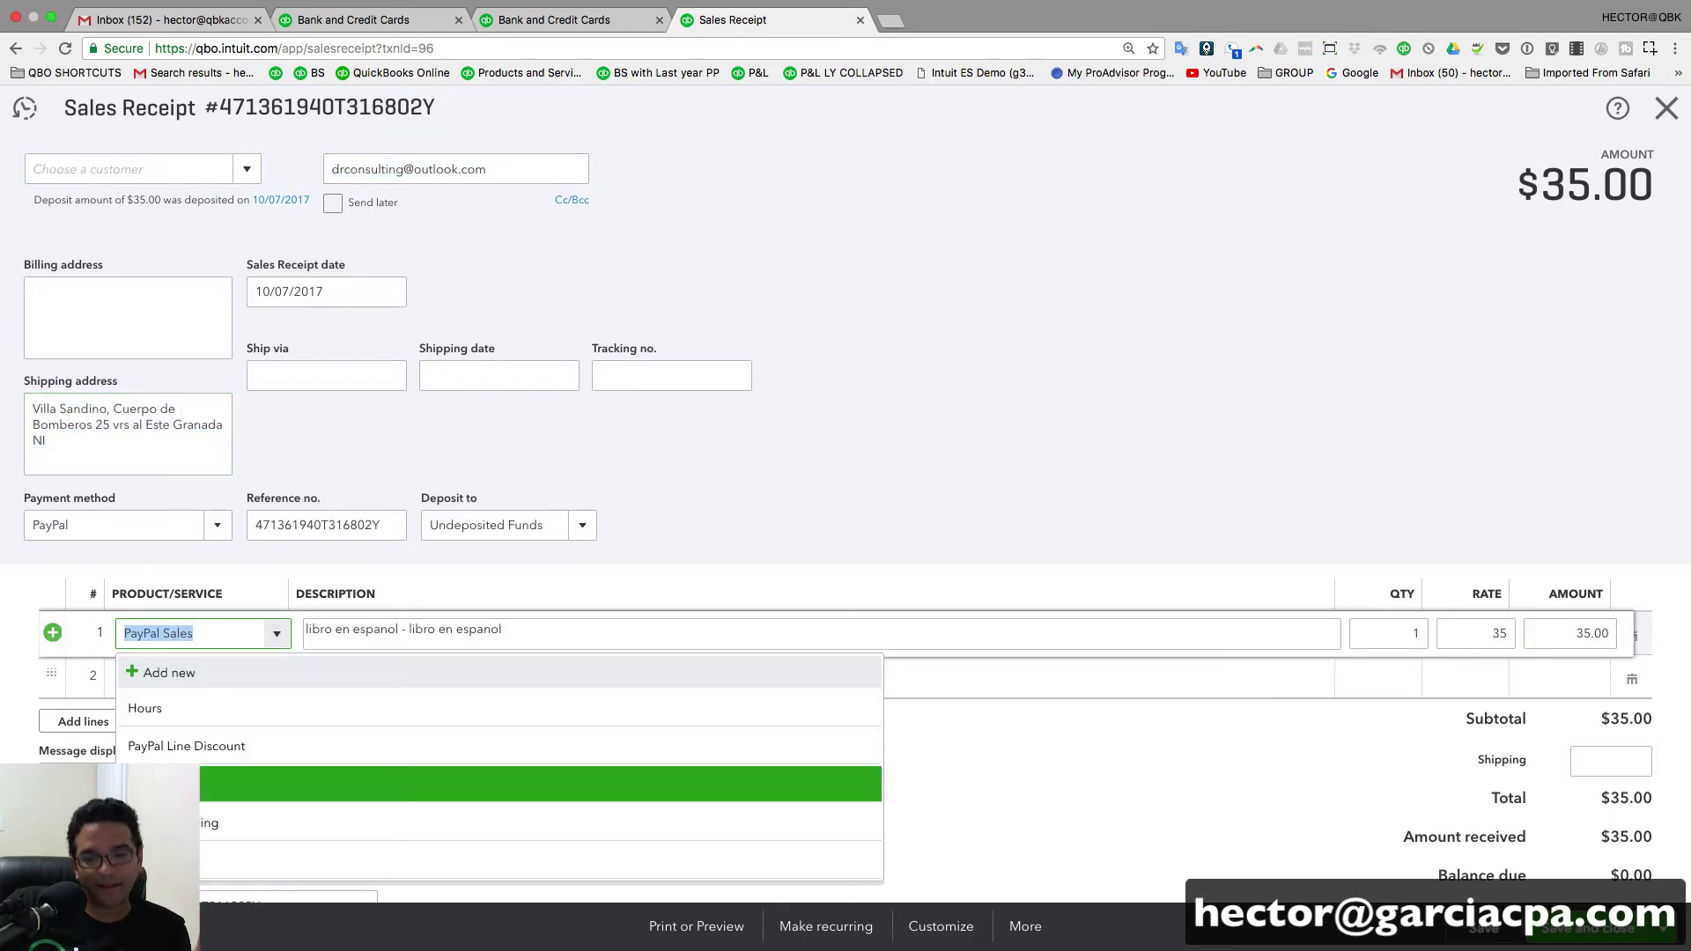
key("Tab")
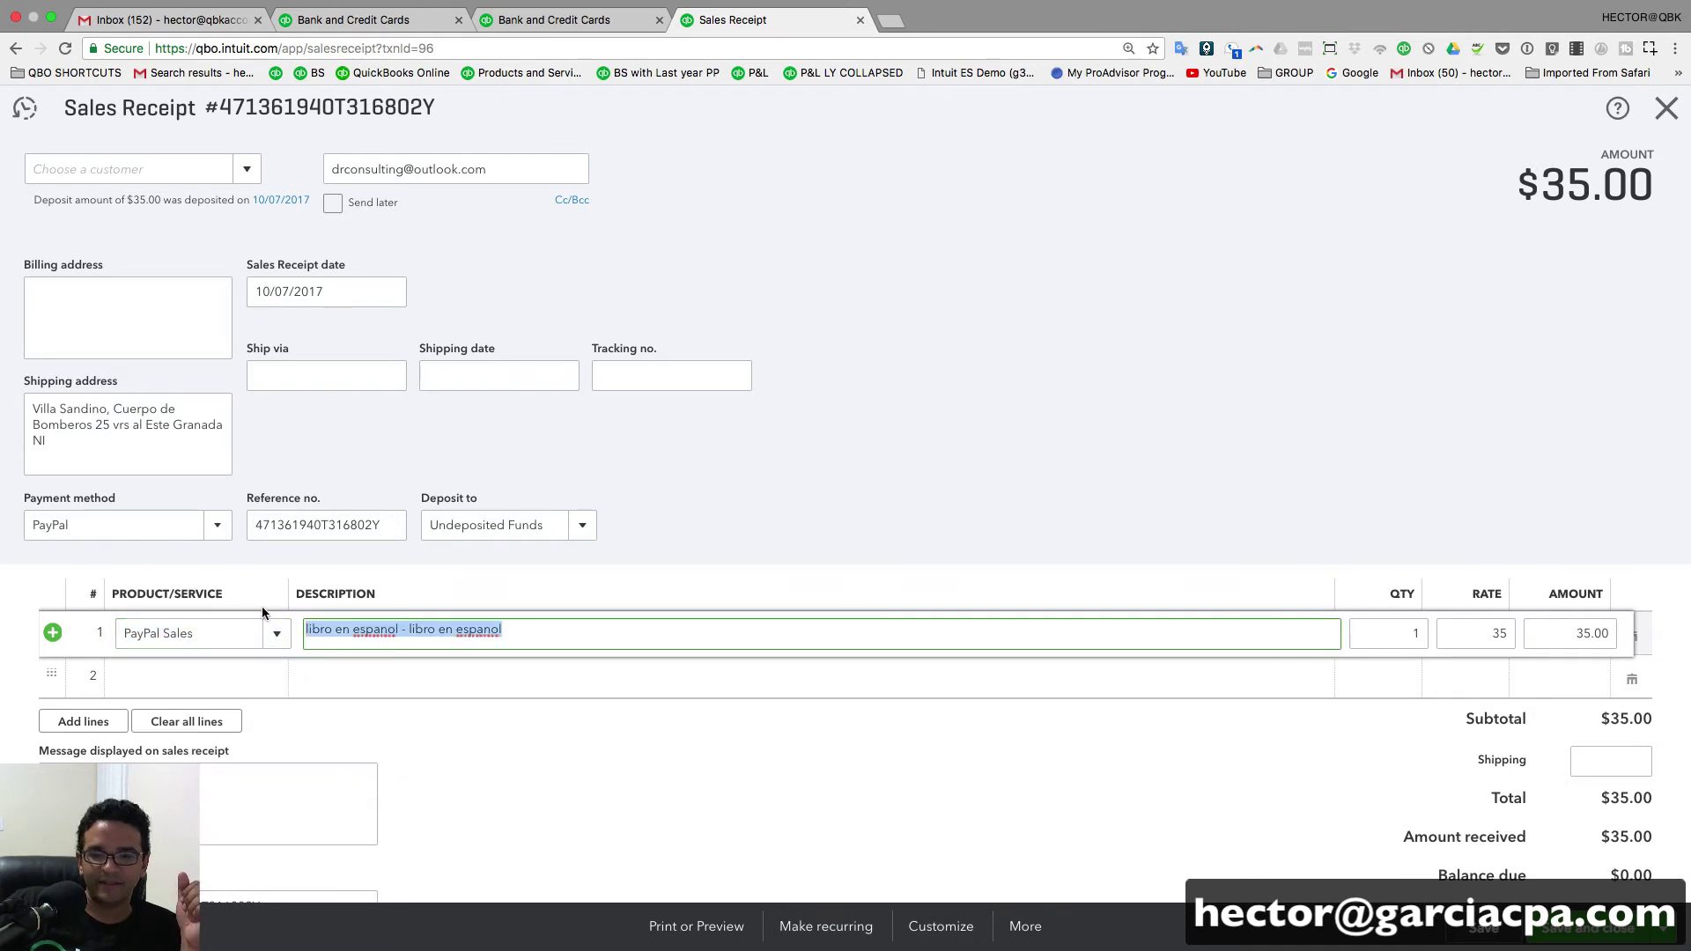
left_click(258, 519)
left_click(582, 527)
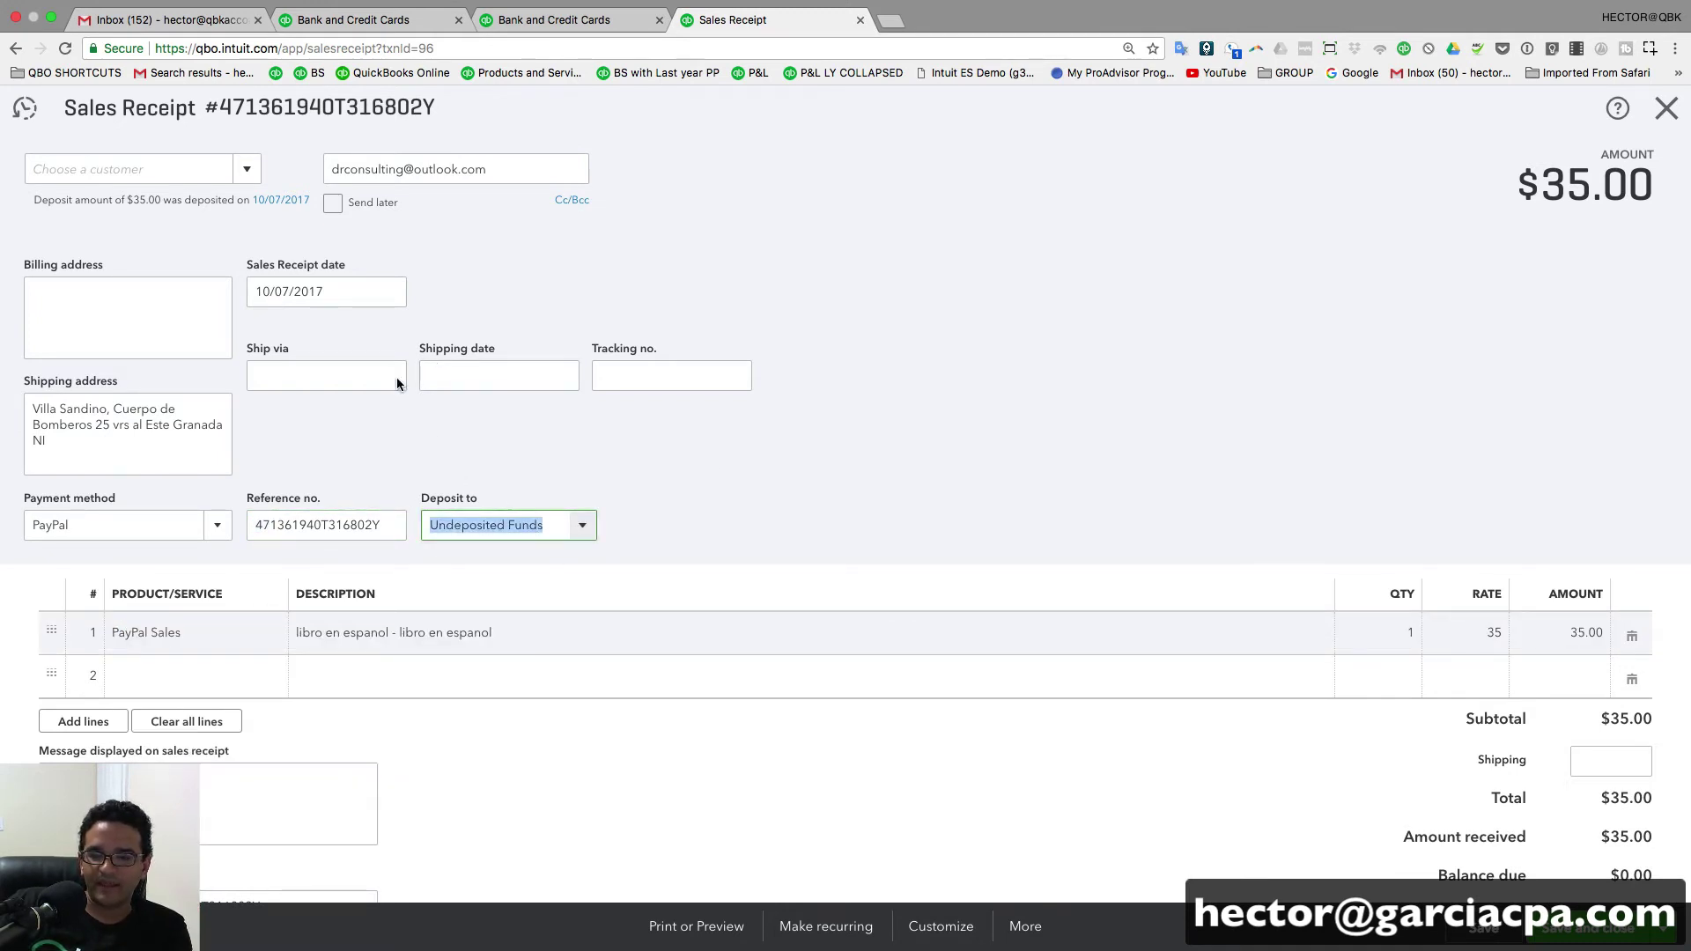
- Scroll to the receipt's memo and select the PayPal link
scroll(546, 535, "down", 1)
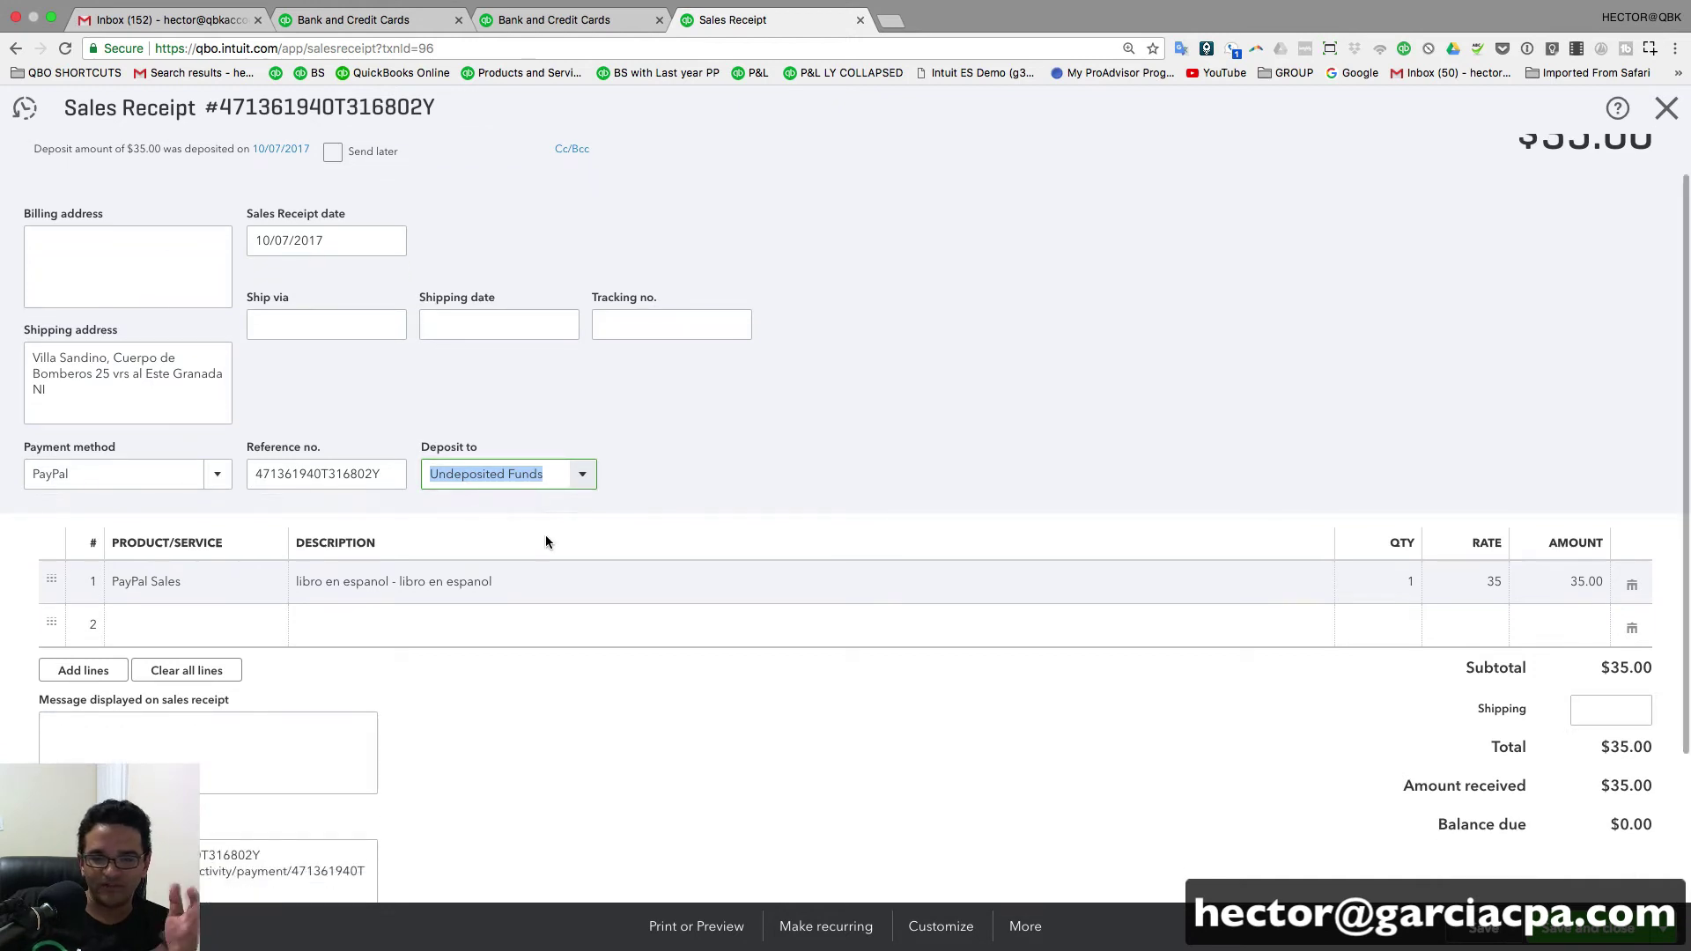
scroll(546, 536, "down", 2)
scroll(546, 543, "up", 3)
scroll(546, 538, "down", 6)
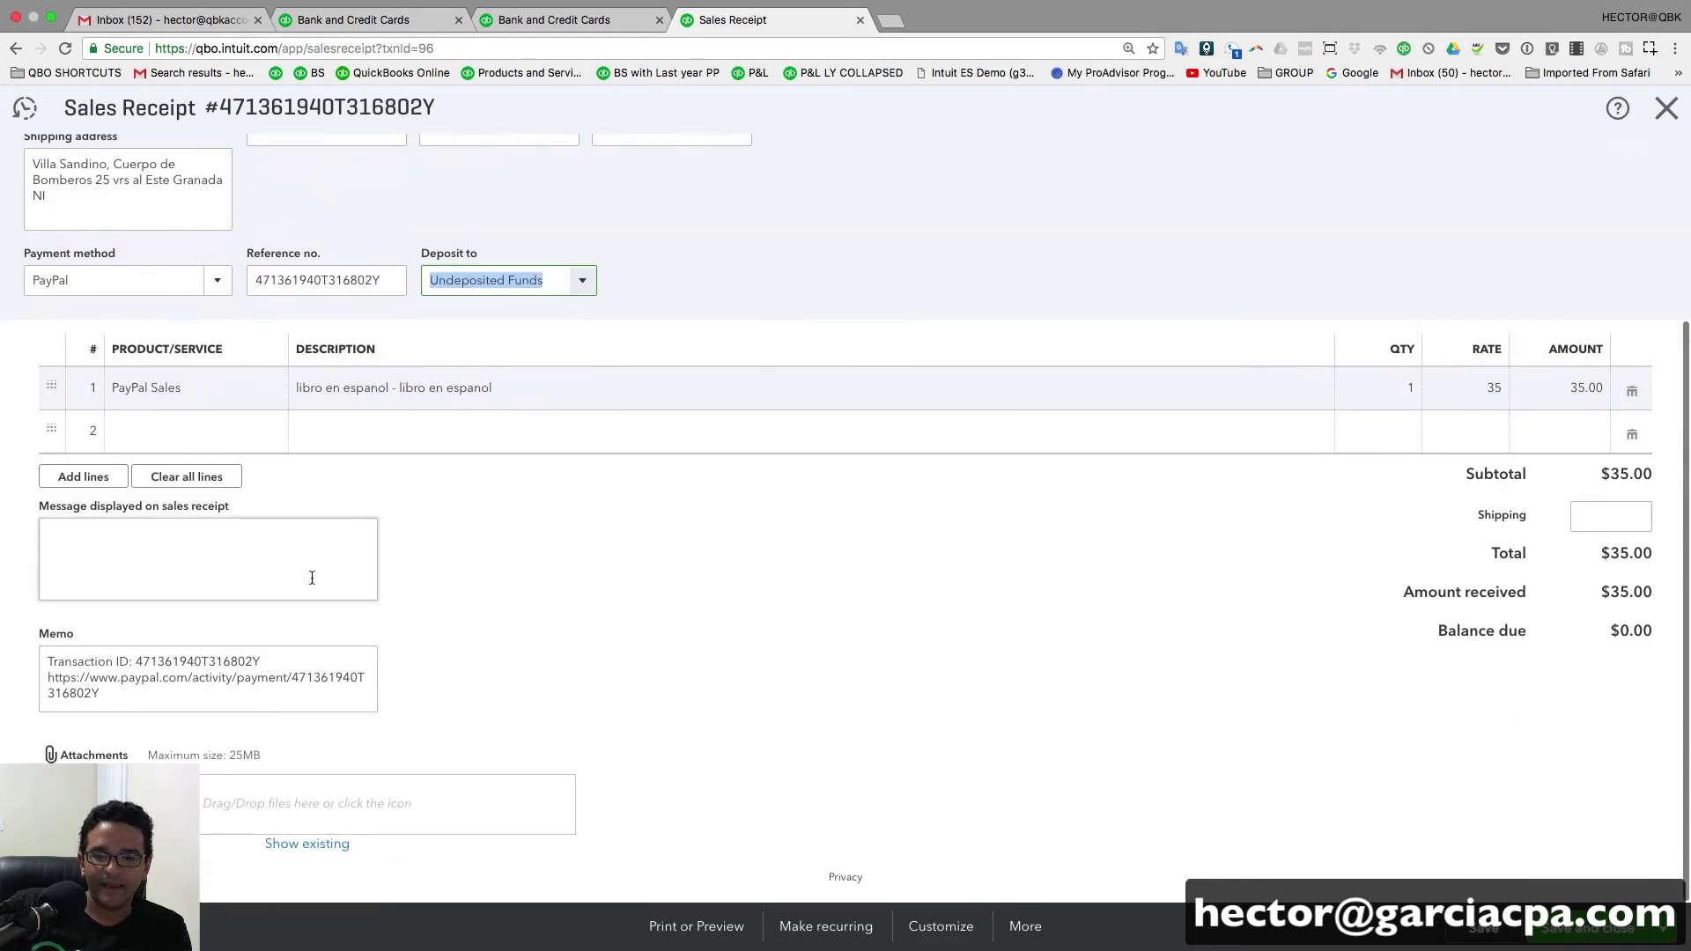
scroll(483, 600, "up", 2)
scroll(482, 599, "up", 4)
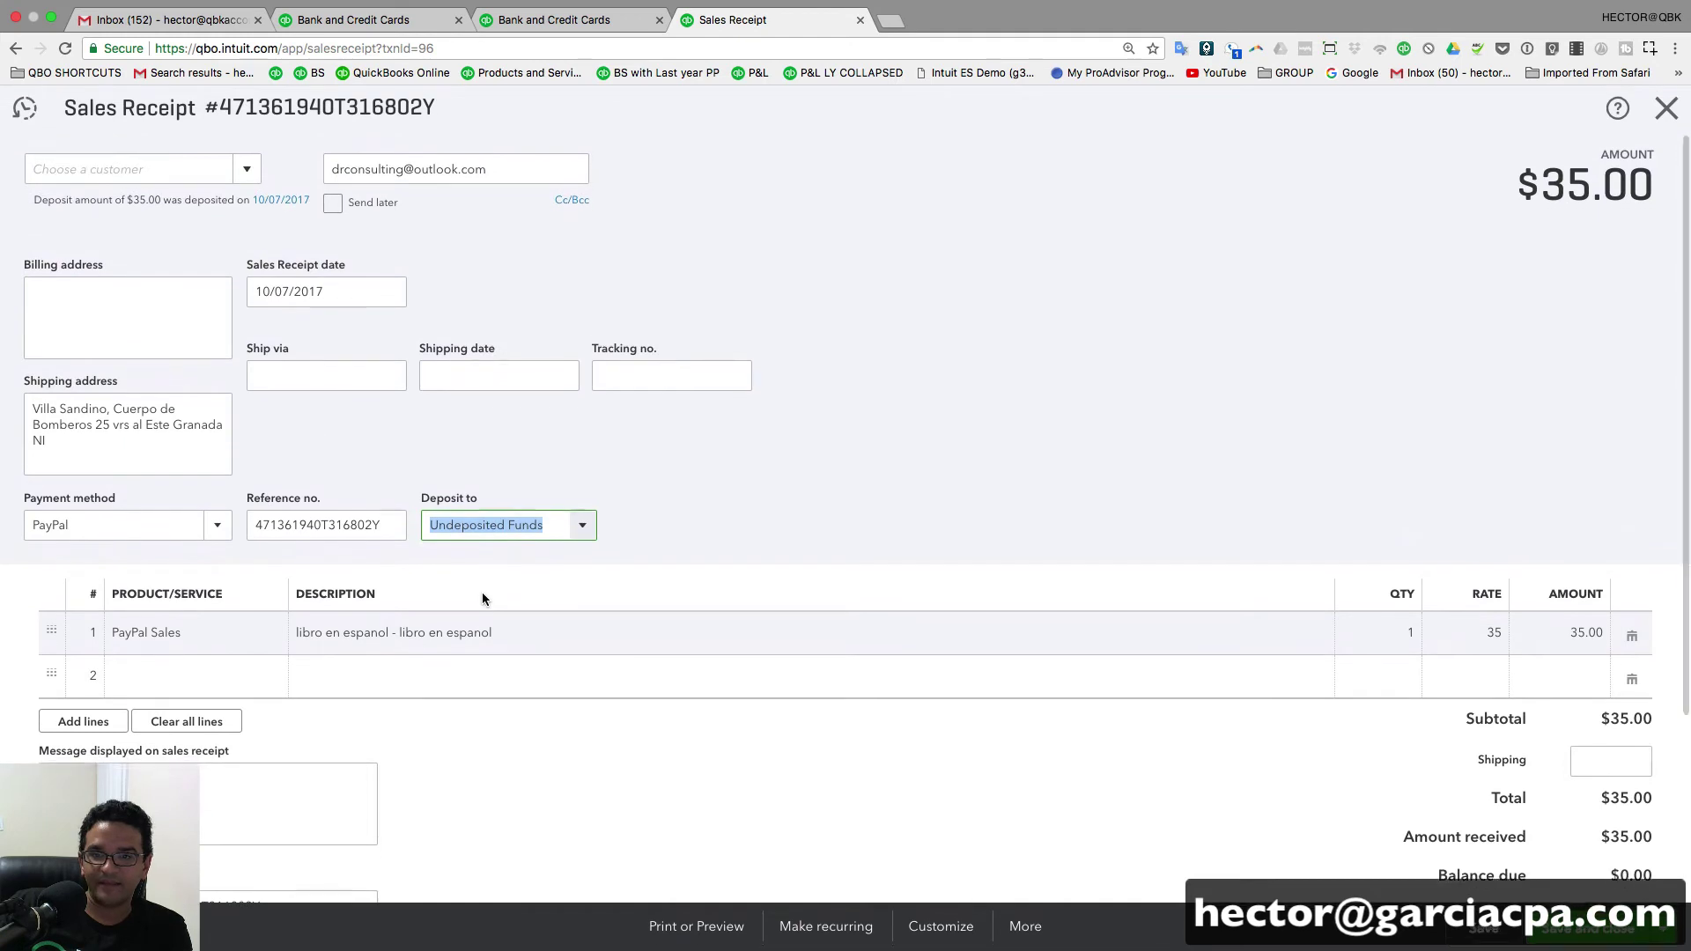
scroll(243, 671, "down", 2)
scroll(243, 671, "down", 4)
left_click_drag(102, 693, 30, 685)
right_click(69, 676)
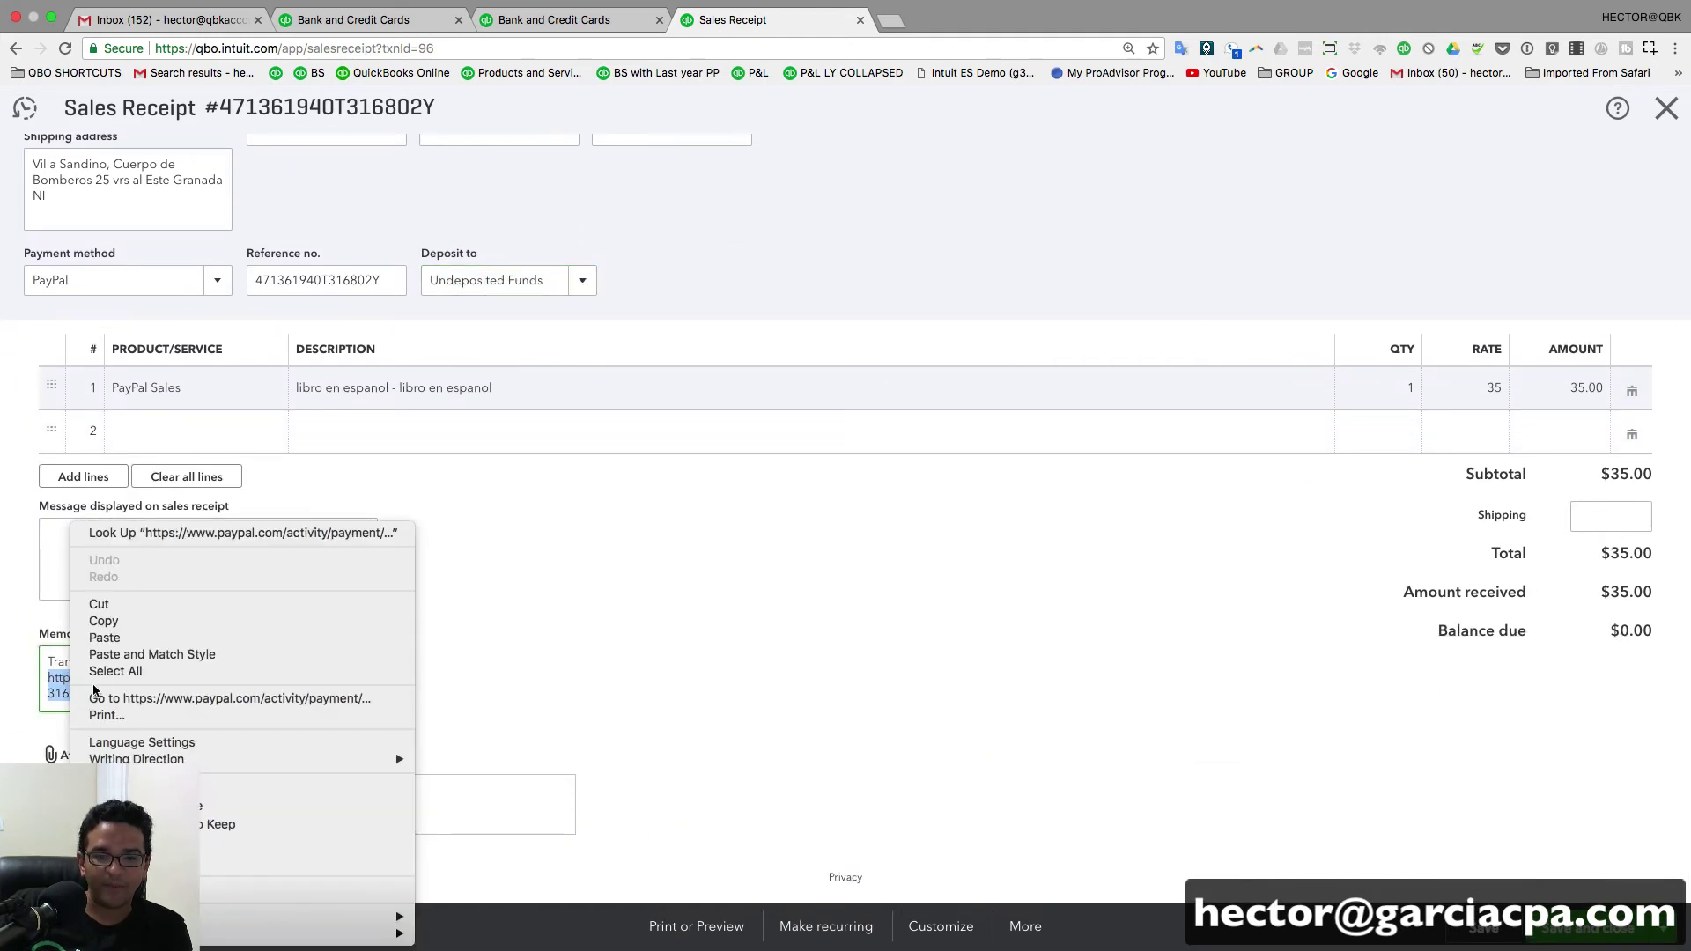
left_click(119, 622)
left_click(568, 22)
right_click(468, 48)
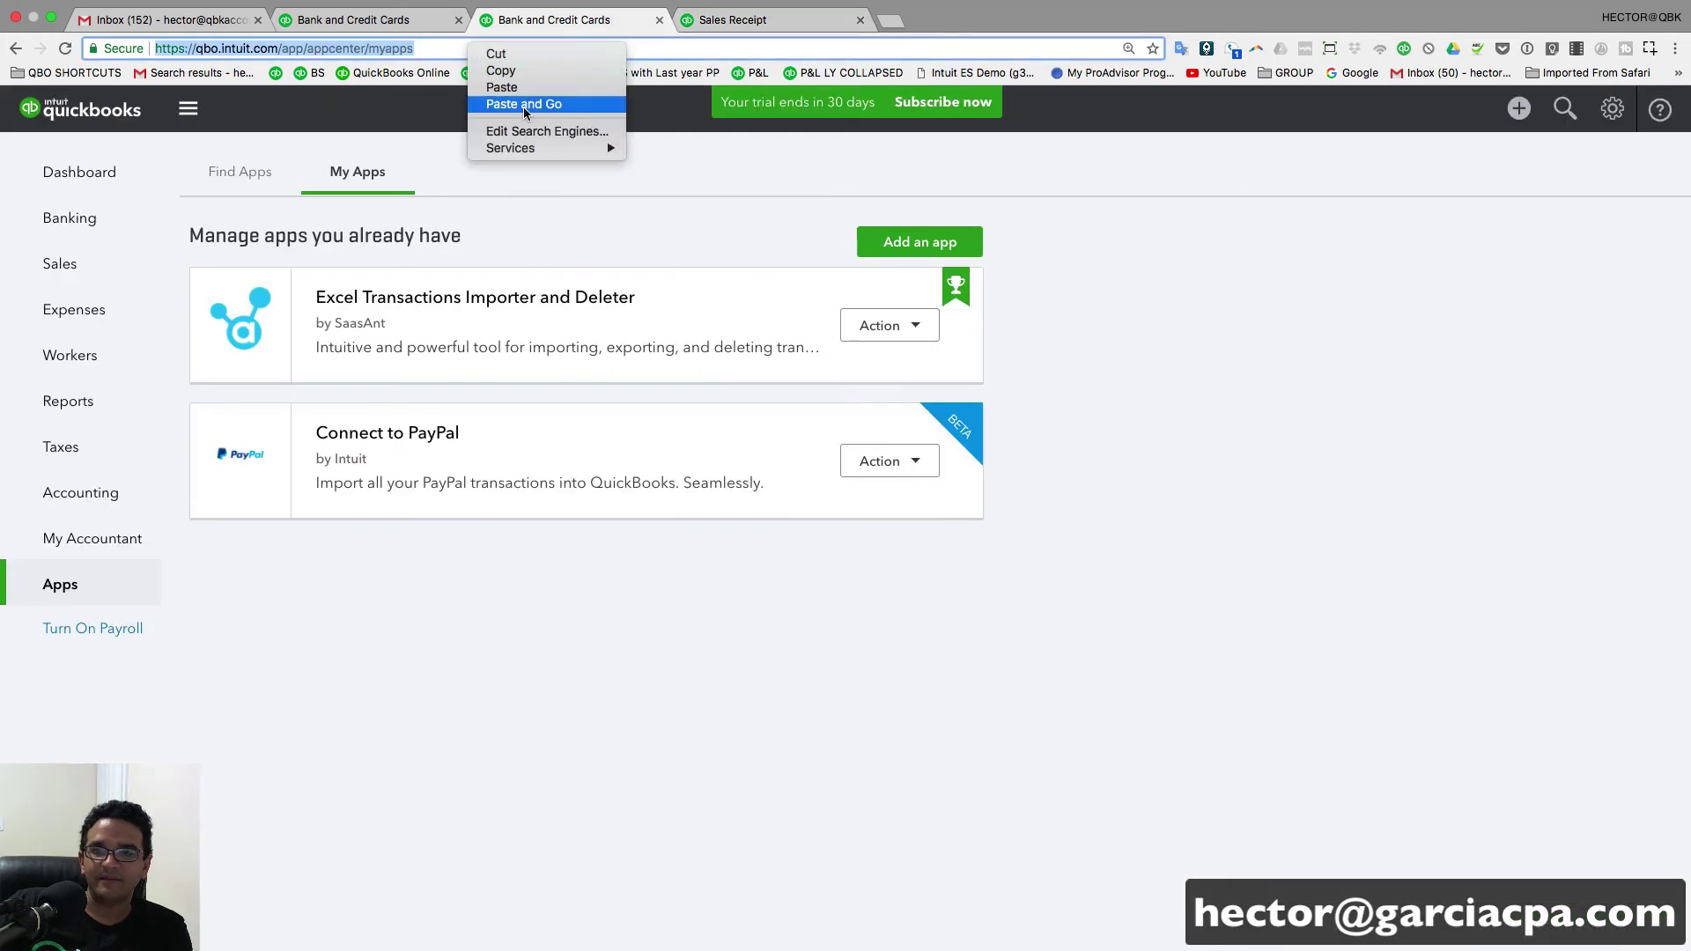
left_click(532, 104)
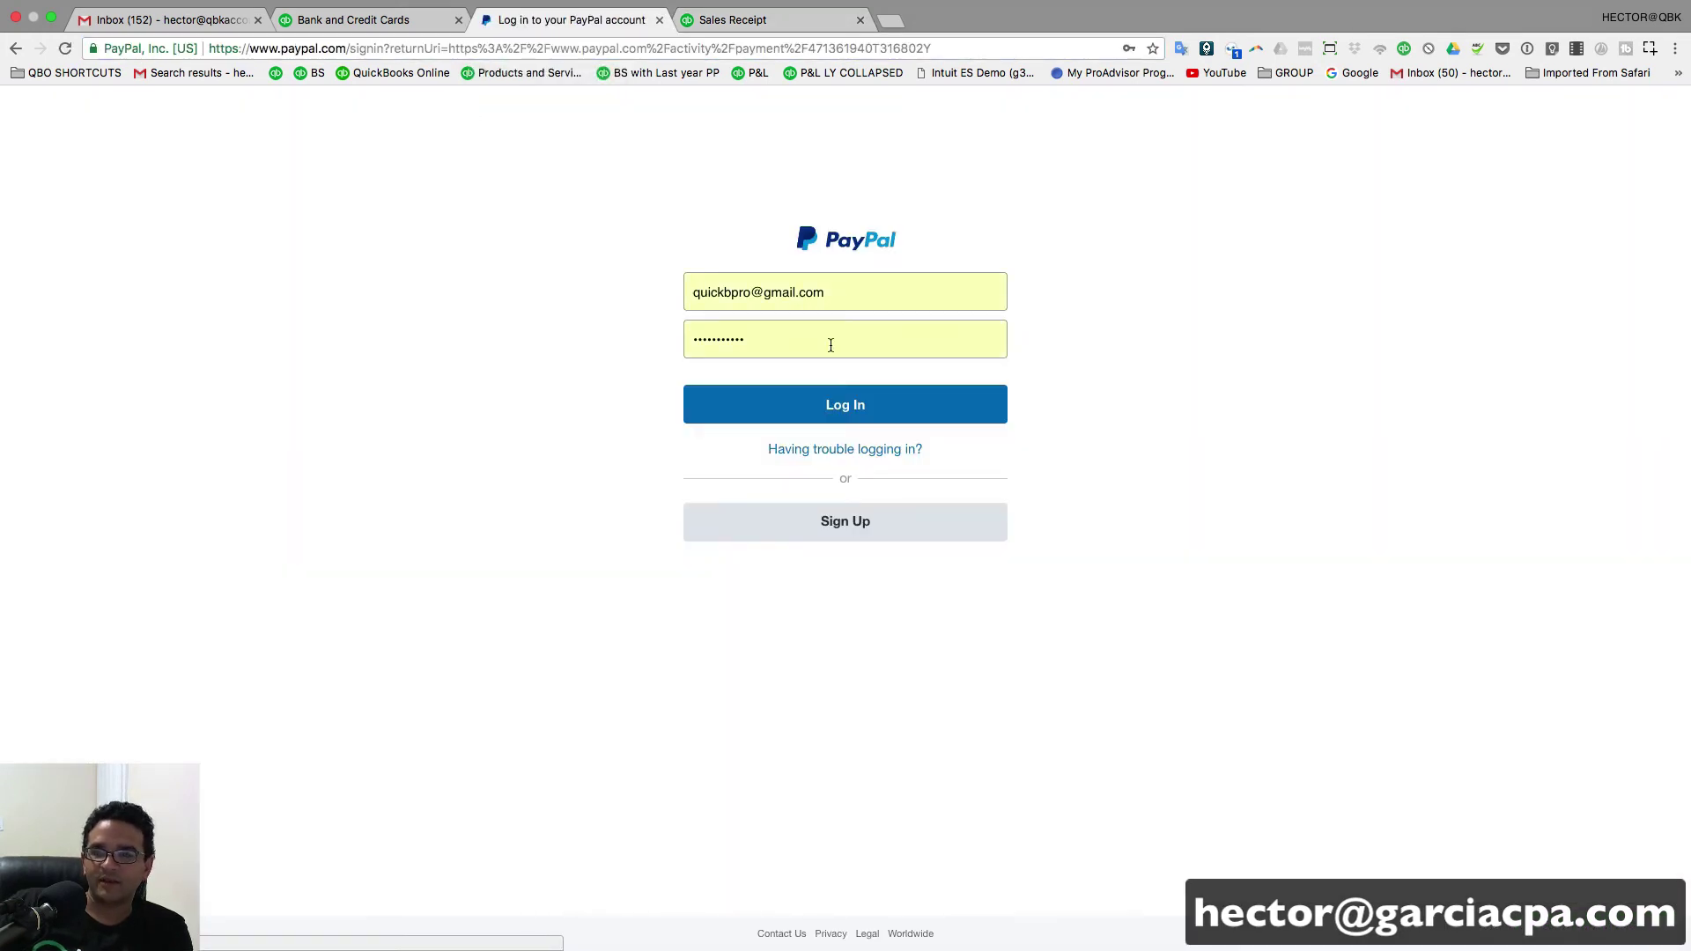
left_click(847, 401)
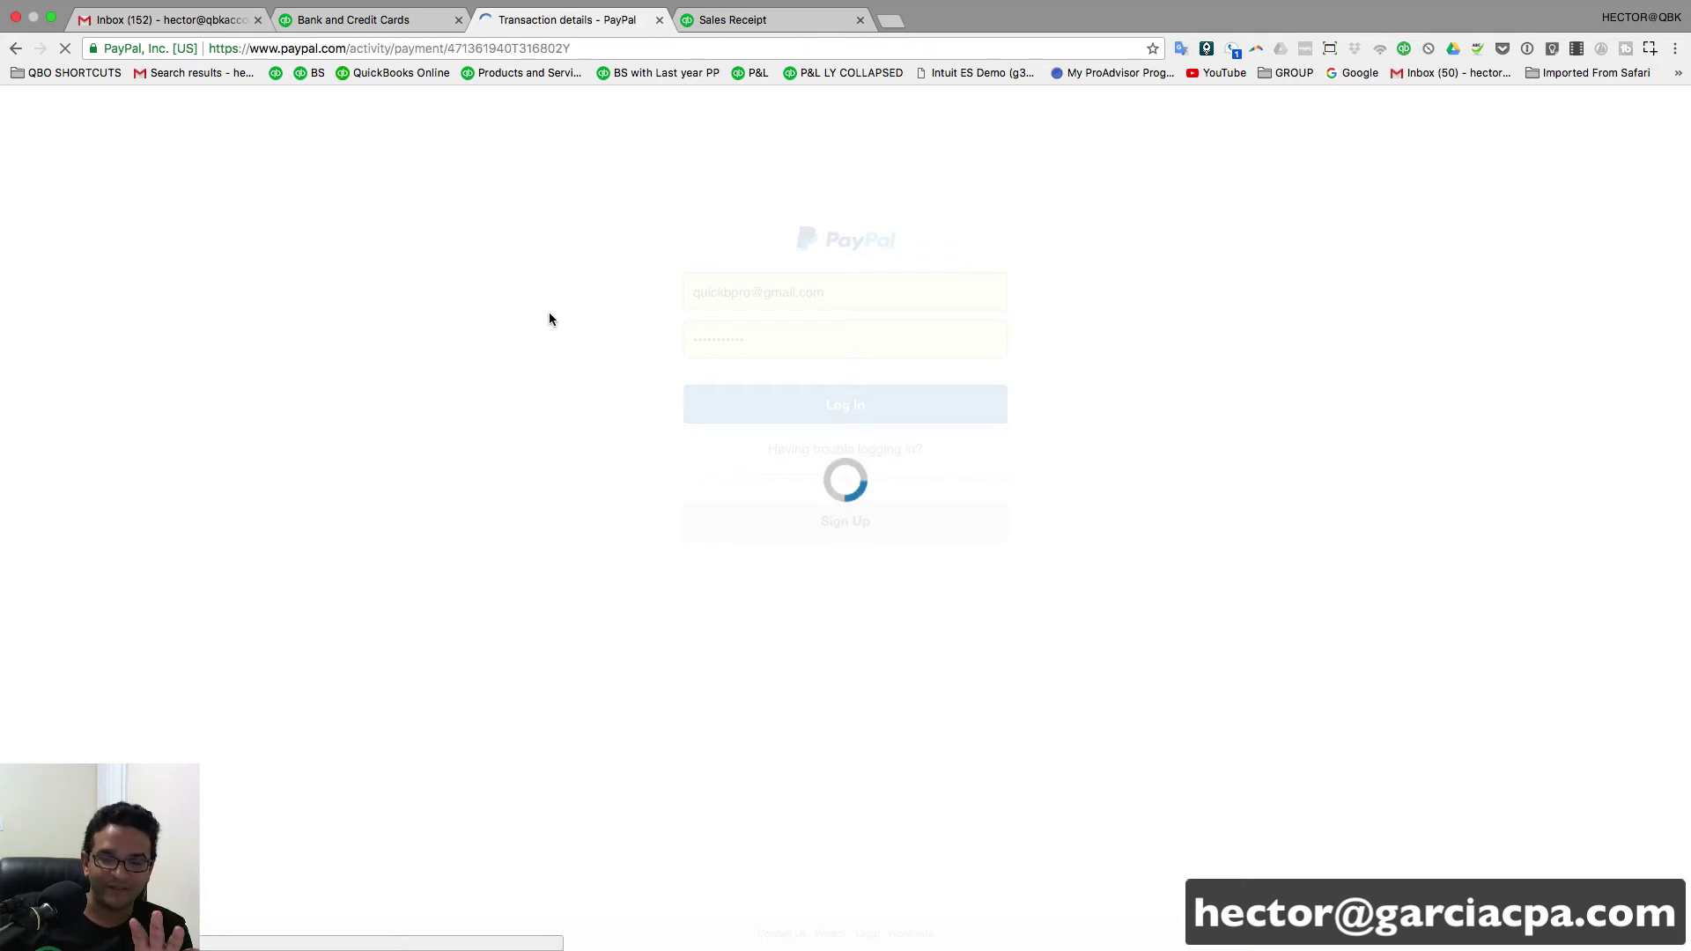
scroll(993, 625, "down", 3)
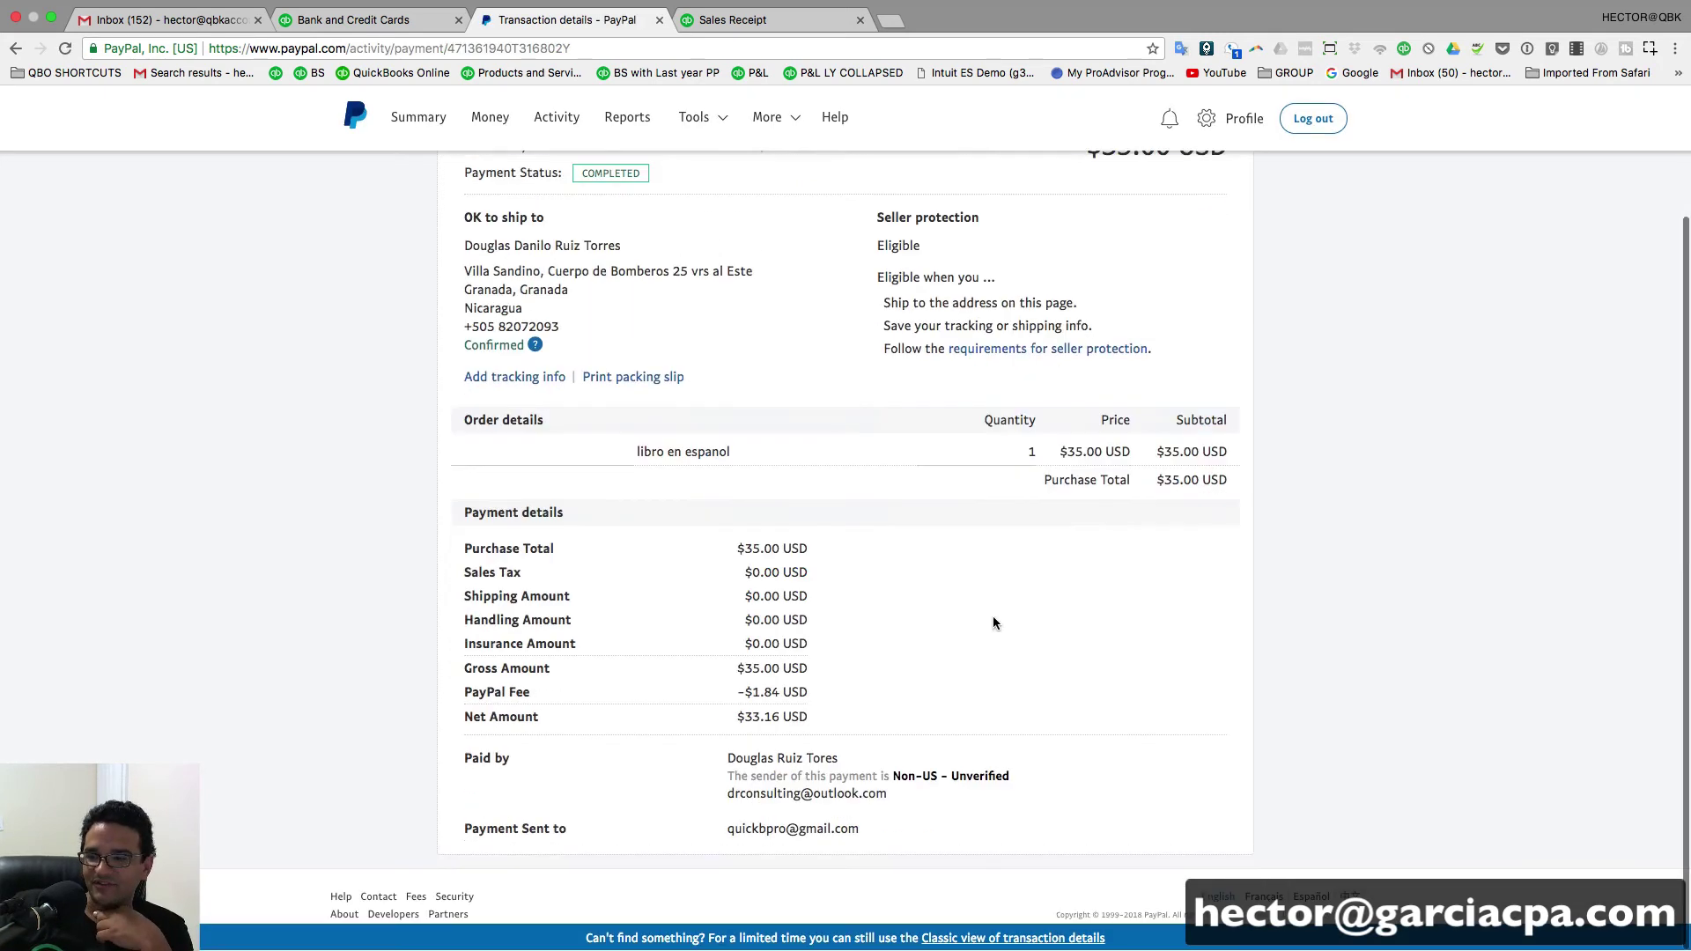
scroll(1023, 481, "up", 3)
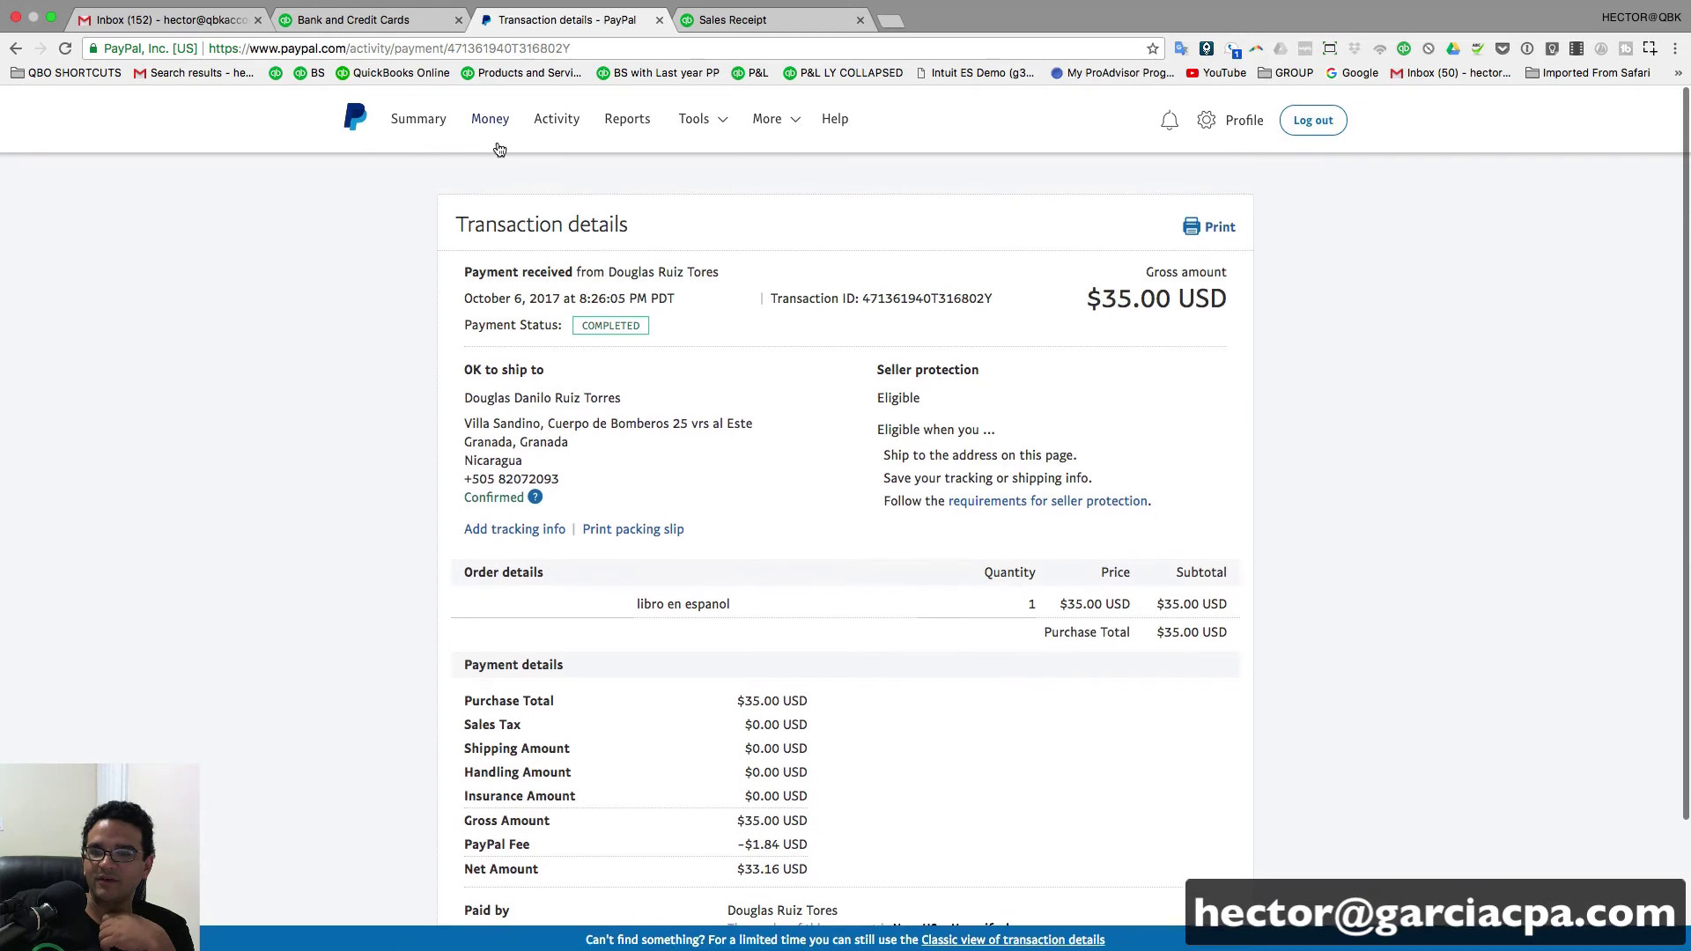
- Save and close the $35.00 PayPal sales receipt, then scroll back down the PayPal Bank review list
left_click(729, 21)
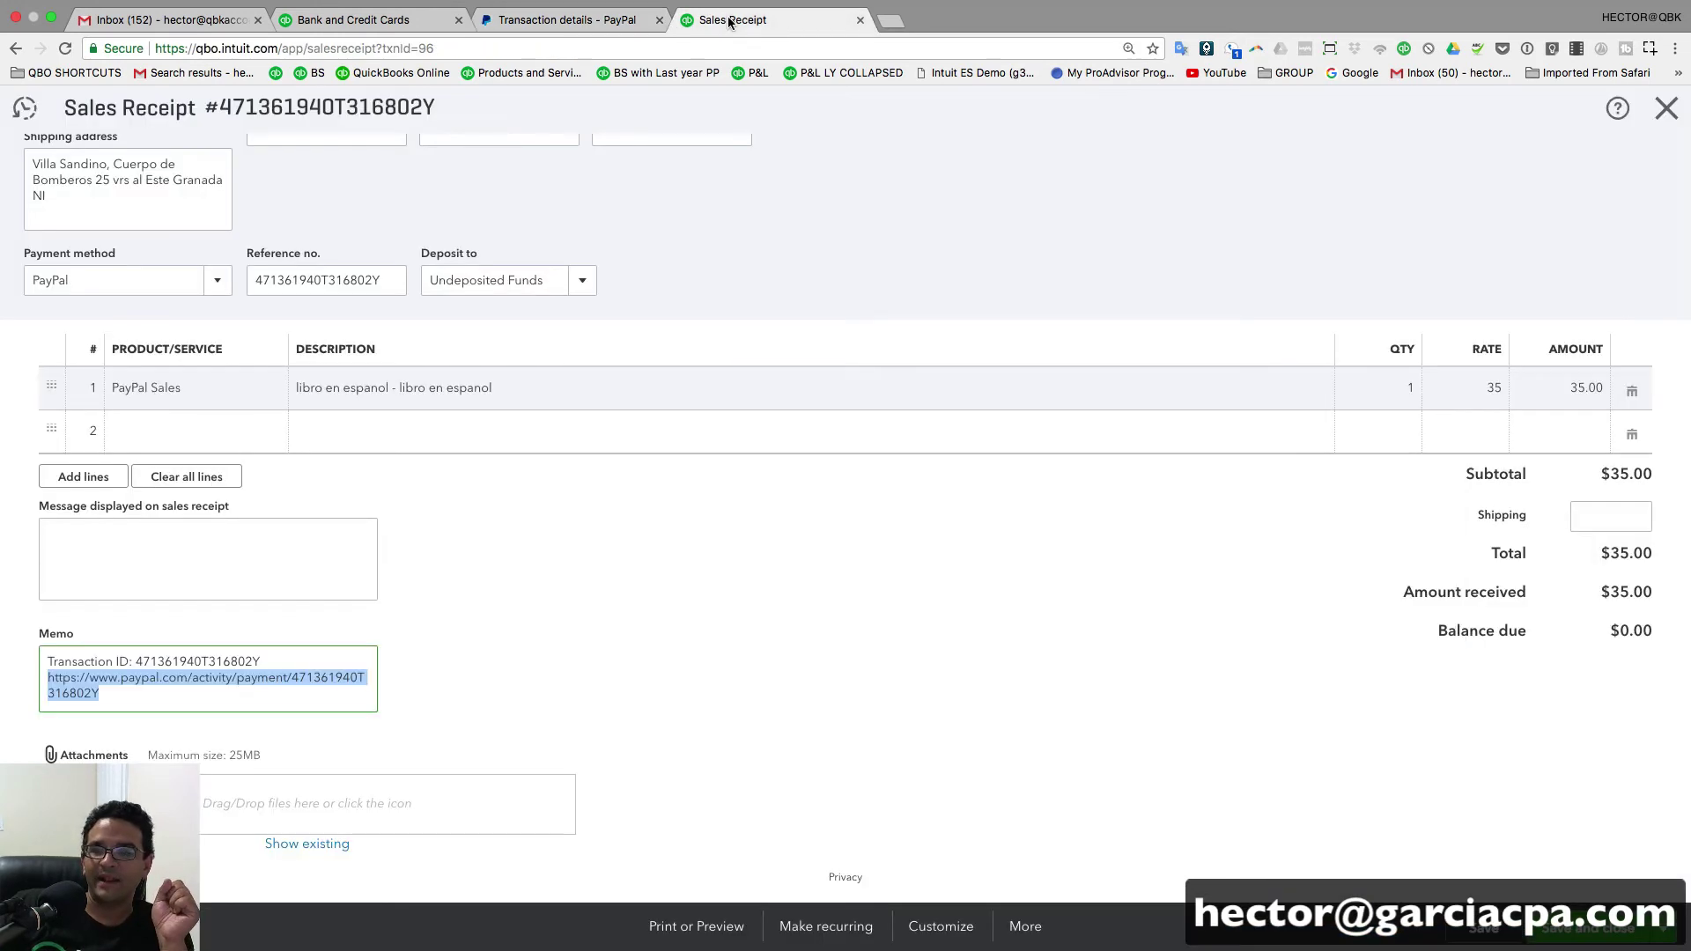
left_click(686, 613)
scroll(687, 613, "up", 3)
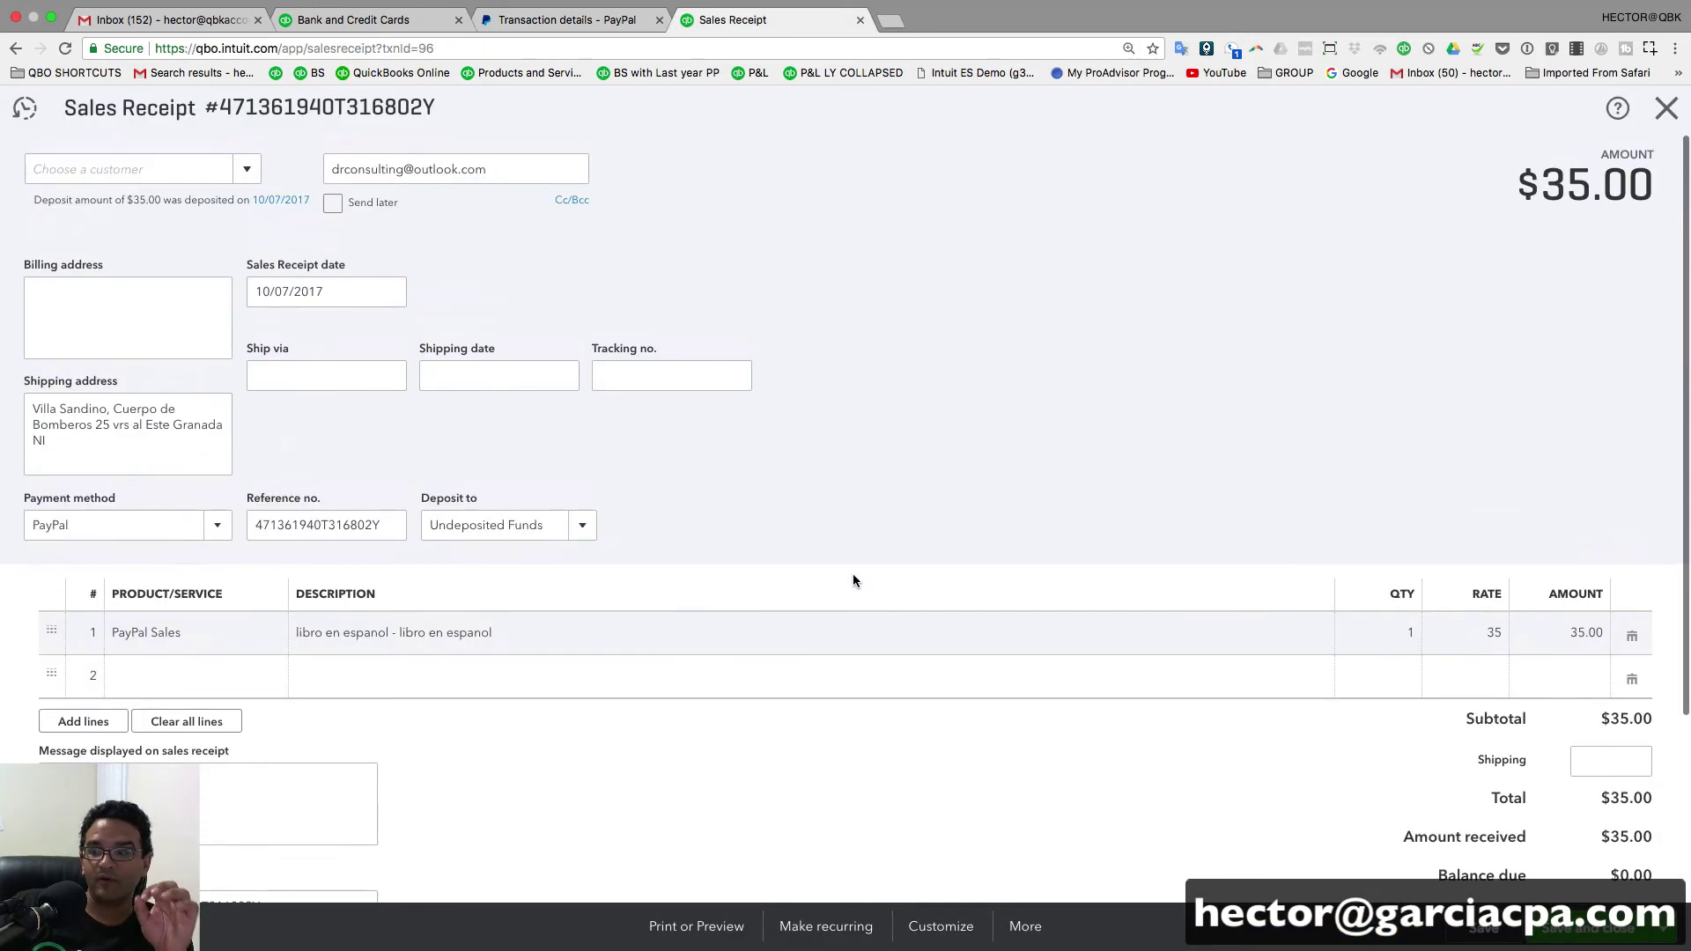
left_click(1590, 928)
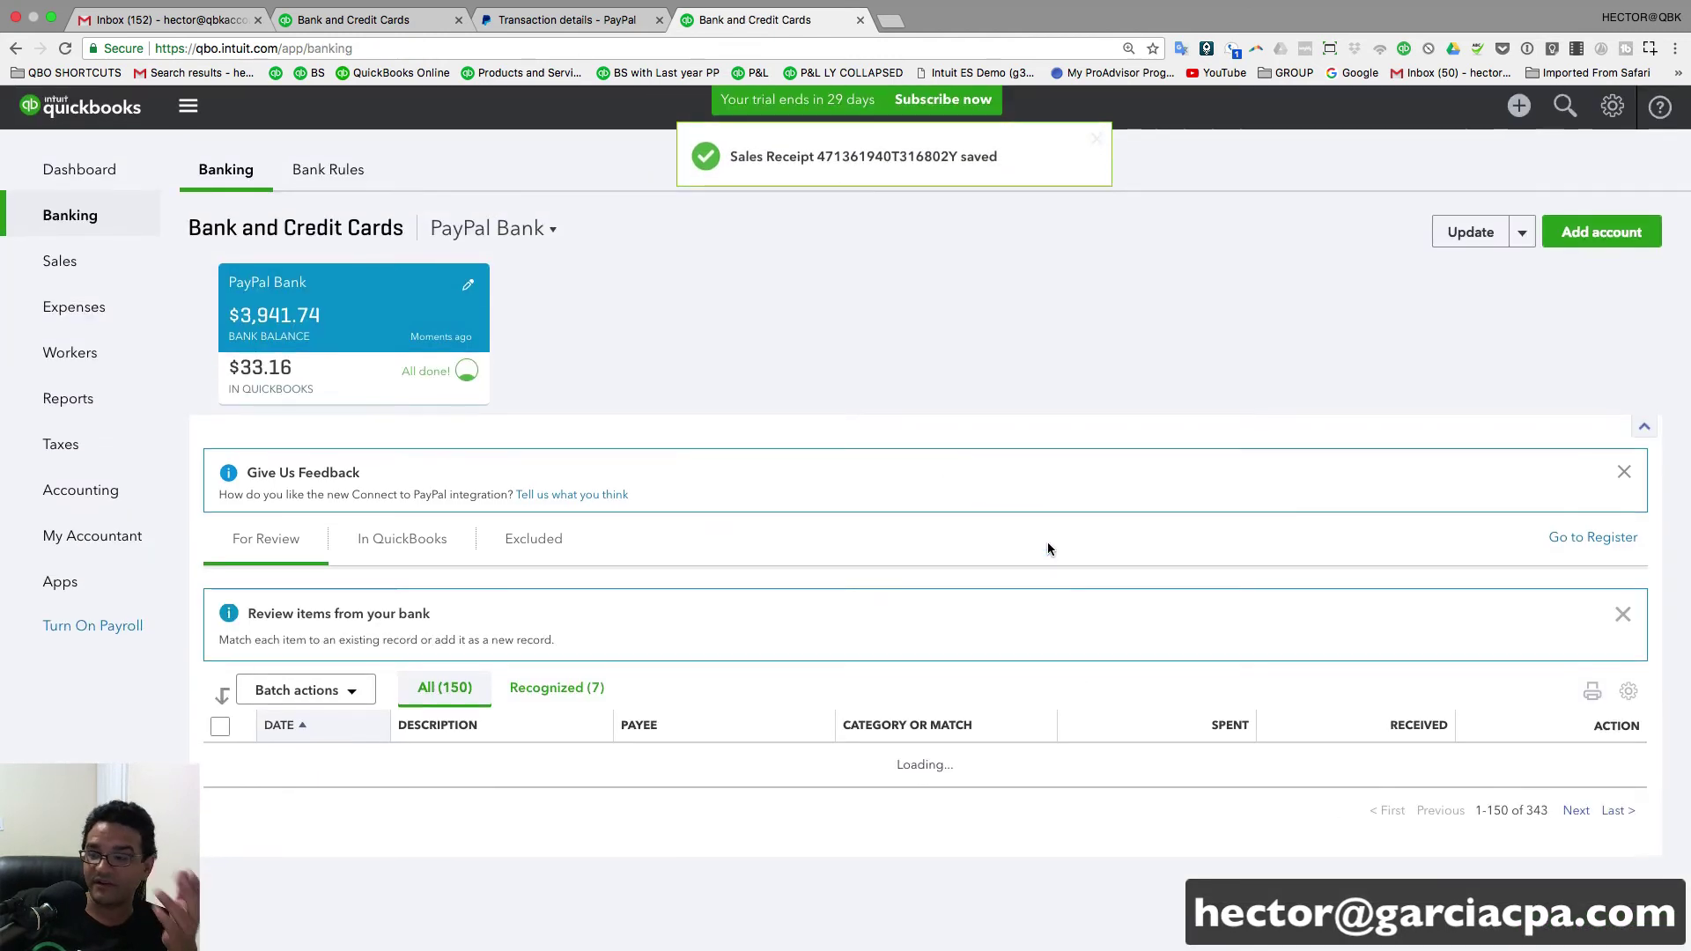
scroll(1046, 541, "down", 5)
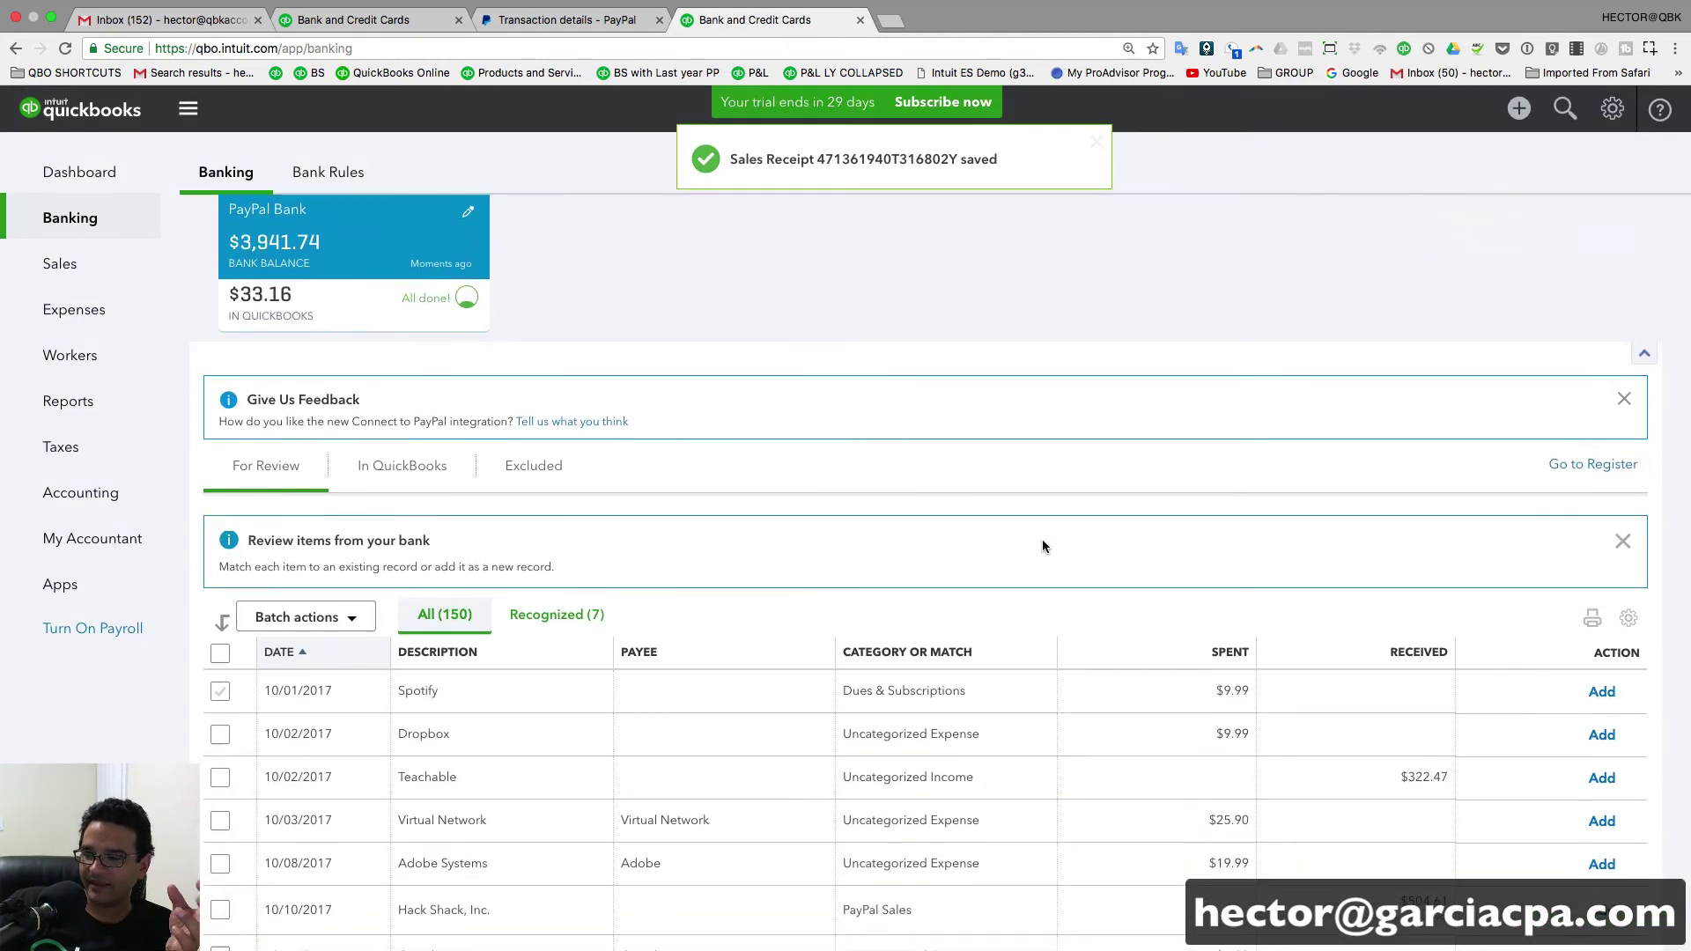
- Expand the $9.99 Spotify charge and add 'Spotify USA Inc', copied from the bank detail, as a new payee
left_click(802, 527)
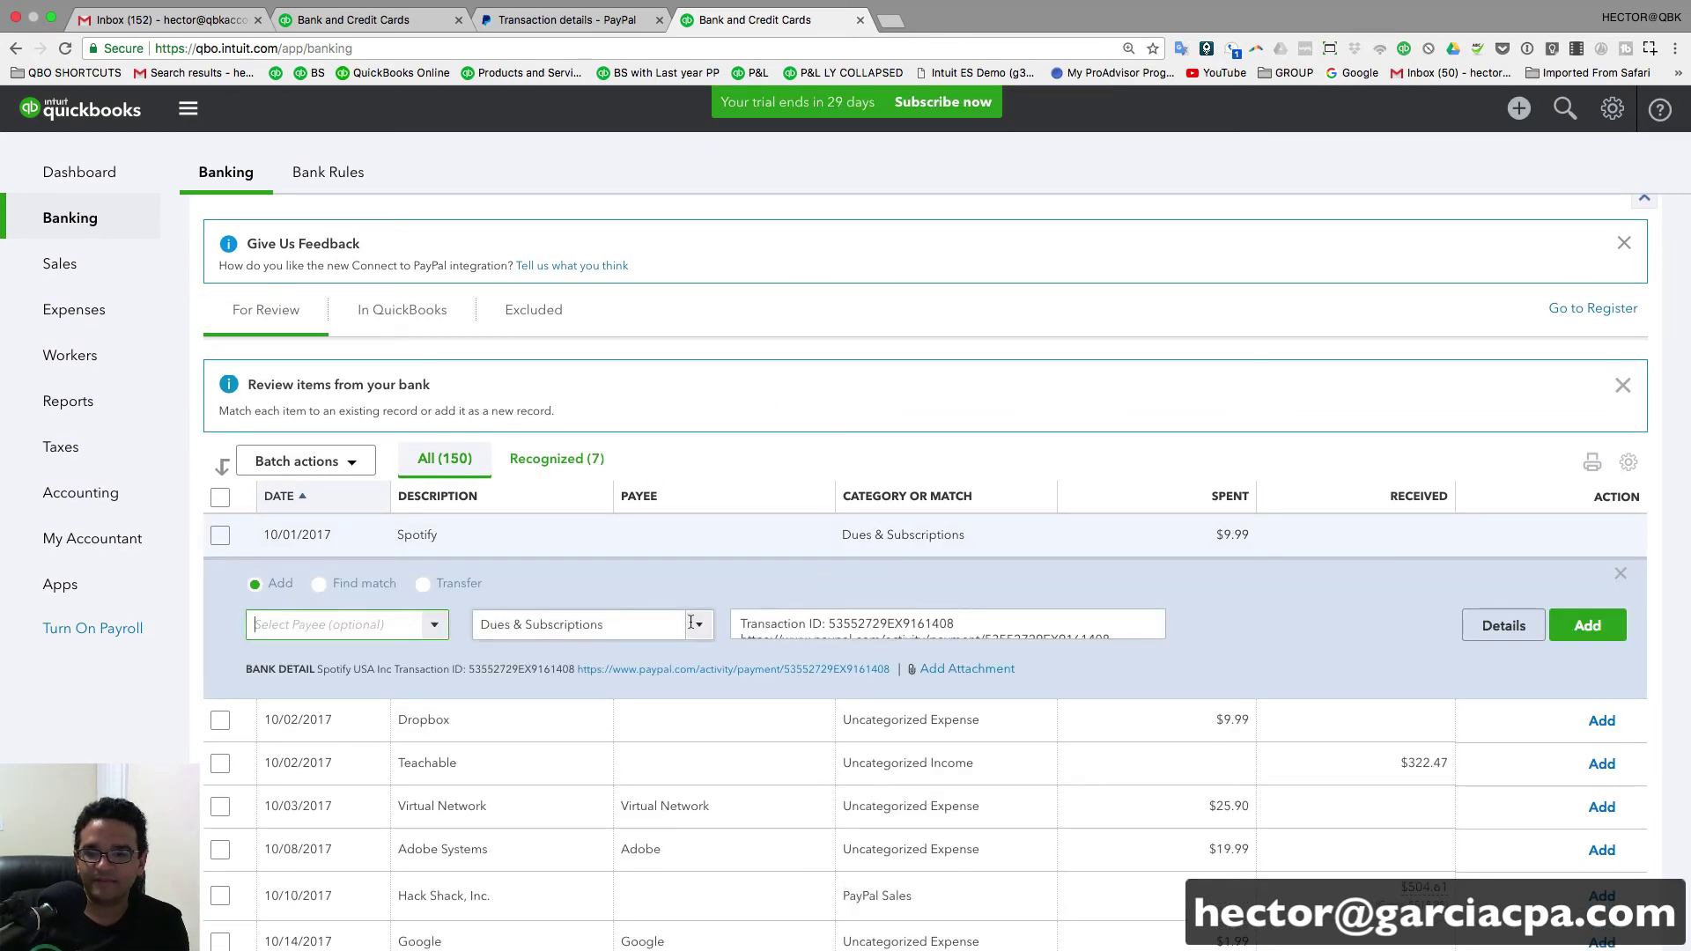
left_click_drag(317, 669, 392, 667)
right_click(392, 667)
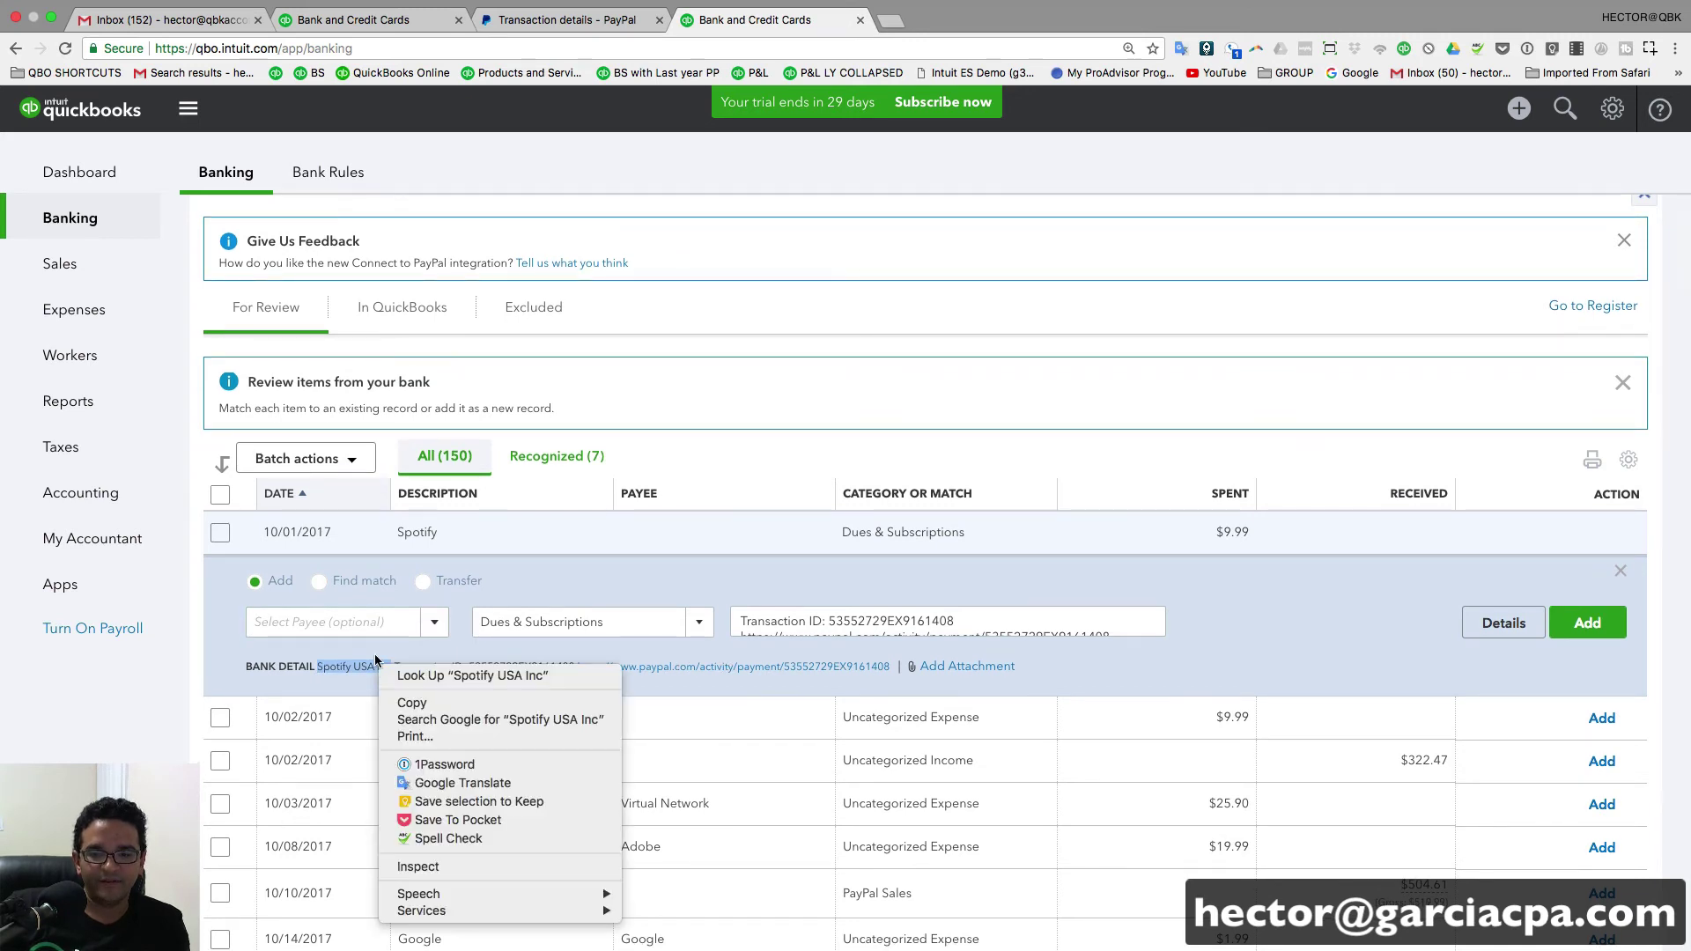
left_click(414, 703)
right_click(324, 623)
left_click(359, 708)
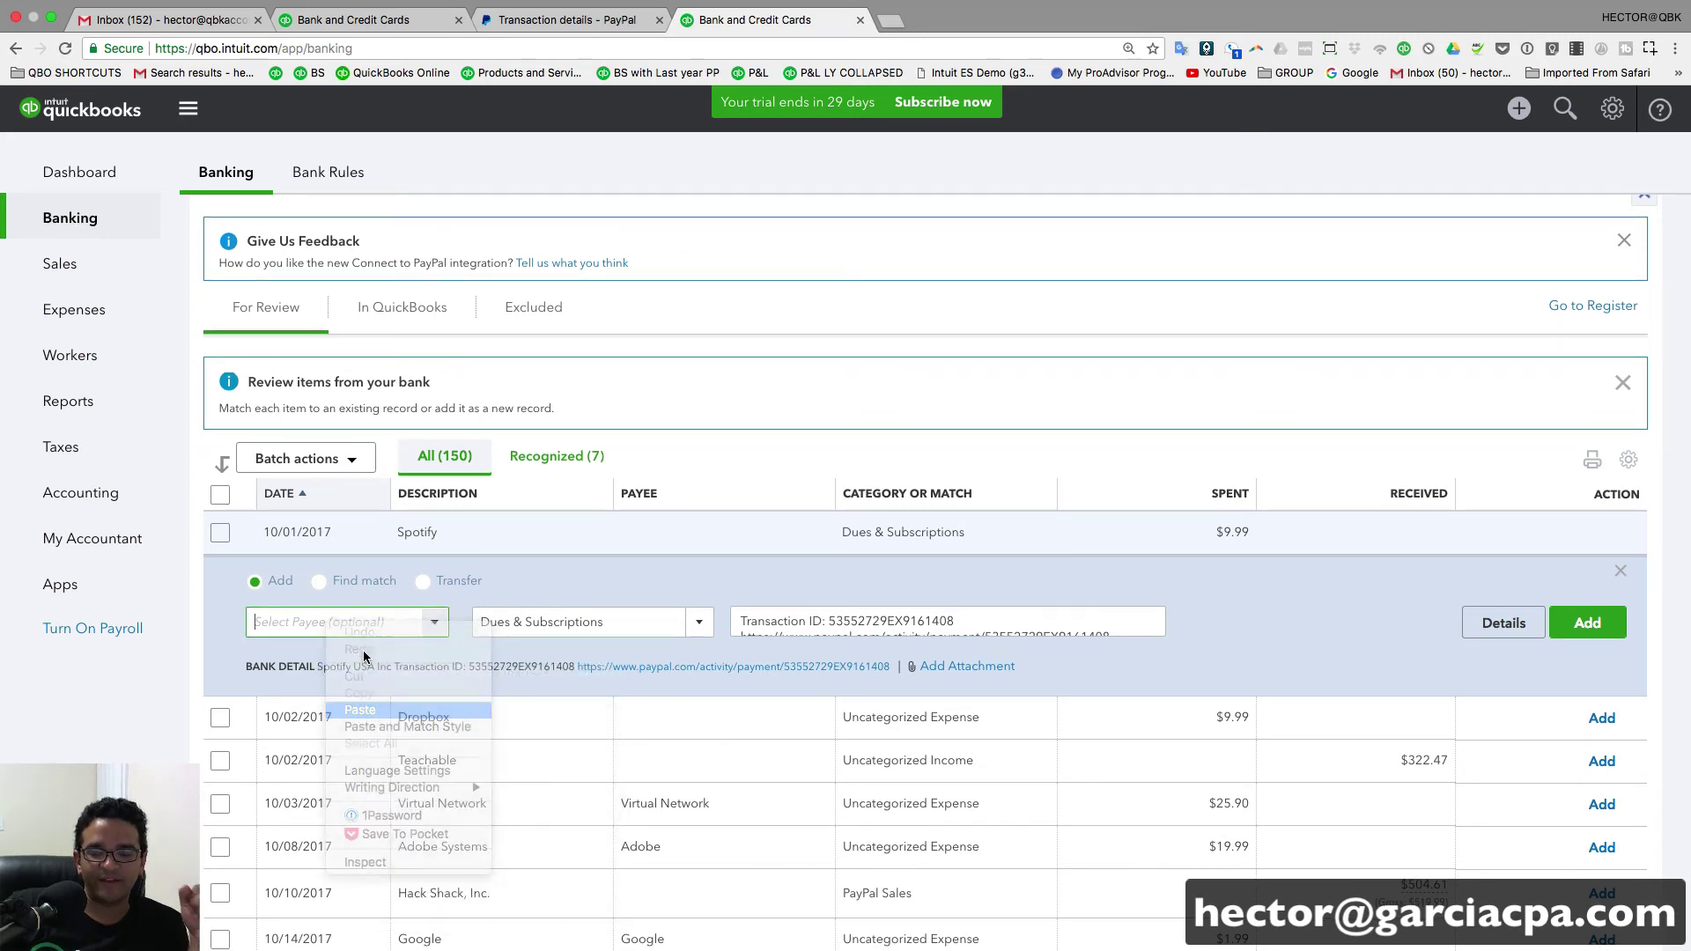
left_click(640, 619)
right_click(357, 616)
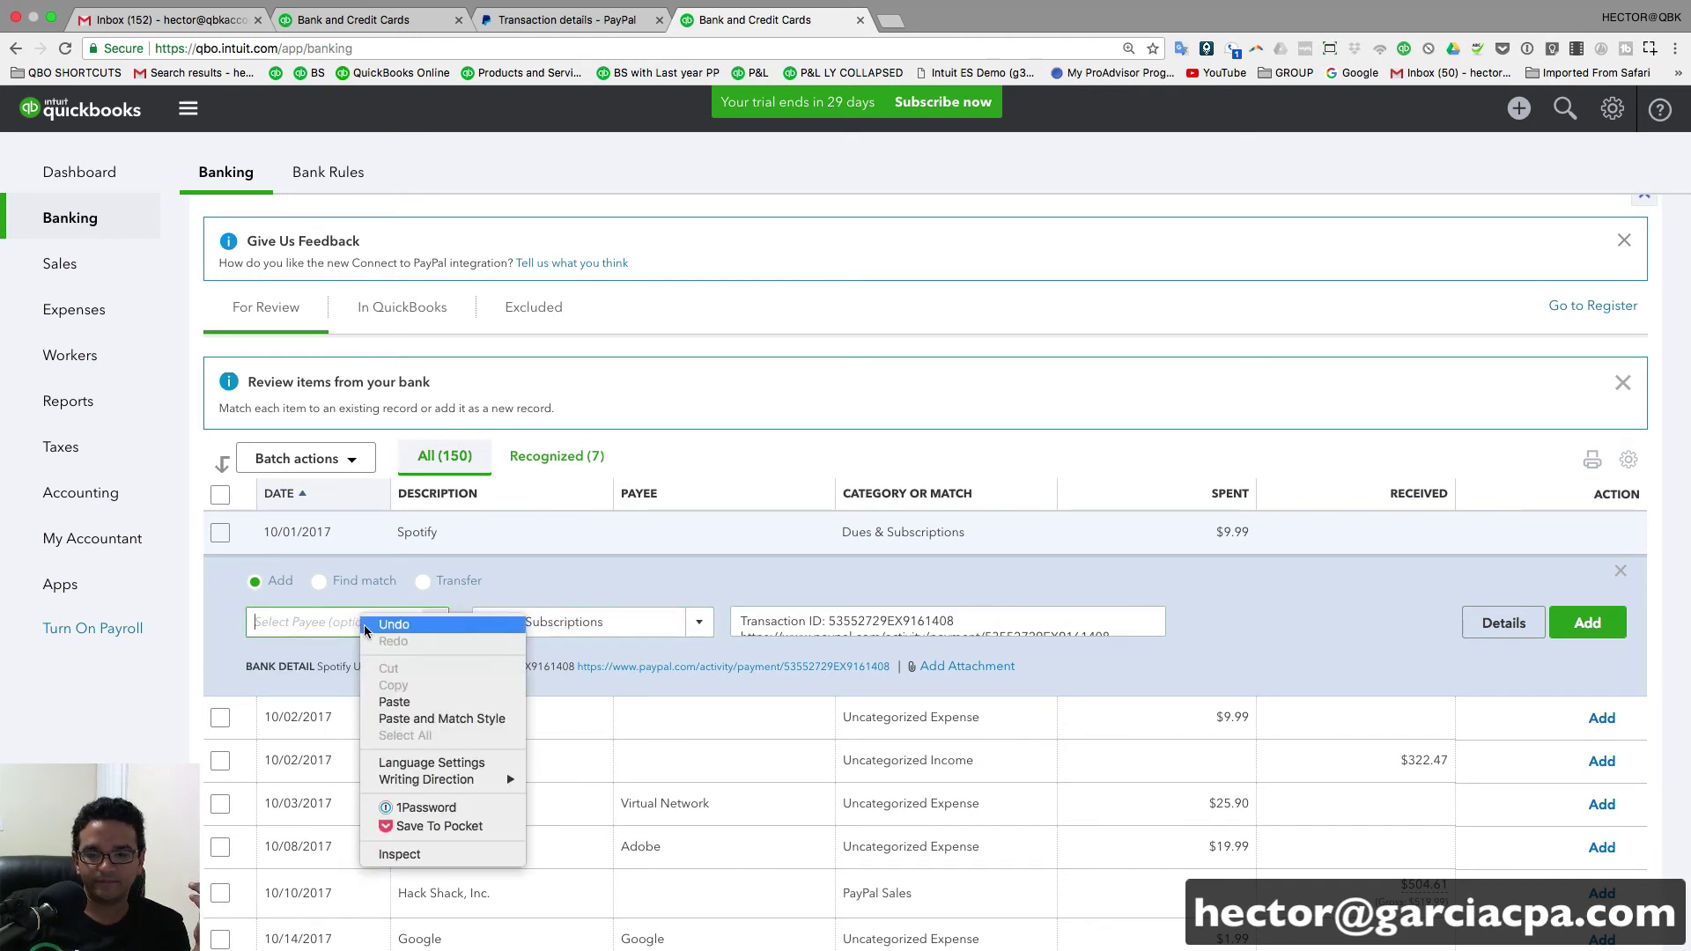
left_click(387, 700)
left_click(430, 622)
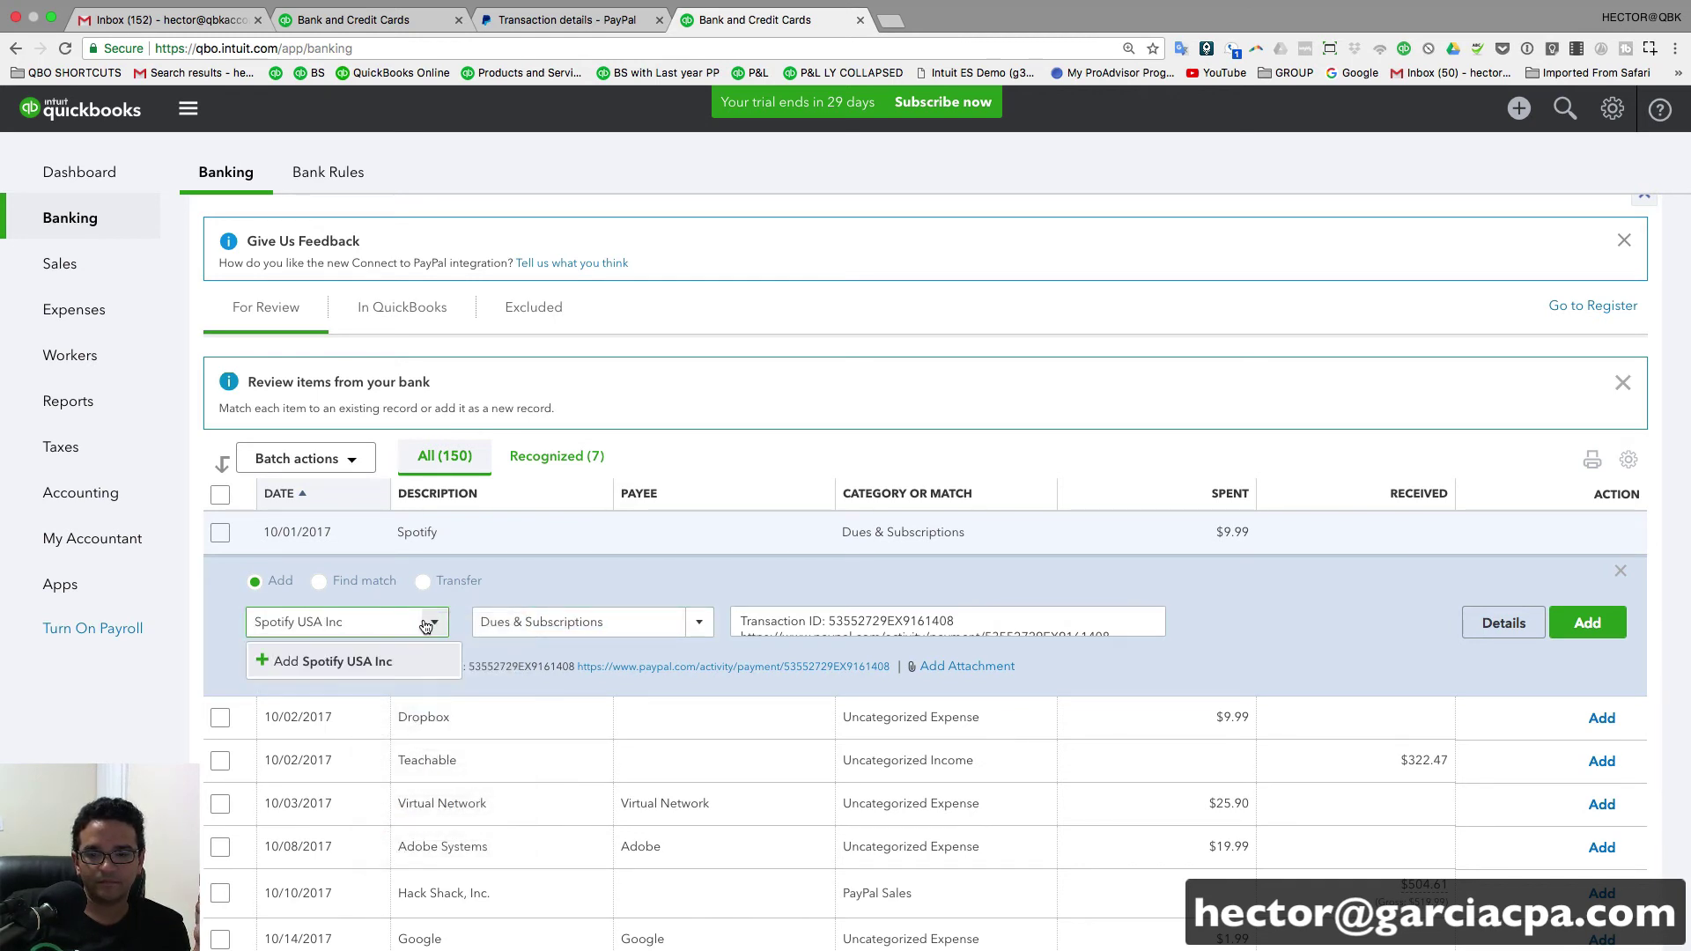
left_click(365, 666)
left_click(533, 465)
- Change the Spotify charge's category from Dues & Subscriptions to Advertising and add it
left_click(661, 621)
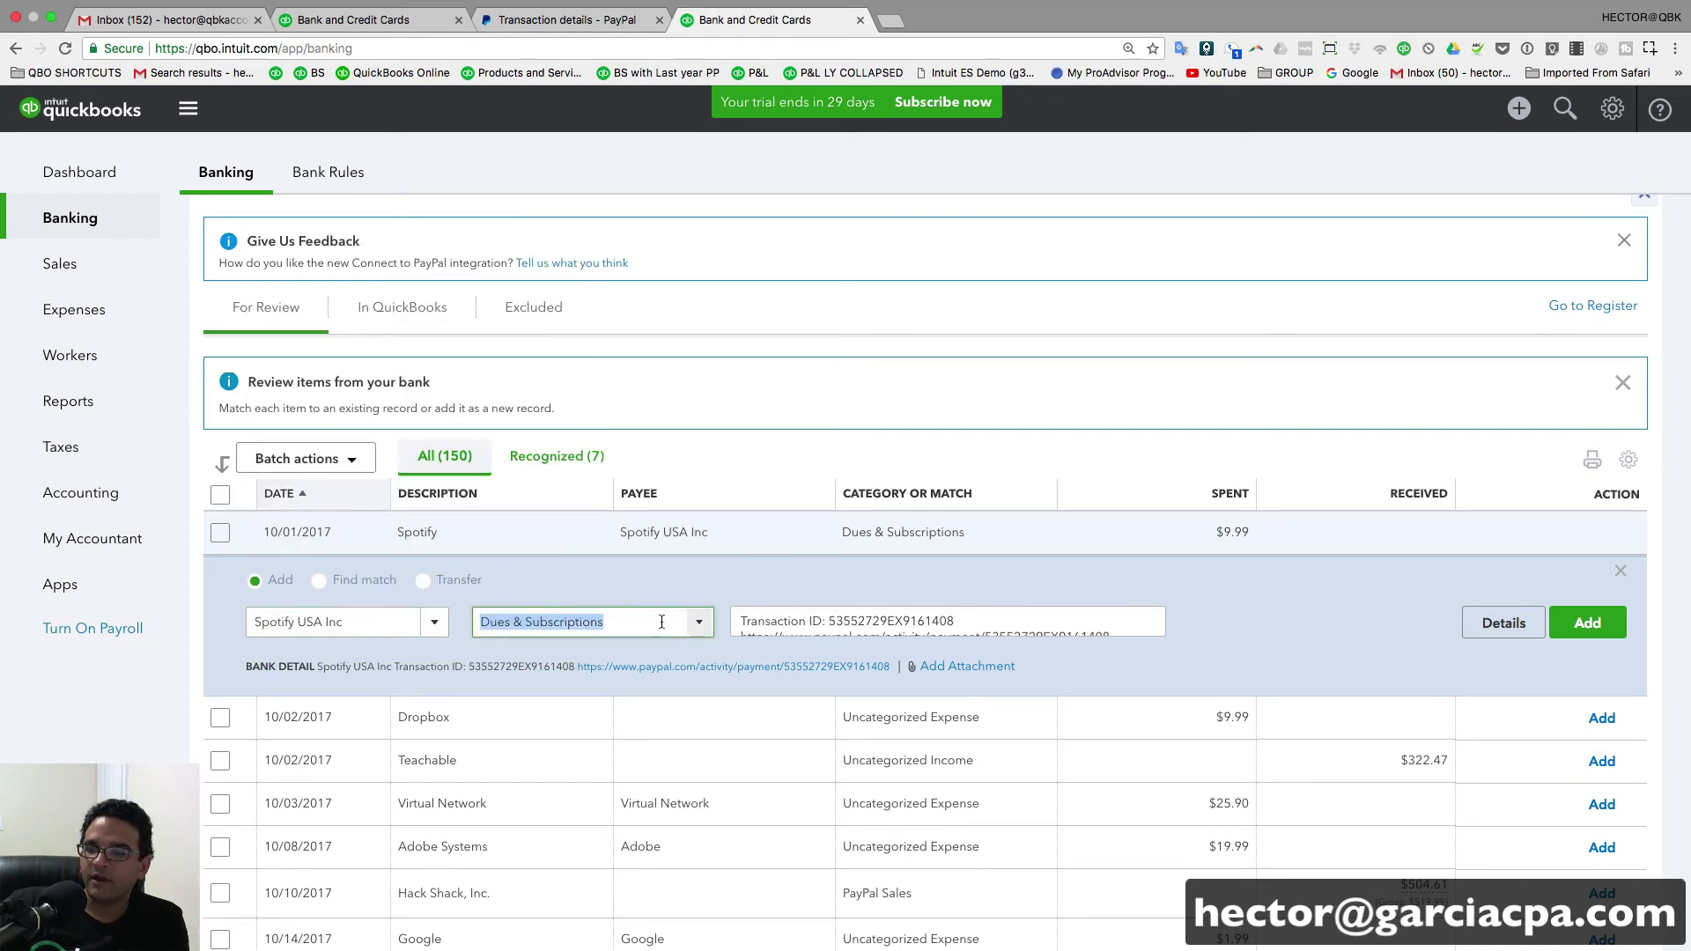
left_click(700, 623)
type("Advertising")
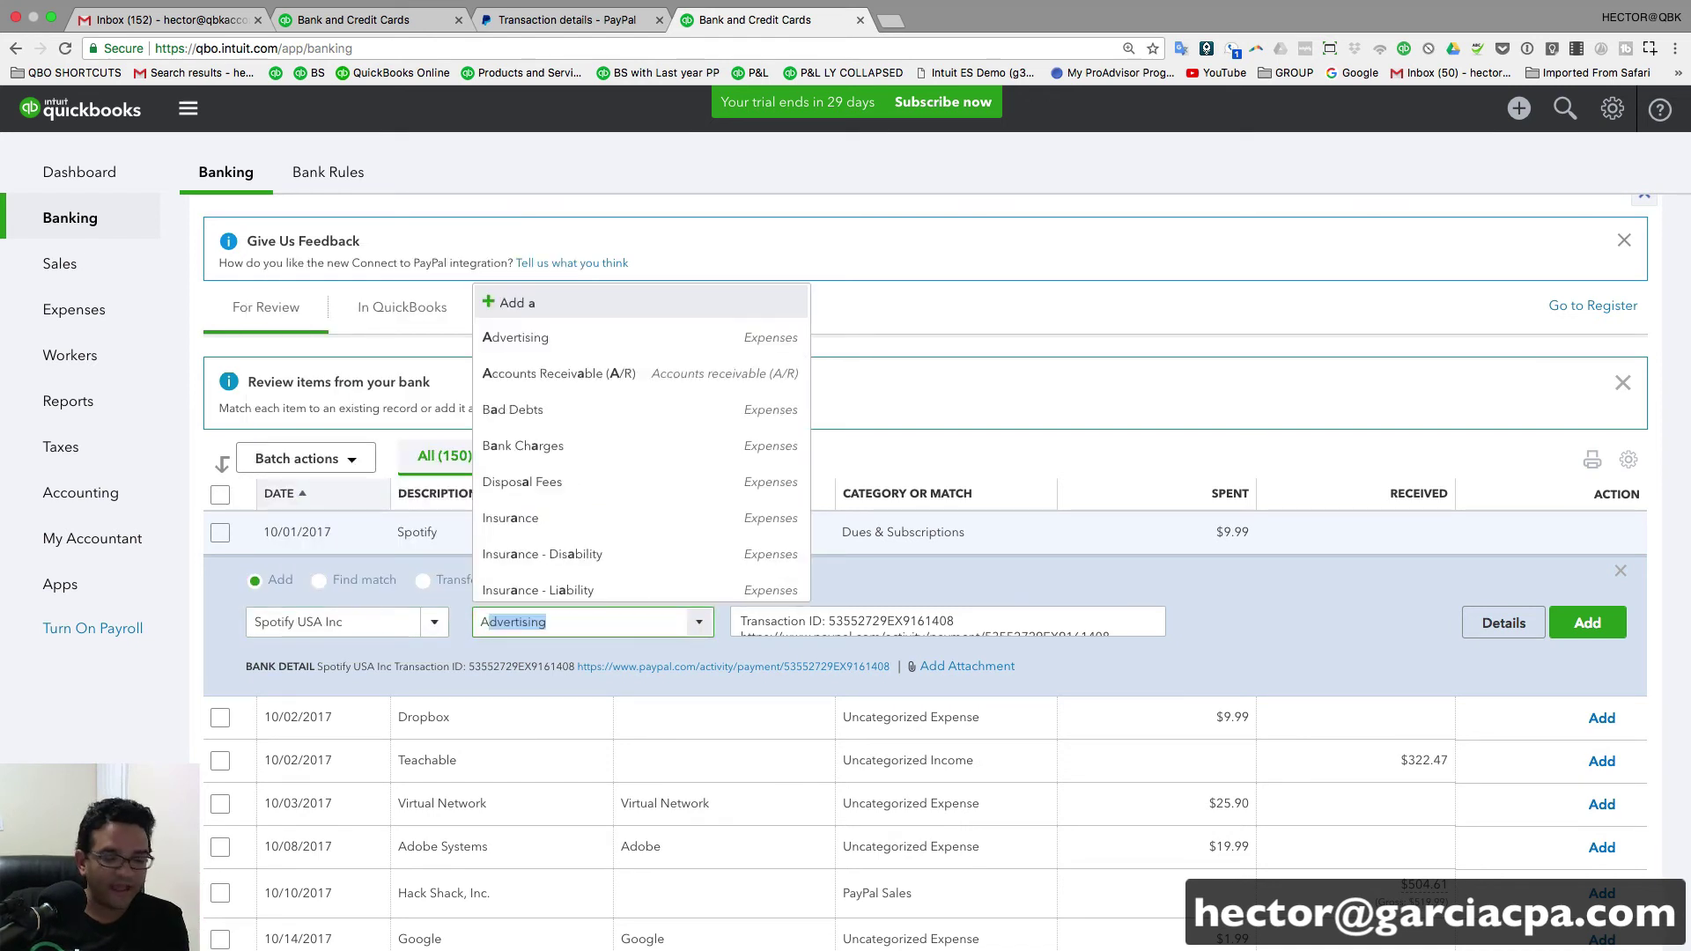
left_click(517, 694)
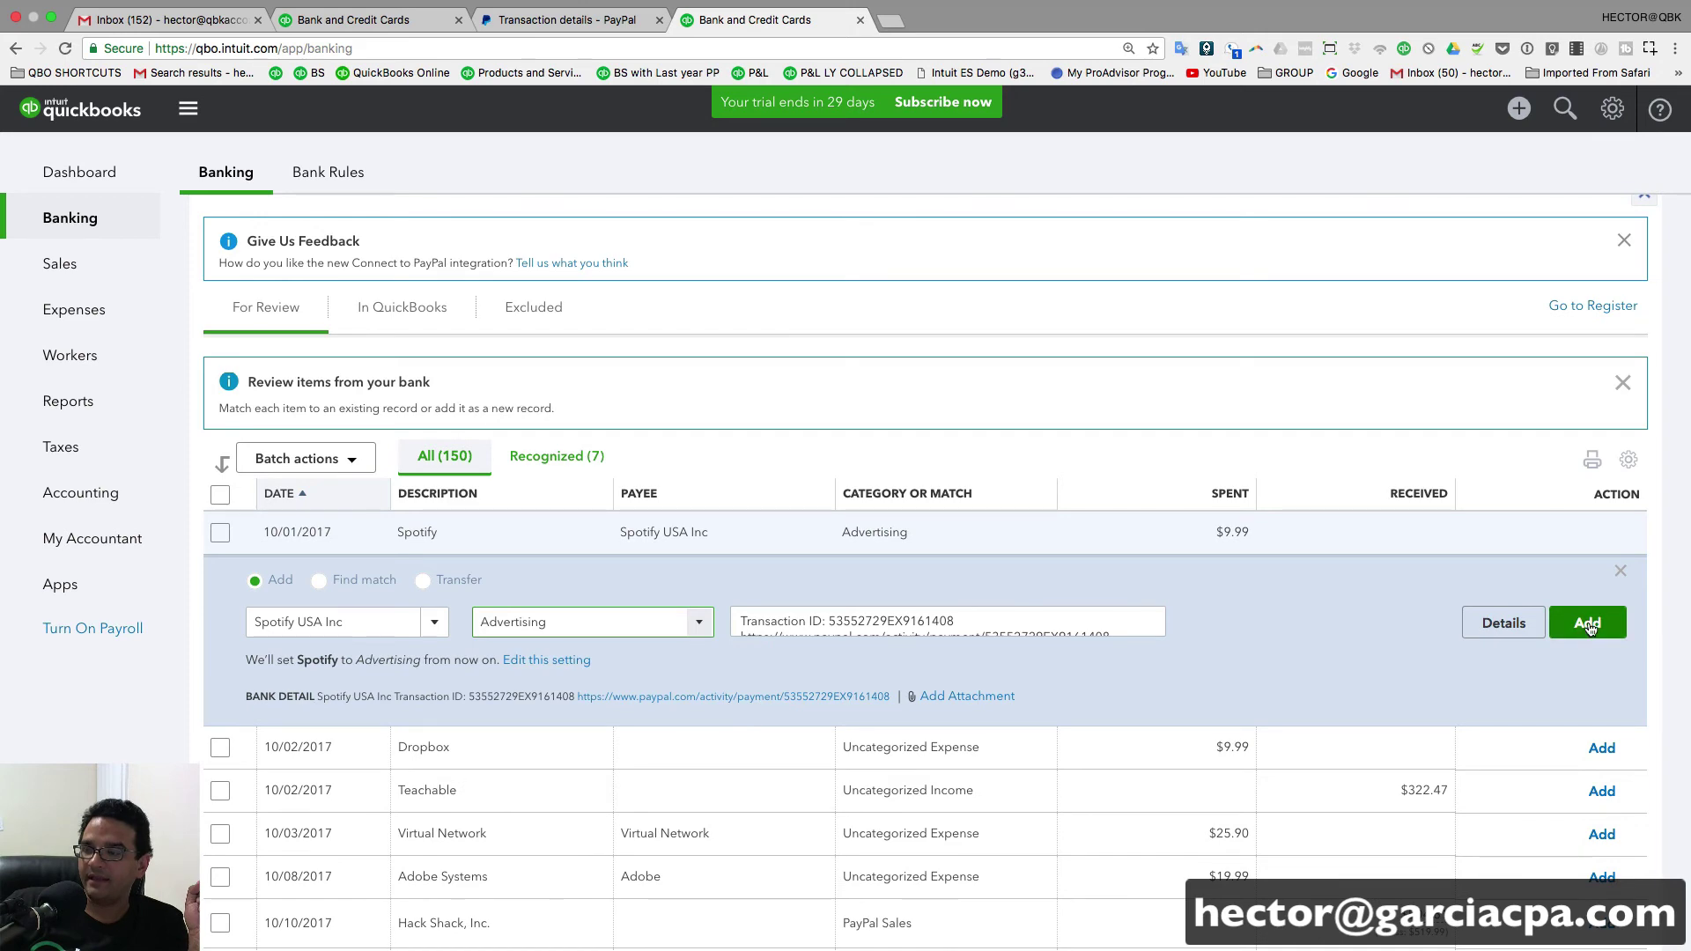
key("Return")
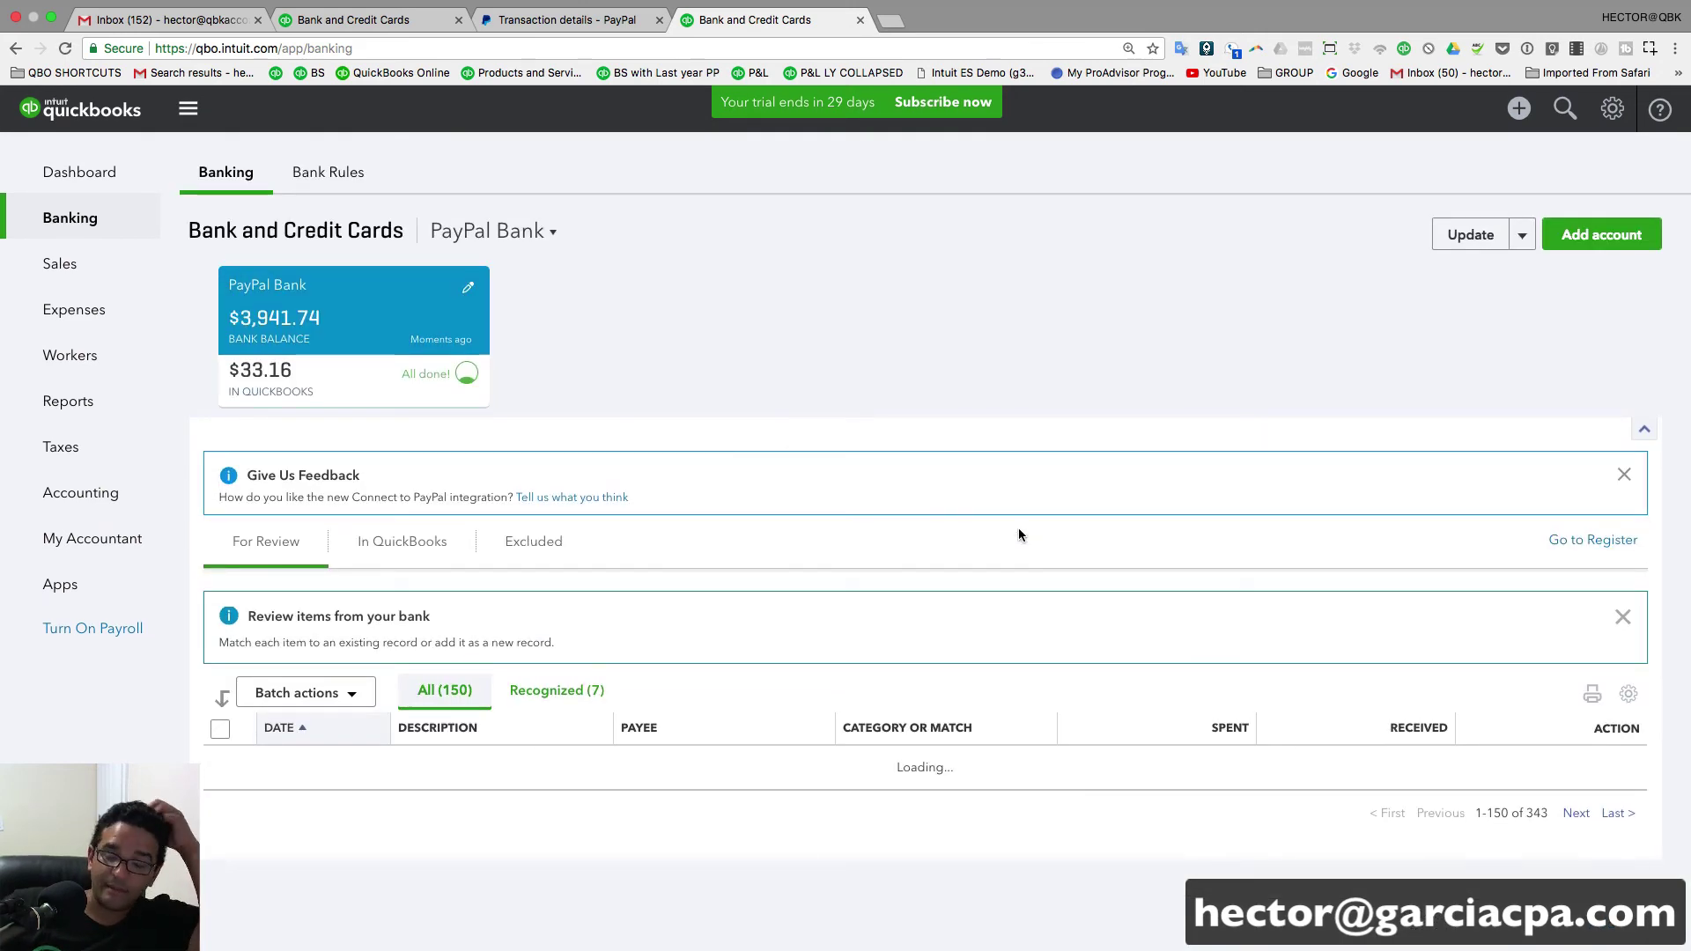
- Add the 10/10/2017 Hack Shack $504.61 deposit as a $519.99 PayPal sales receipt, less the $15.38 fee
scroll(1080, 643, "down", 2)
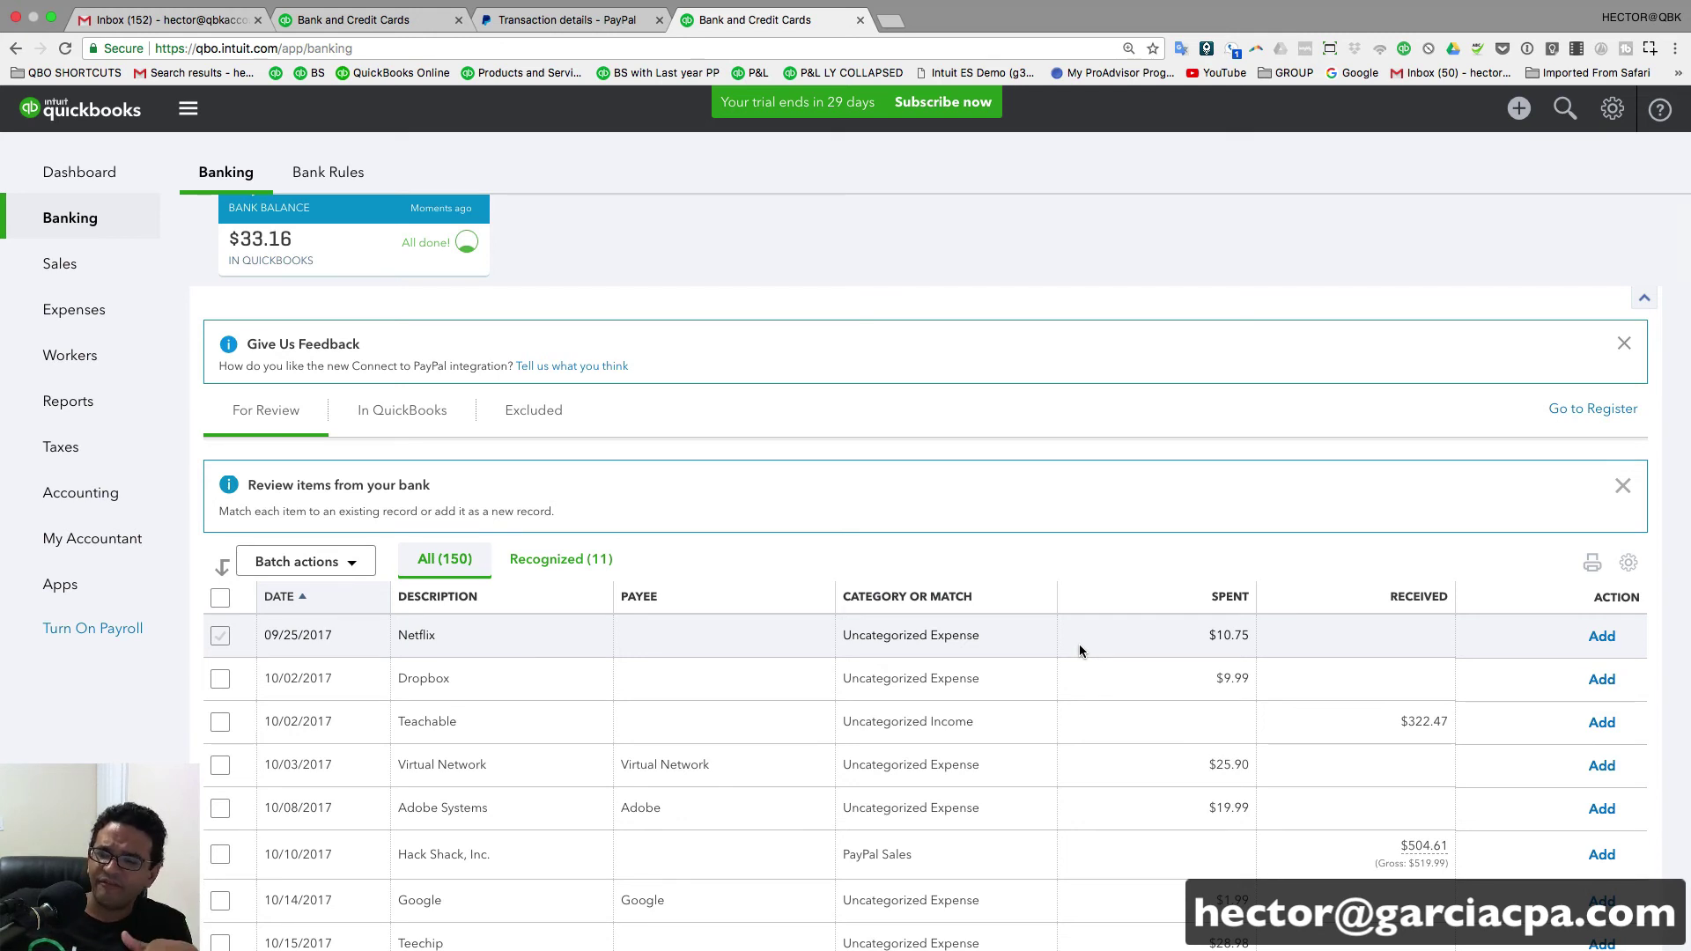
left_click(1324, 858)
scroll(1268, 810, "down", 5)
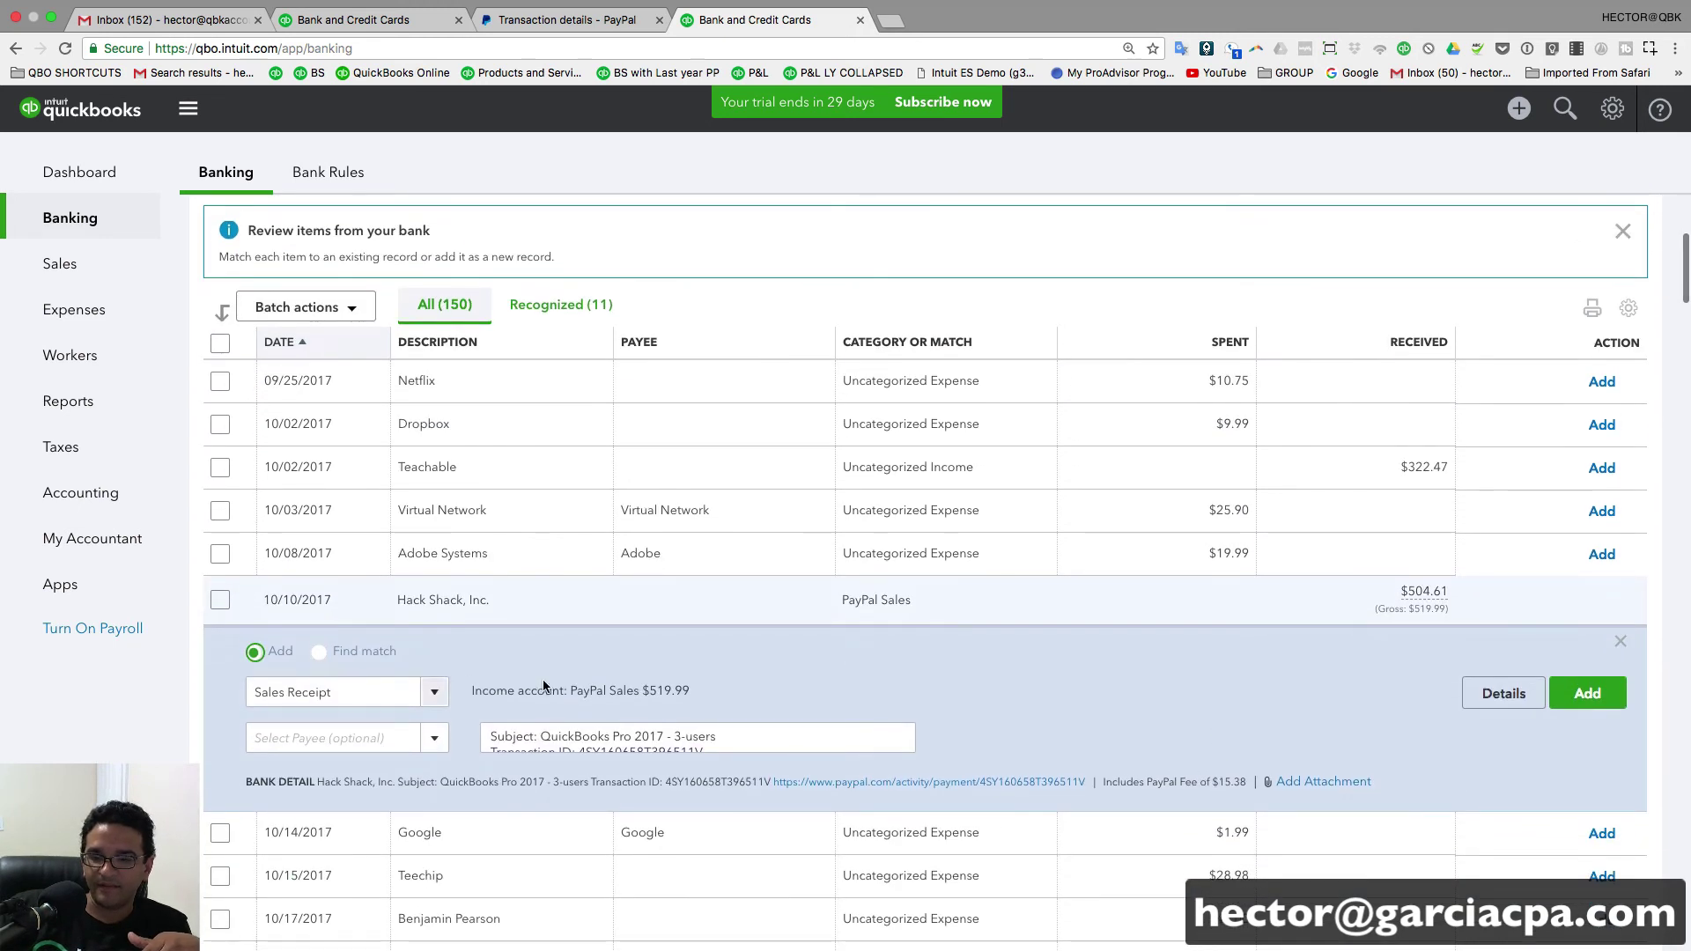
mouse_move(1418, 589)
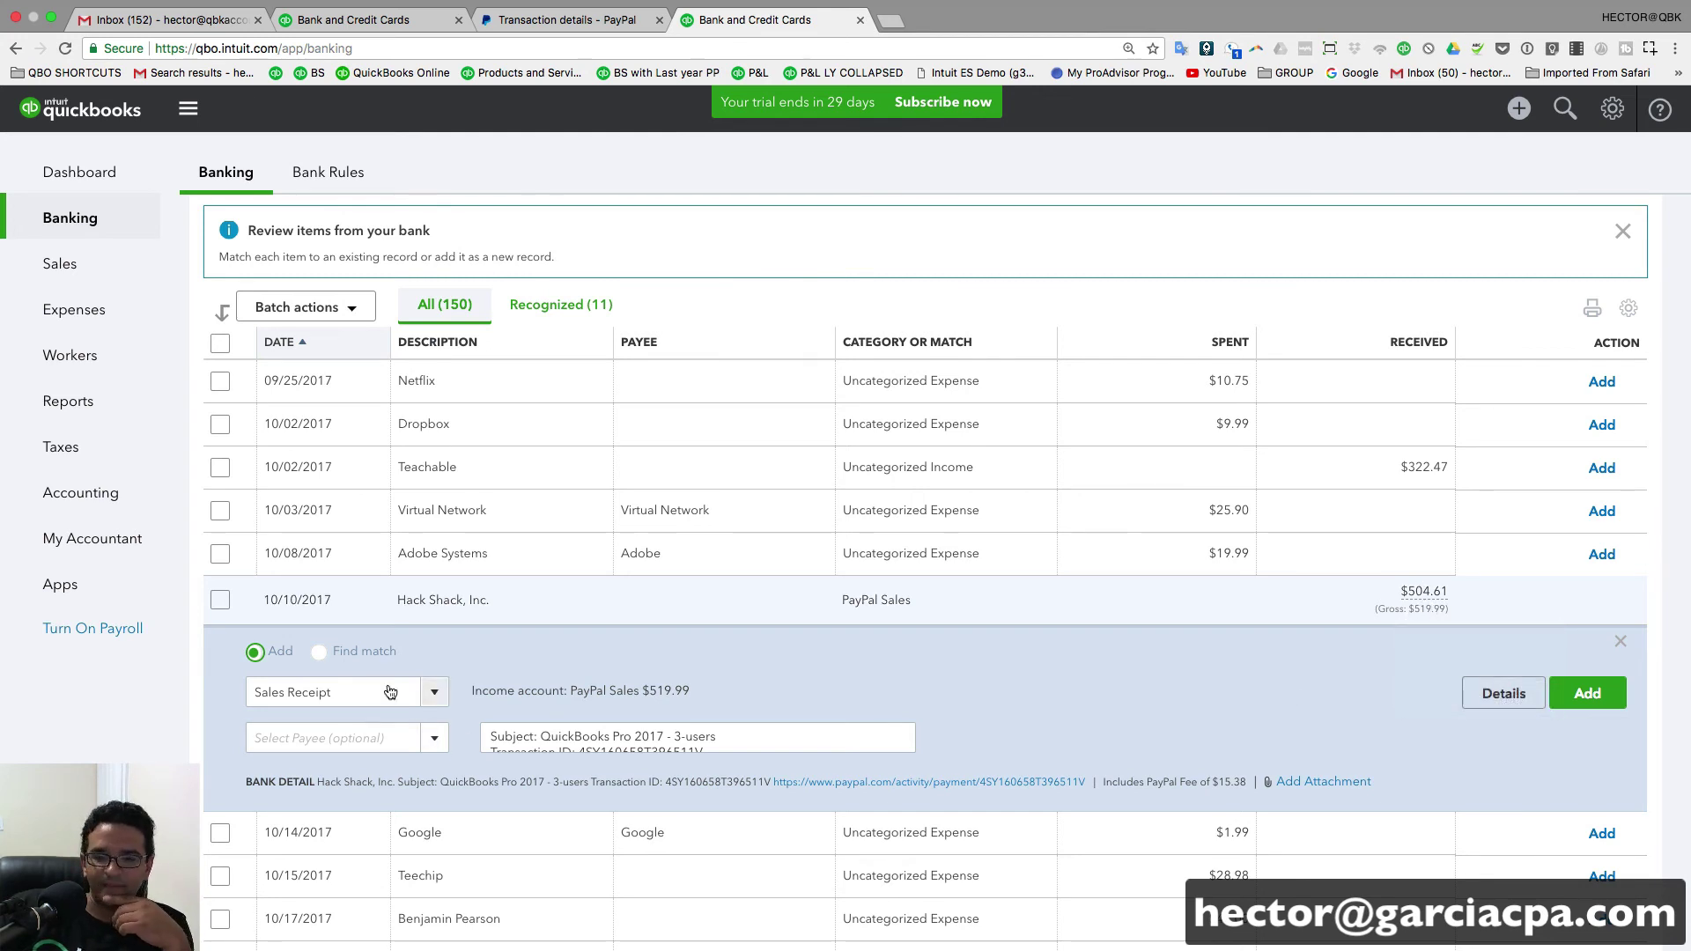
left_click(326, 694)
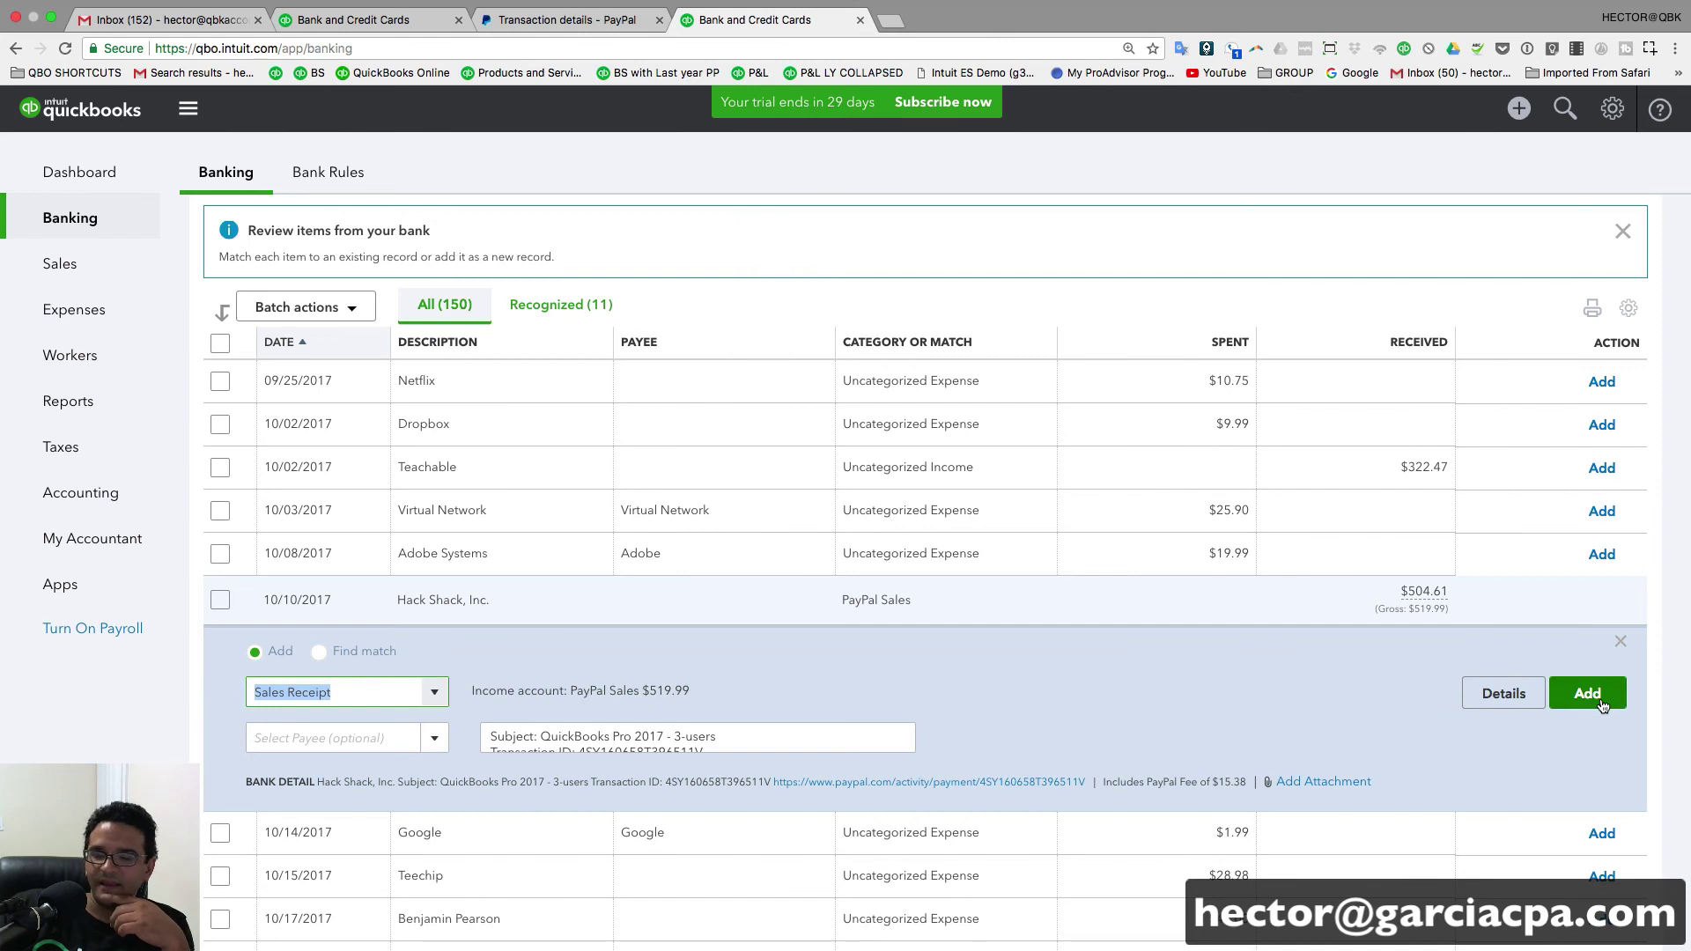
mouse_move(1430, 595)
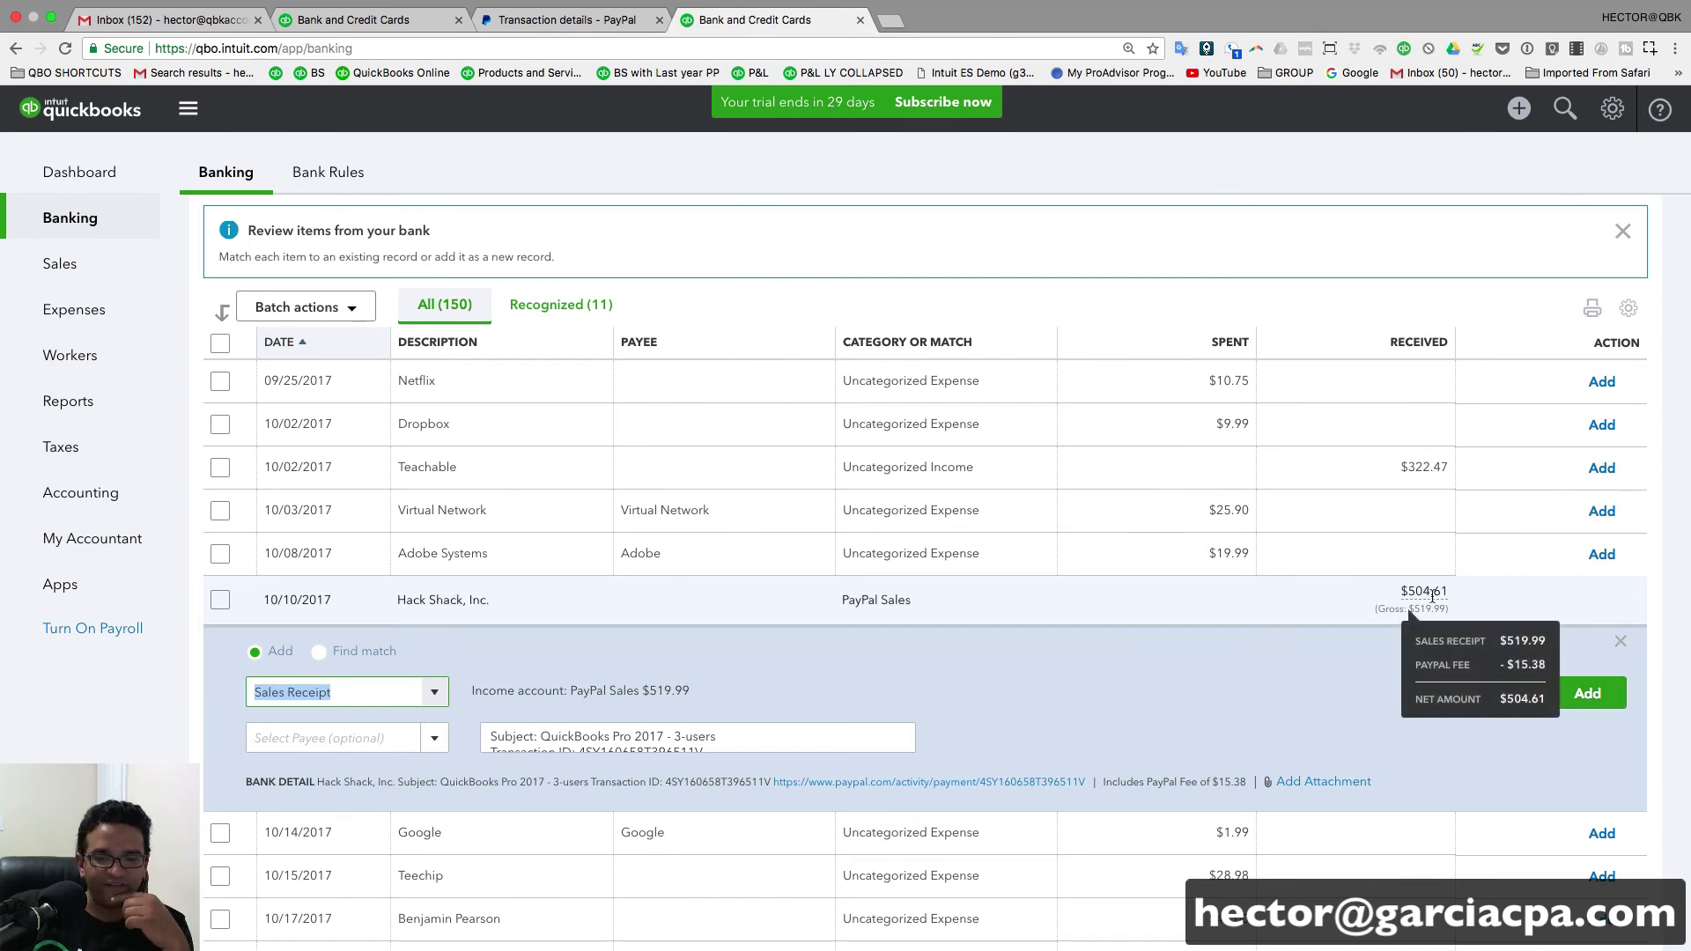
left_click(1587, 693)
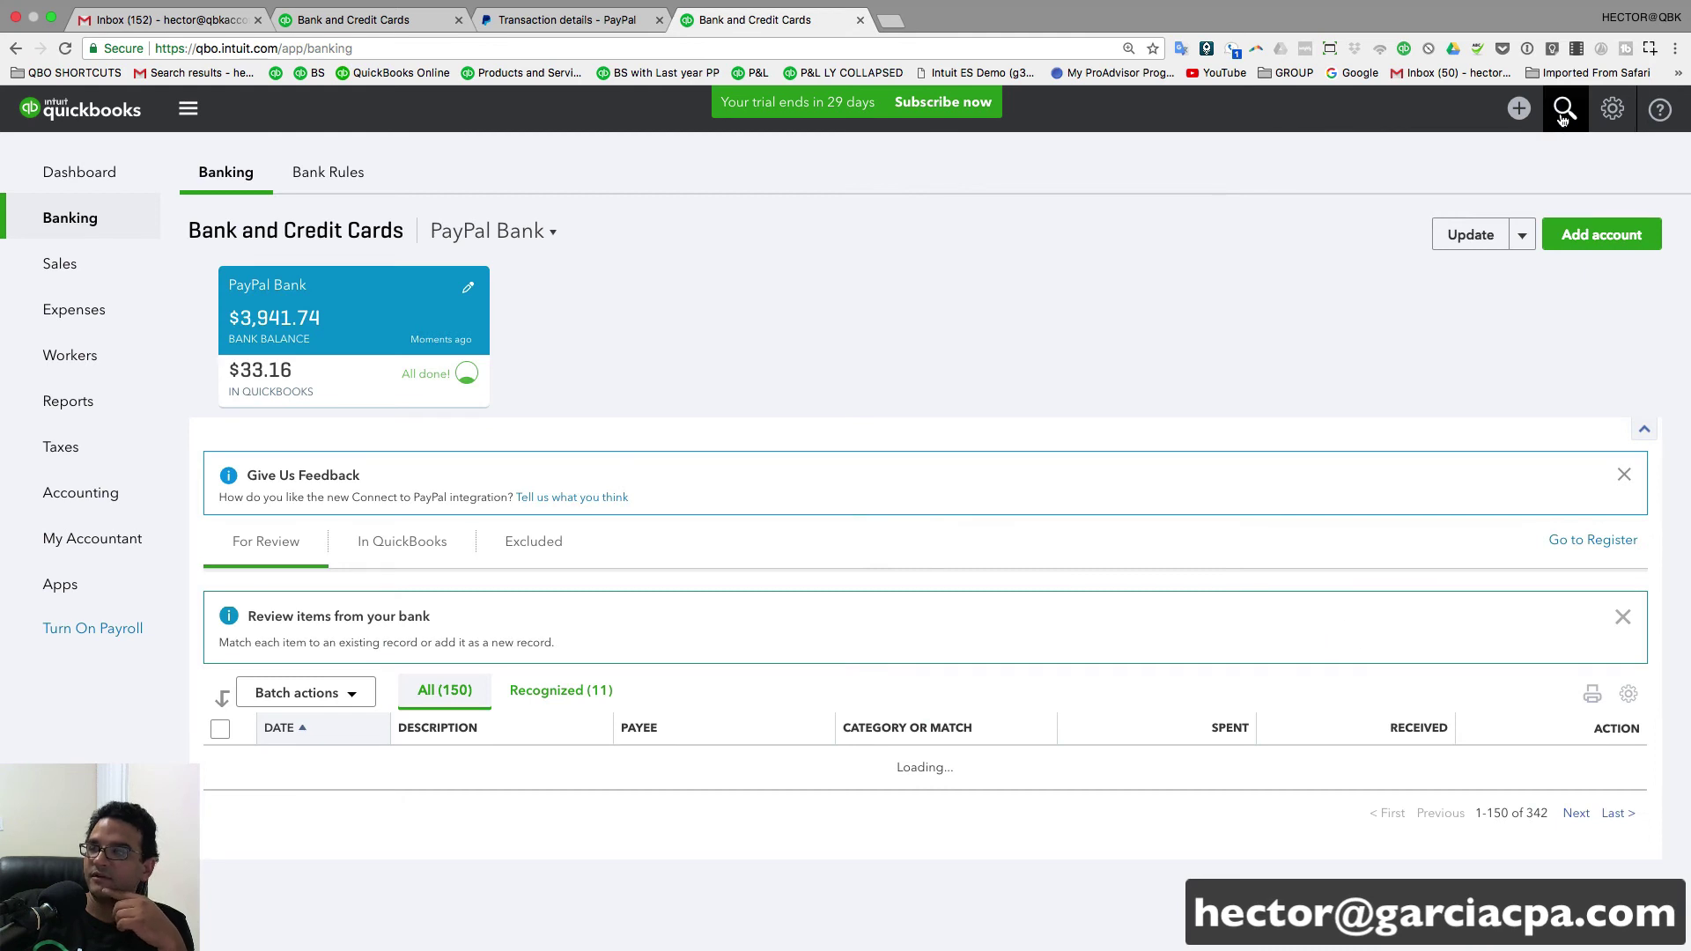
left_click(1565, 108)
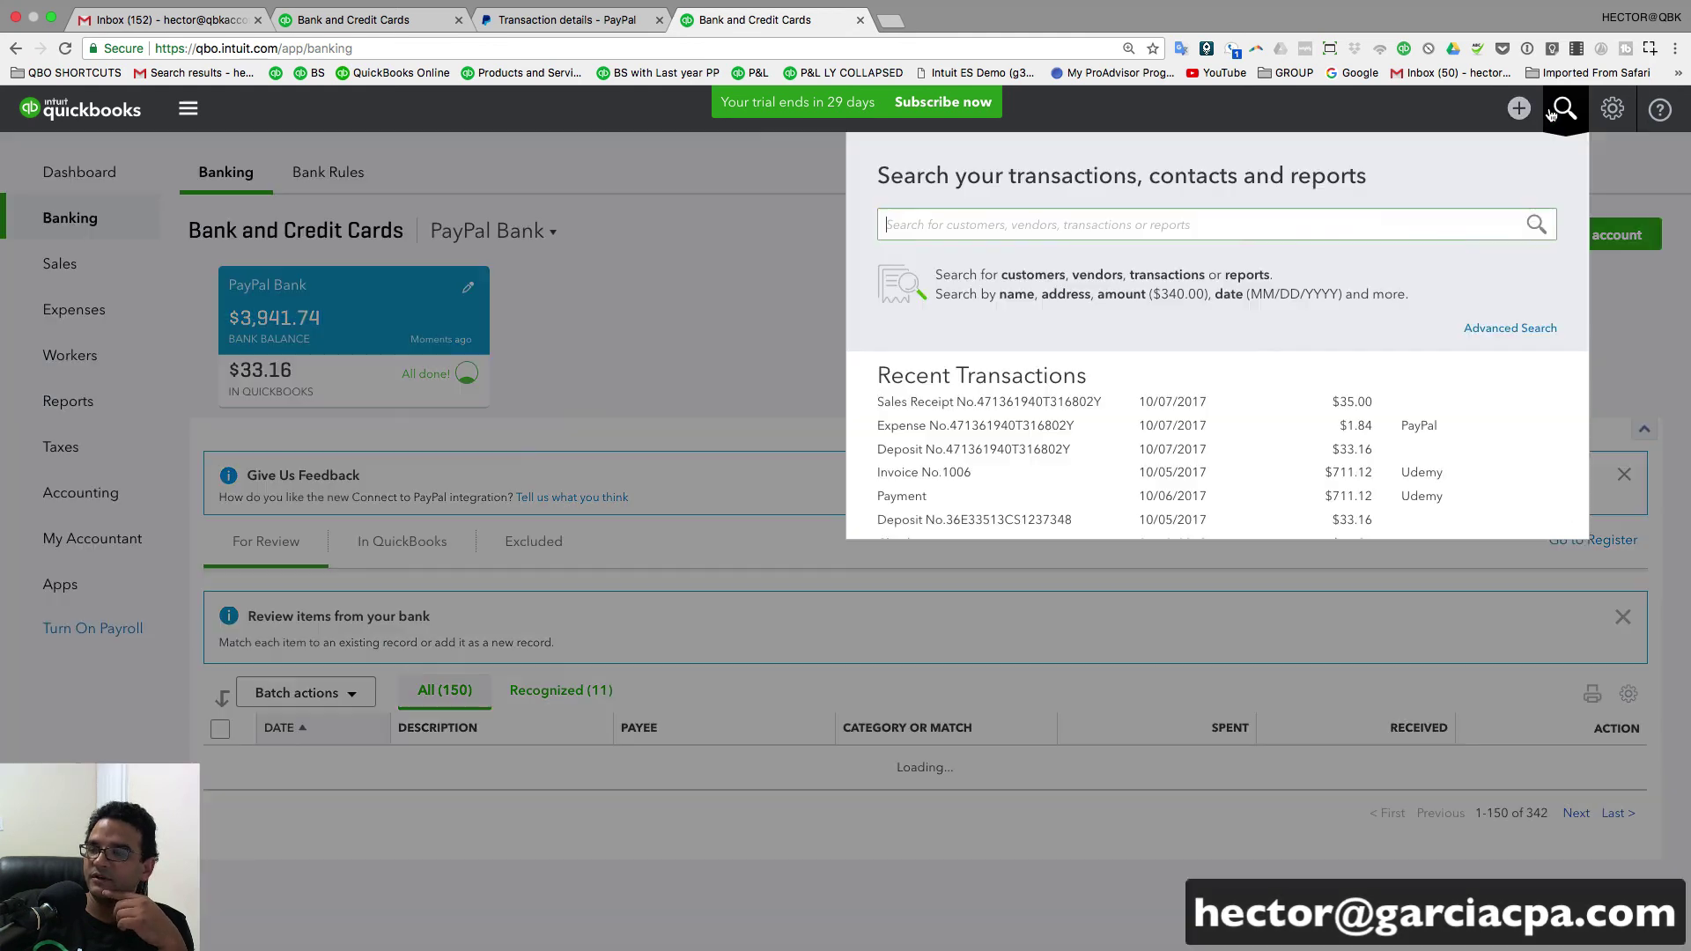
left_click(1518, 326)
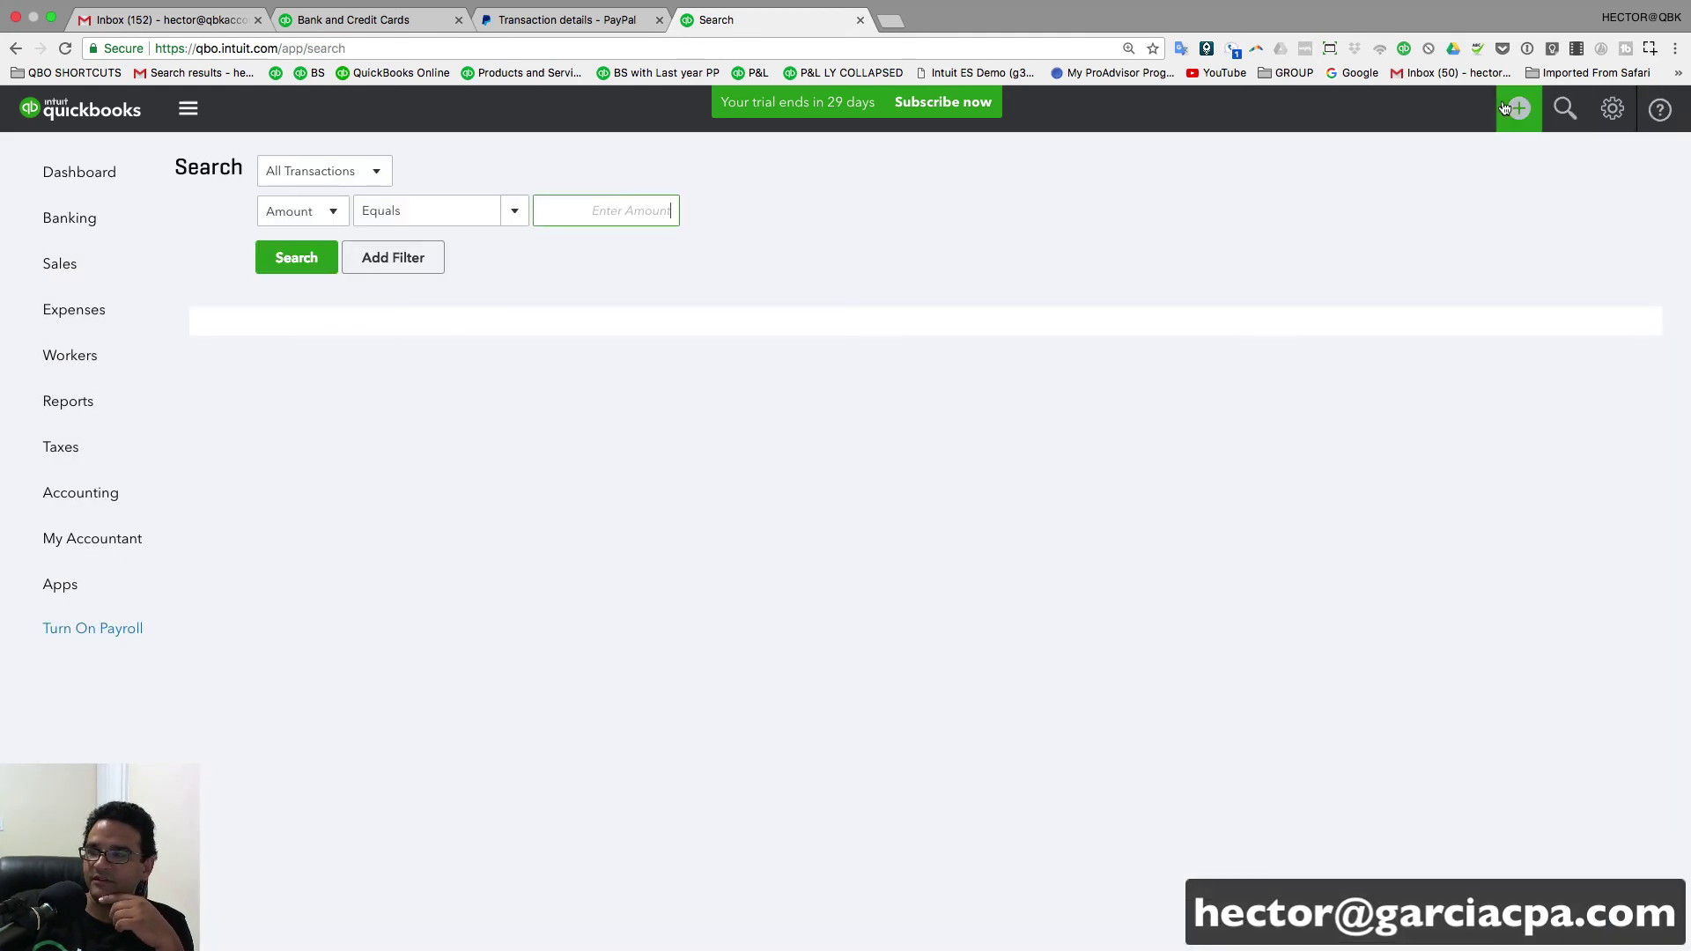
left_click(1567, 109)
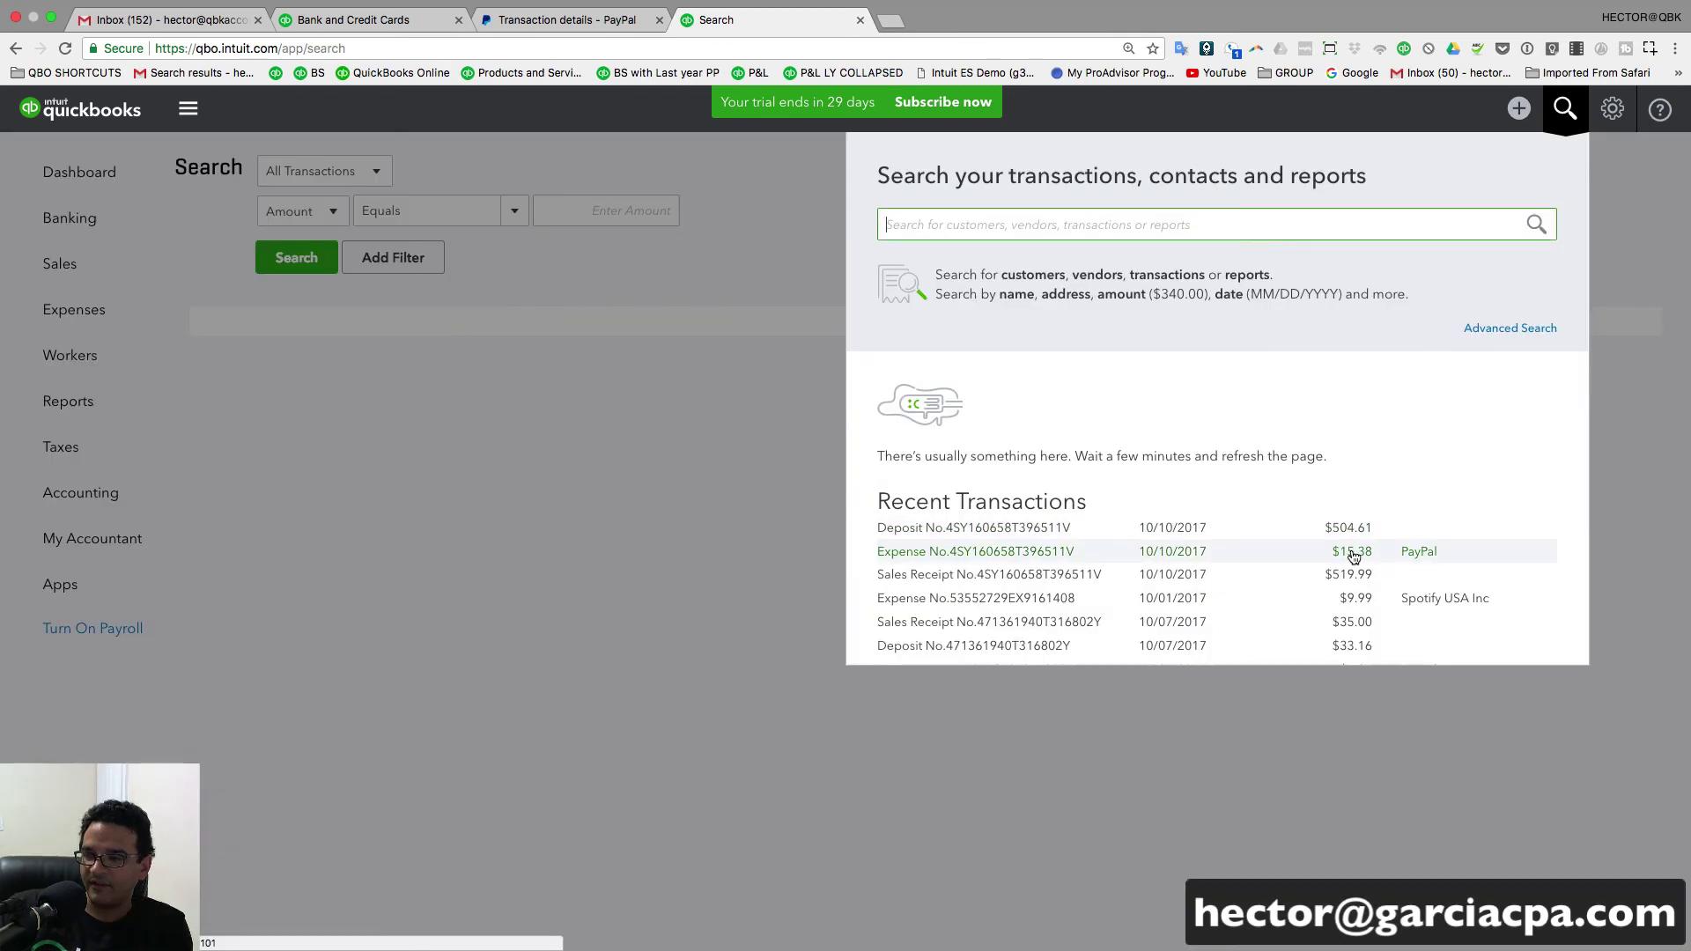
left_click(1069, 553)
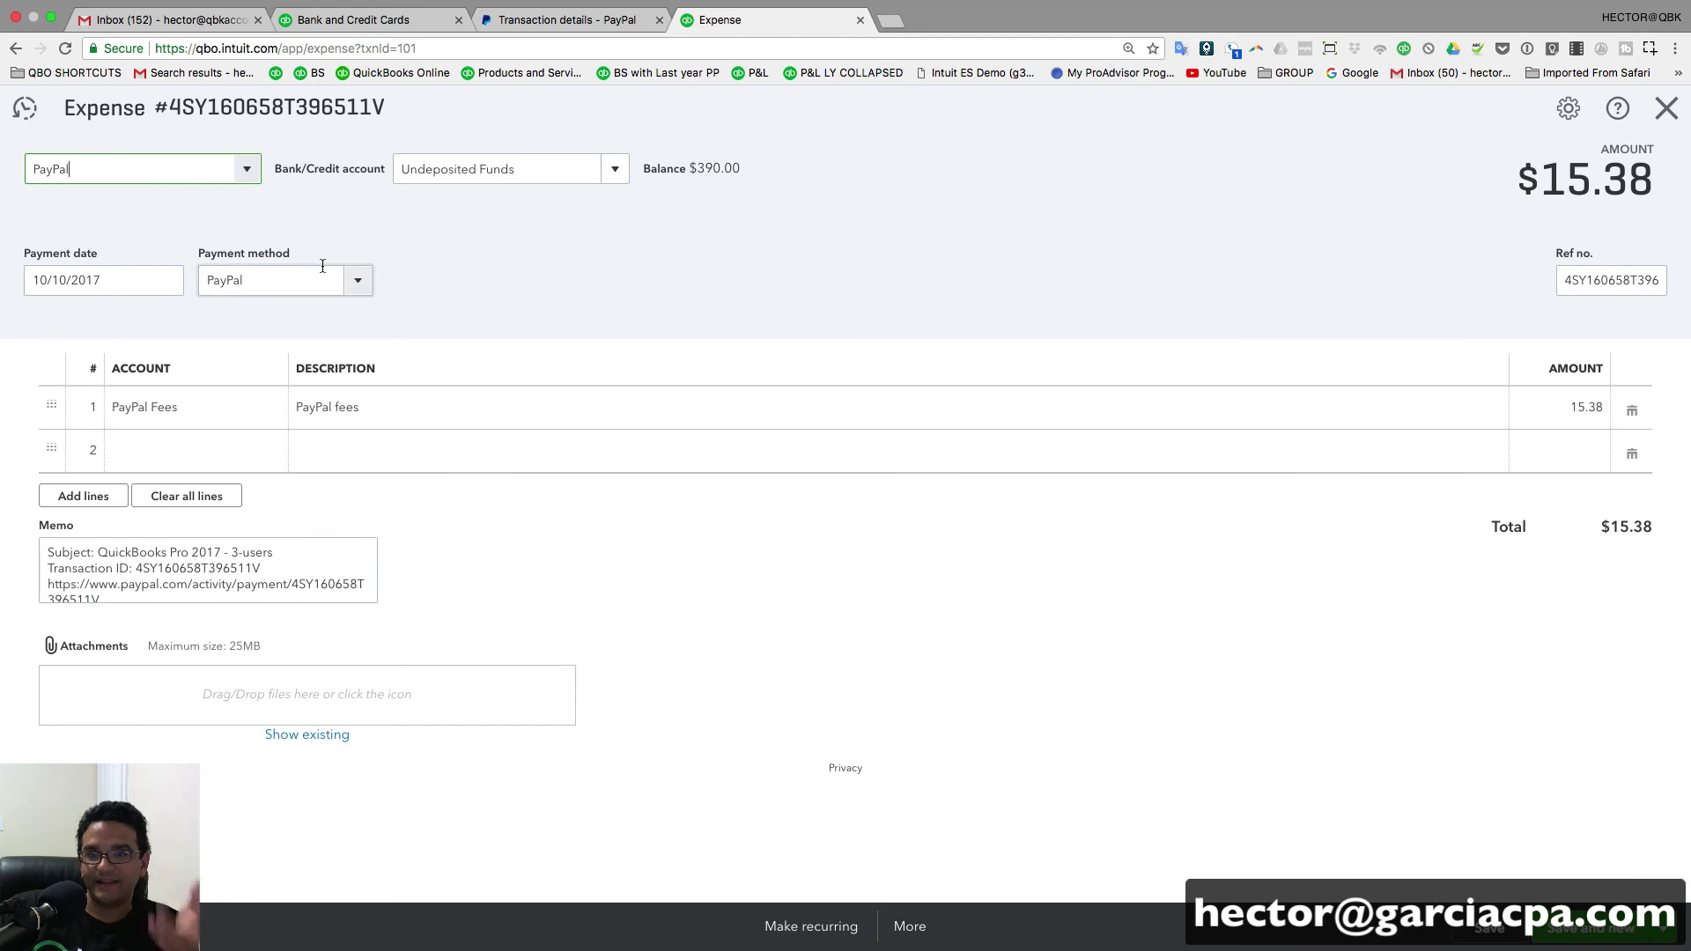